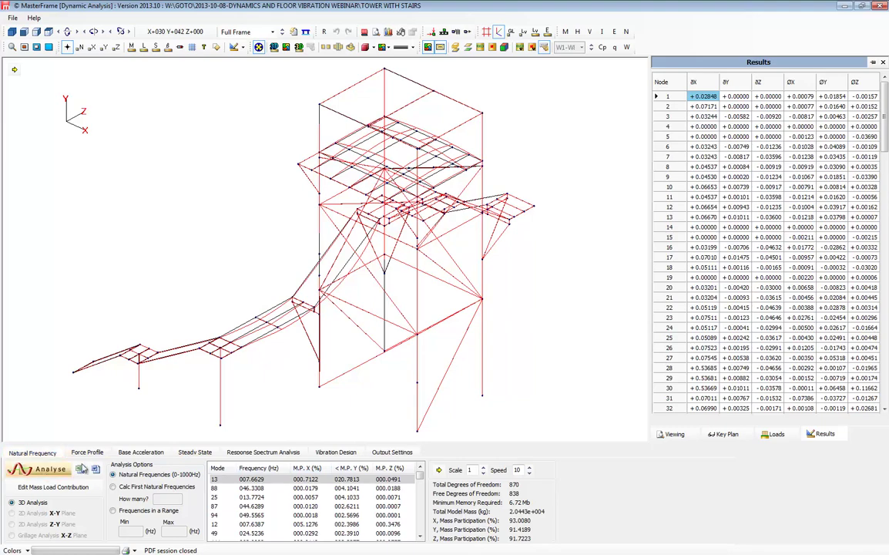
Review the steady-state force entry and the nodes it applies to on the frame, and plot its FY force over time.
left_click(196, 453)
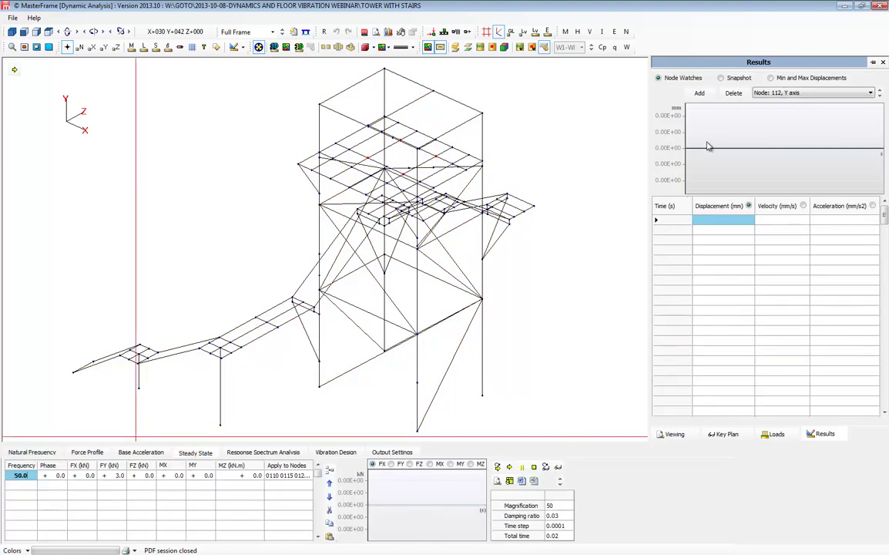
left_click(23, 477)
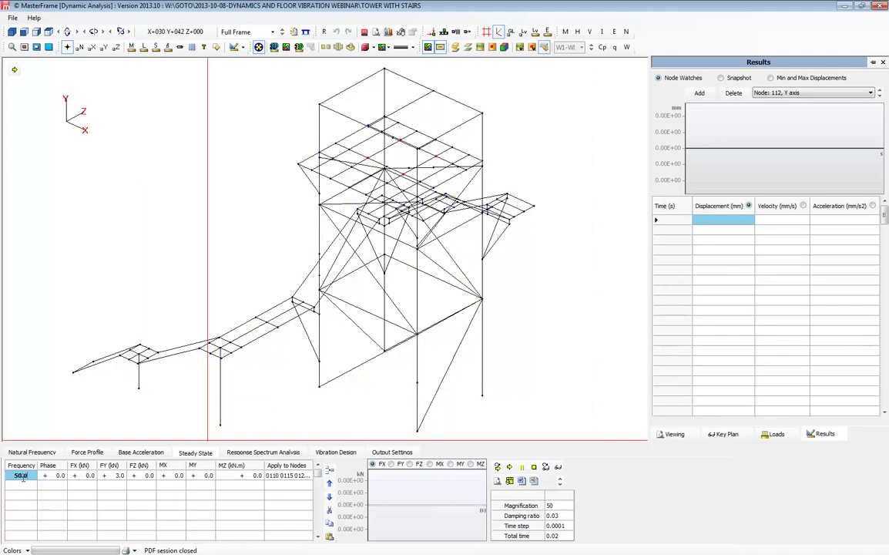
left_click(278, 477)
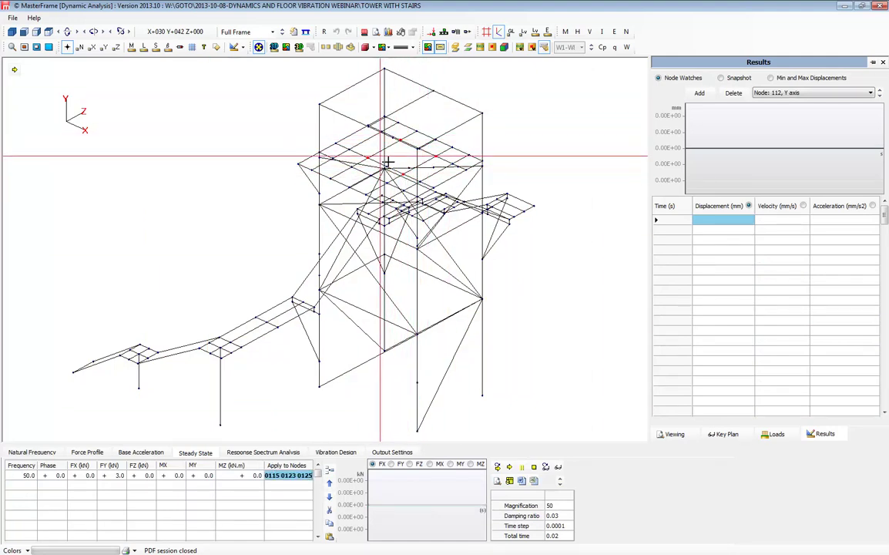
middle_click_drag(325, 251, 409, 233)
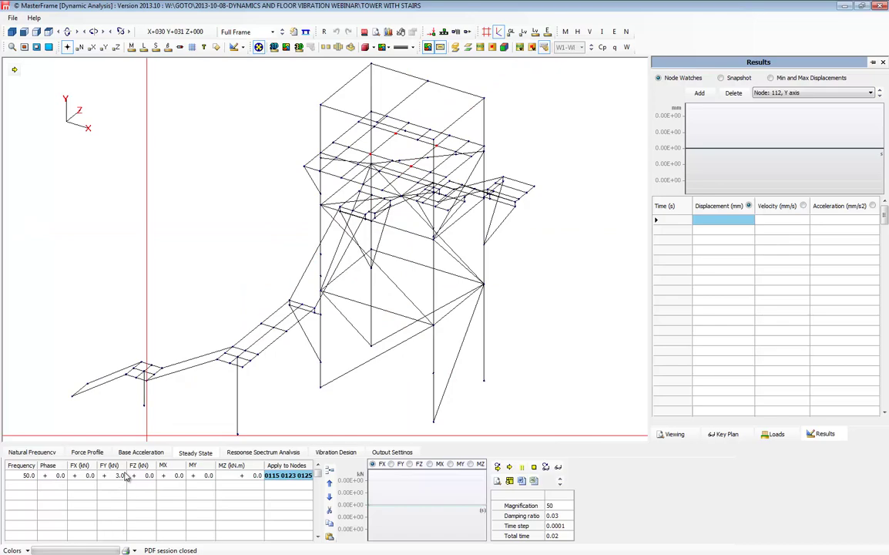
mouse_move(328, 252)
middle_mouse_down()
mouse_move(199, 279)
mouse_move(161, 254)
middle_mouse_up()
middle_click_drag(365, 266, 435, 245)
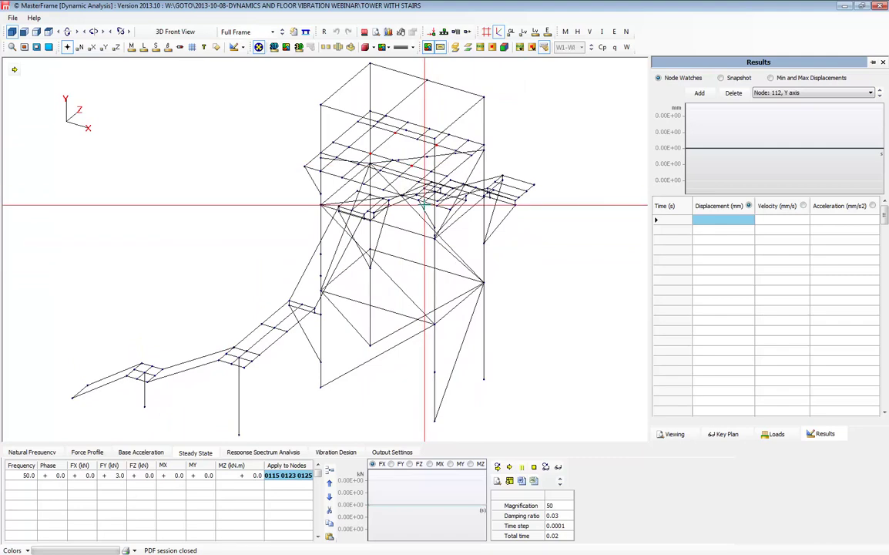
left_click(391, 464)
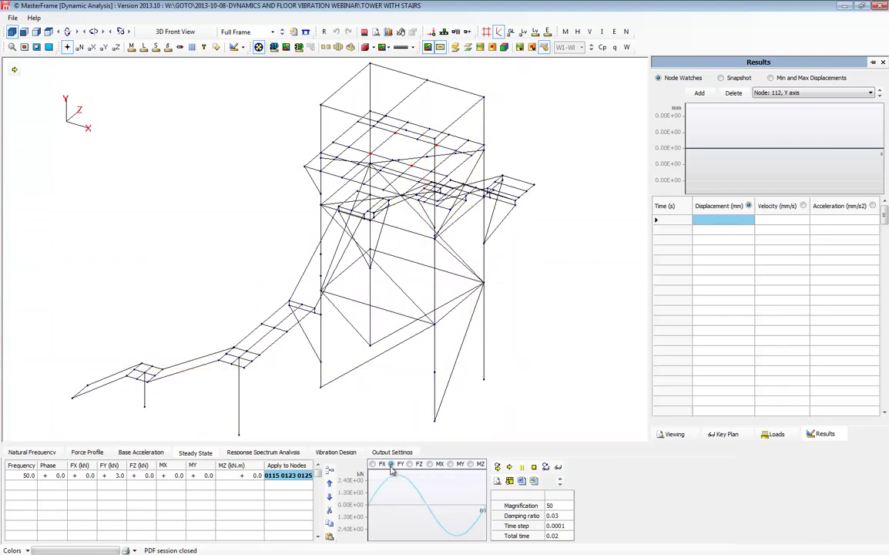
mouse_move(402, 487)
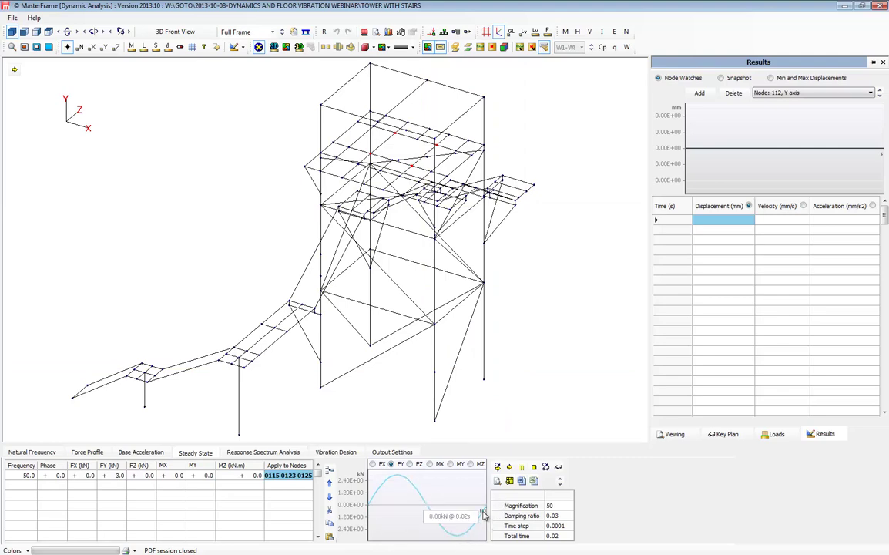
Calculate the time response for all frequency-force pairs with the minimum and maximum displacements as the shown results.
left_click(259, 47)
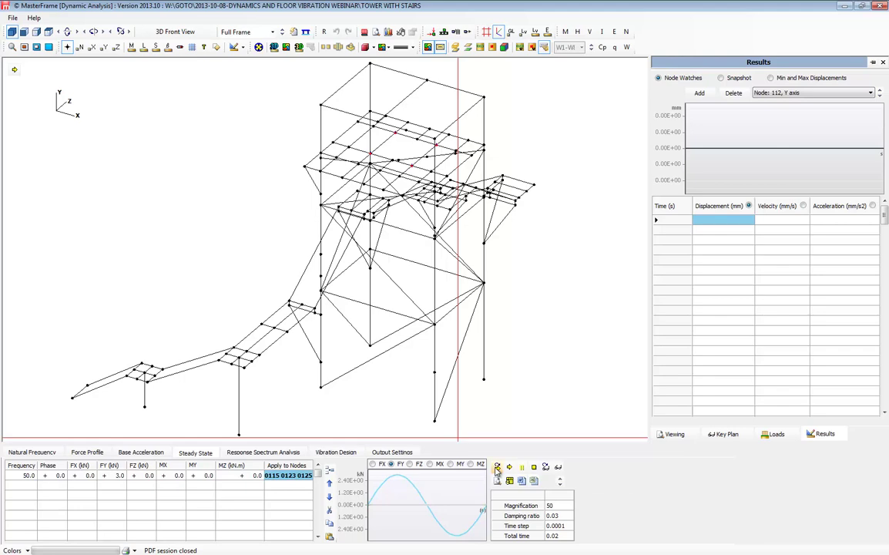
left_click(805, 79)
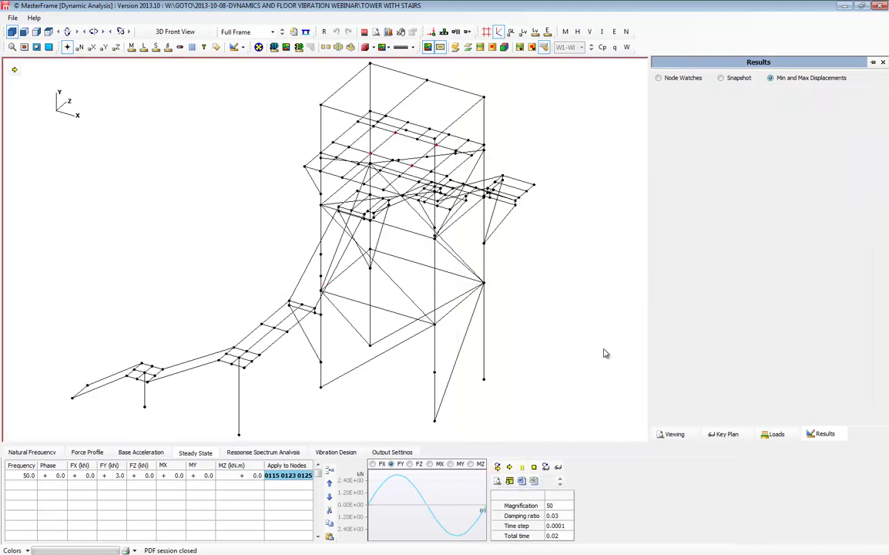
left_click(497, 467)
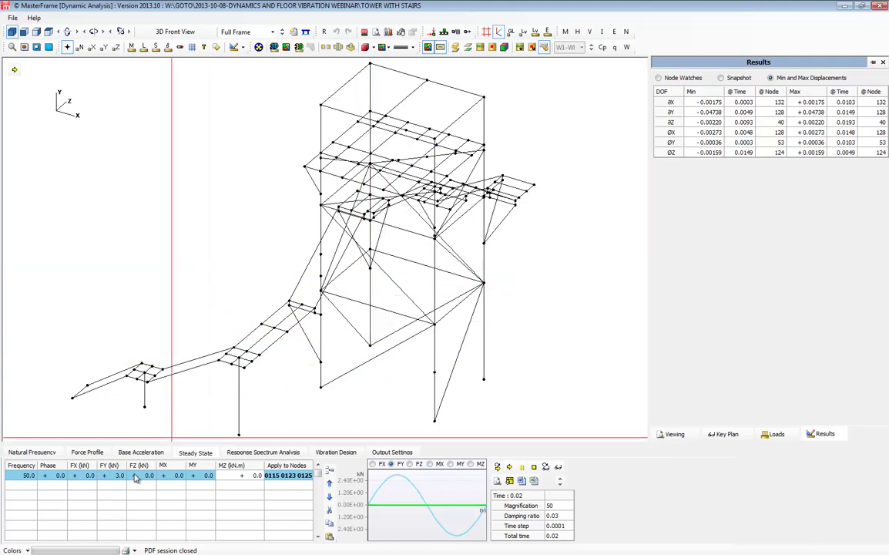
Check the mode shape of natural frequency mode 13 and set the steady-state force frequency to 10 Hz.
left_click(31, 453)
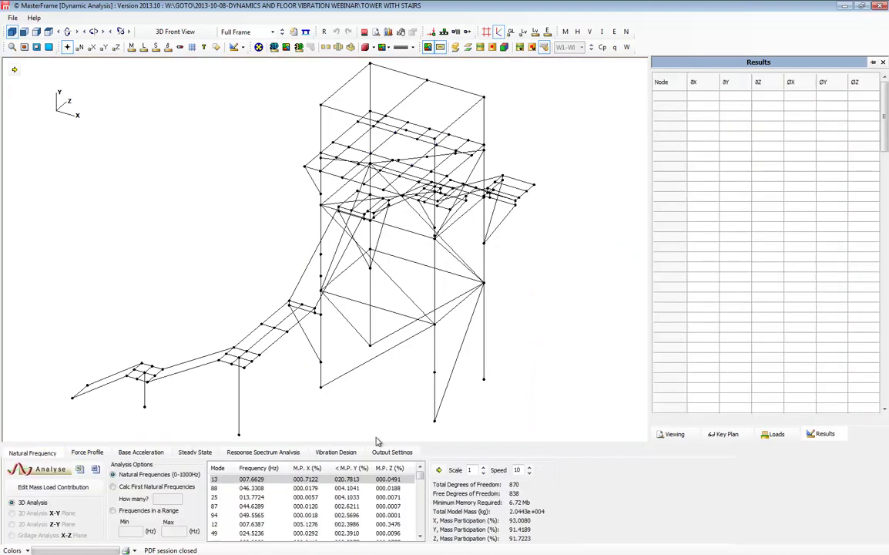
left_click(273, 480)
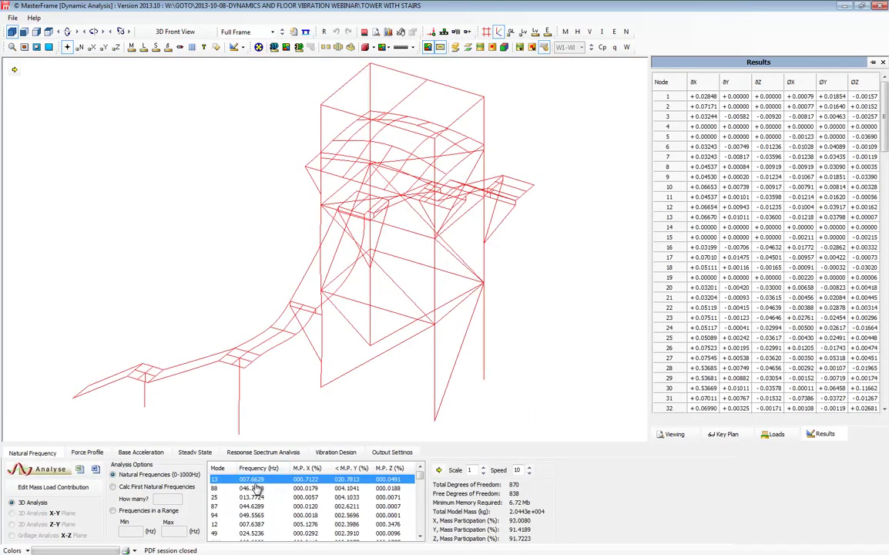
left_click(197, 453)
left_click(21, 476)
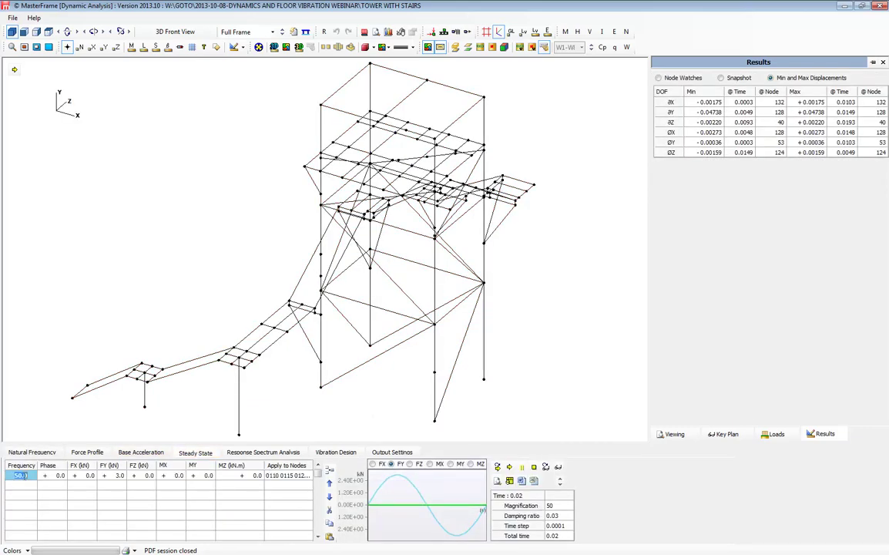
type("10")
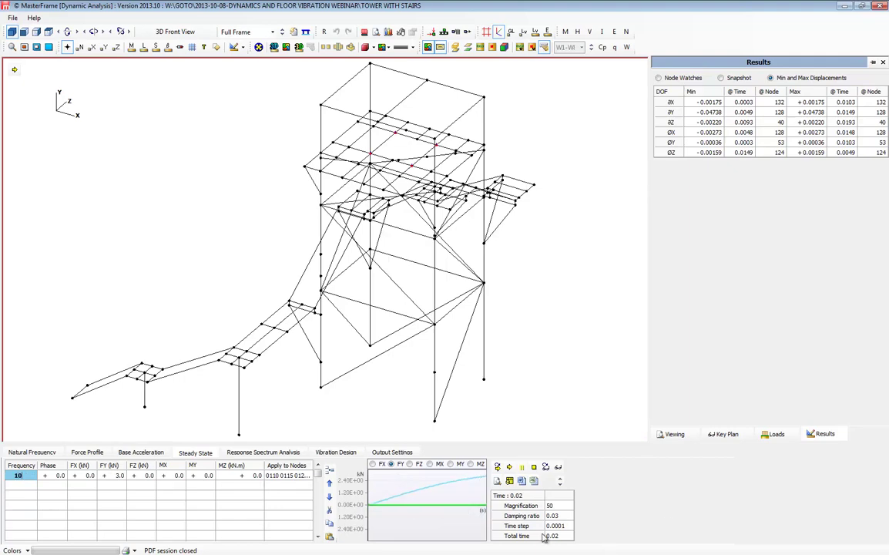
Set the steady-state time step to 0.001 and total time to 0.2, and recalculate the time response.
left_click(563, 525)
type("0.001")
left_click(554, 535)
type("0.2")
left_click(30, 476)
type("10.0")
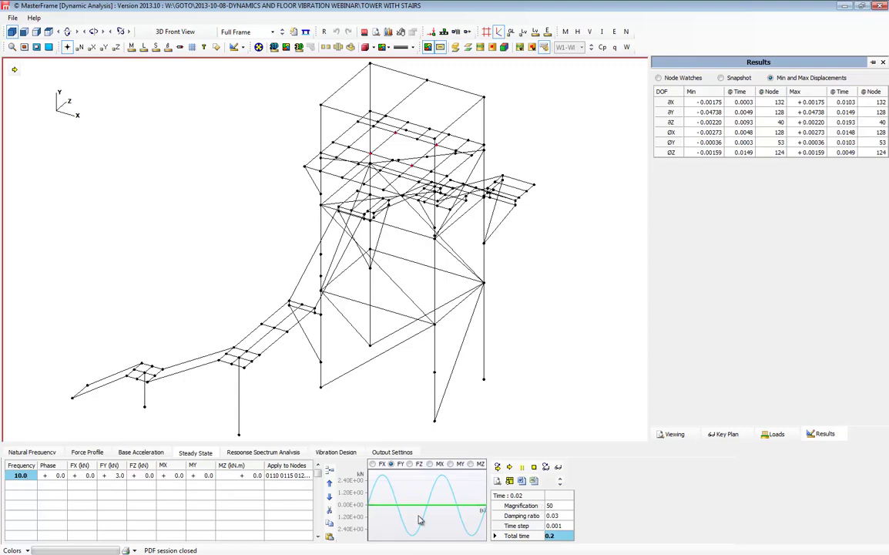
mouse_move(472, 537)
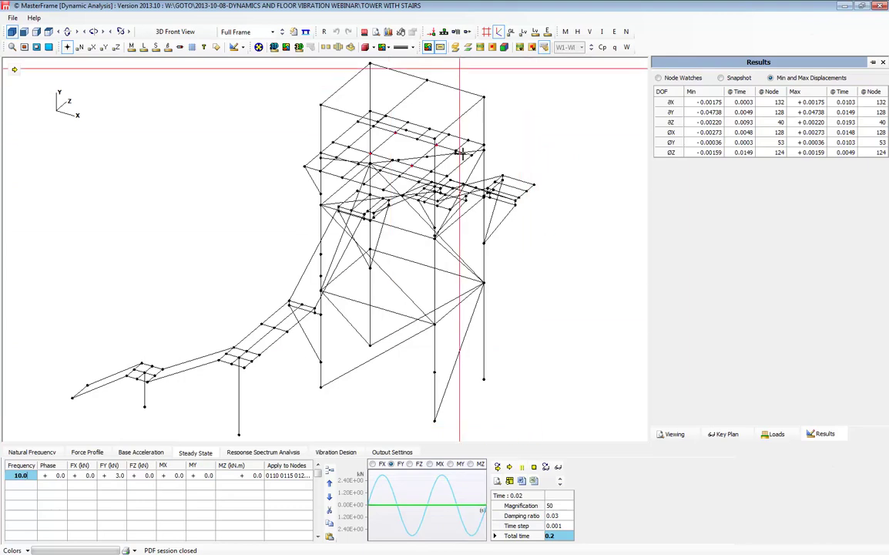
left_click(498, 467)
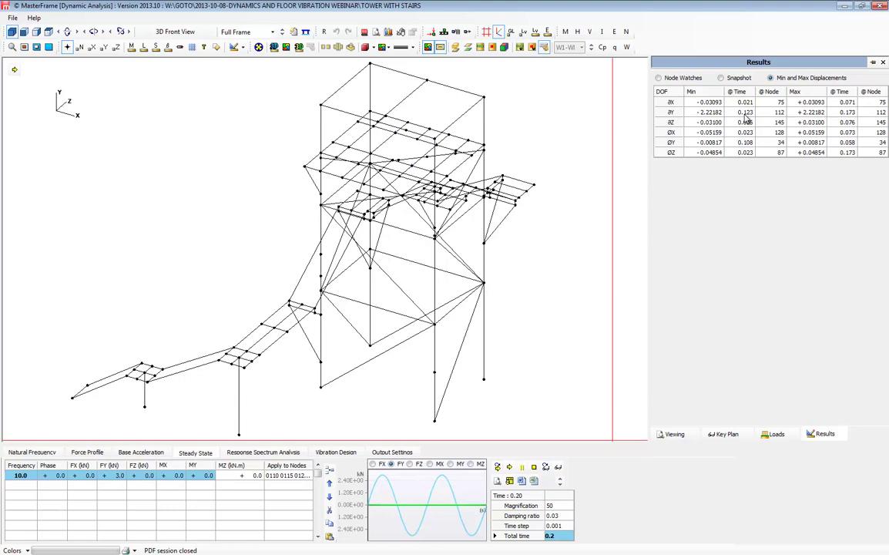
Examine the displacement, velocity and acceleration histories of the node watch for node 112, Y axis.
left_click(683, 78)
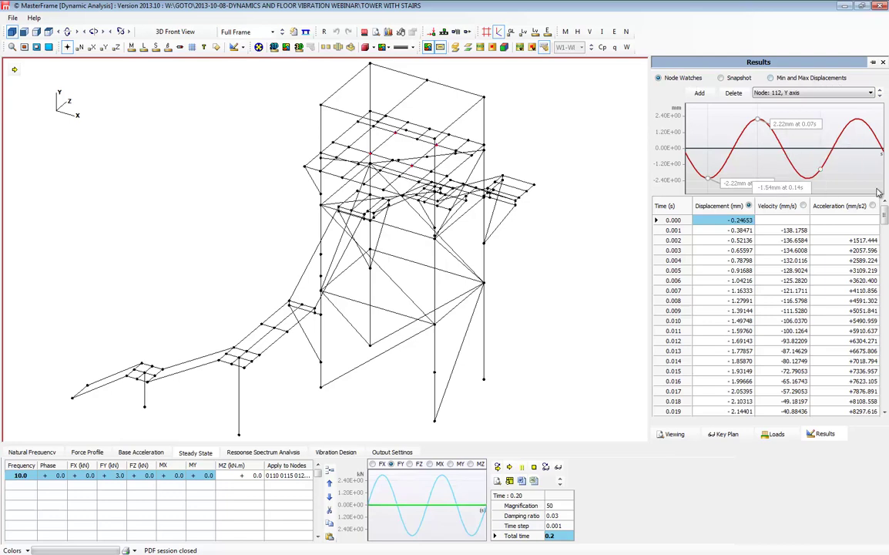
left_click_drag(884, 218, 885, 247)
left_click(802, 206)
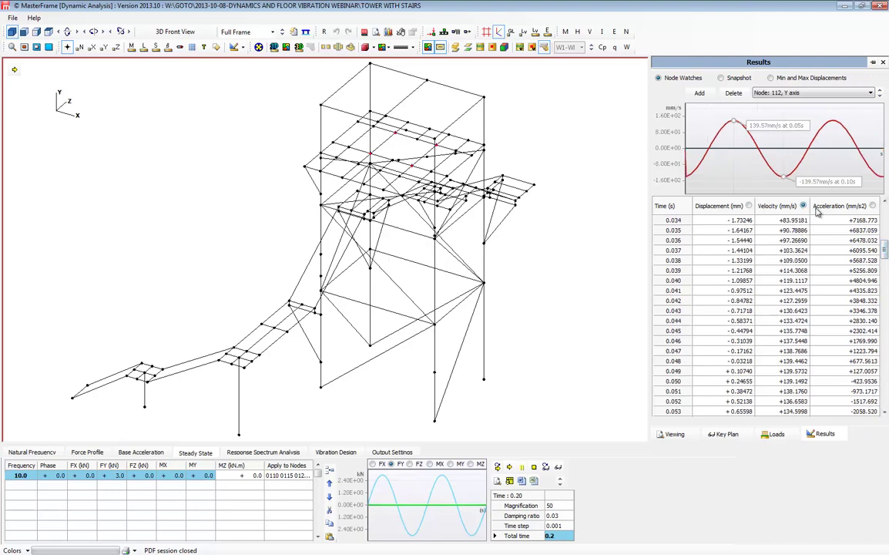
left_click(872, 205)
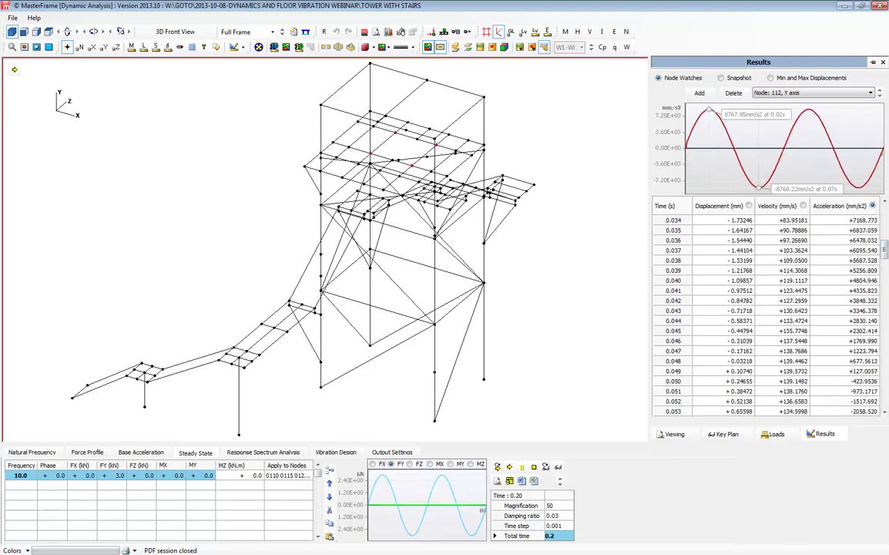
left_click_drag(884, 248, 885, 213)
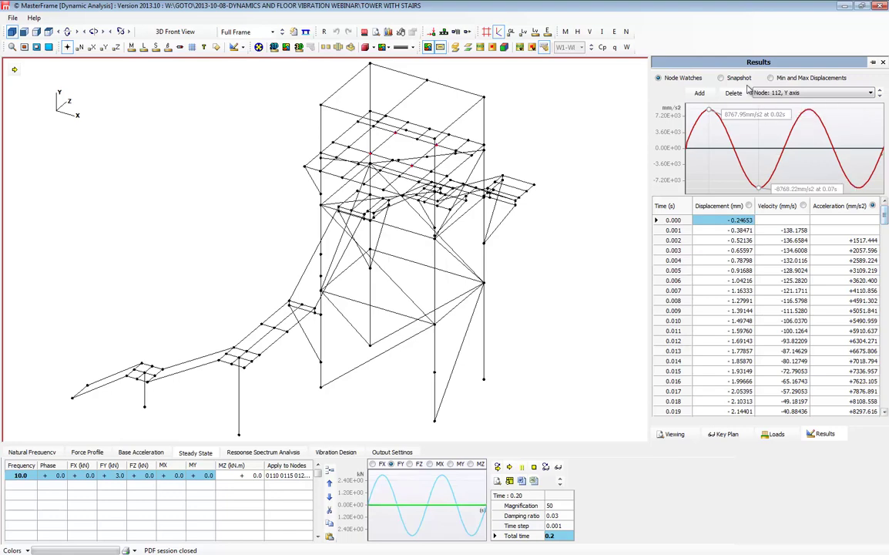
left_click(748, 205)
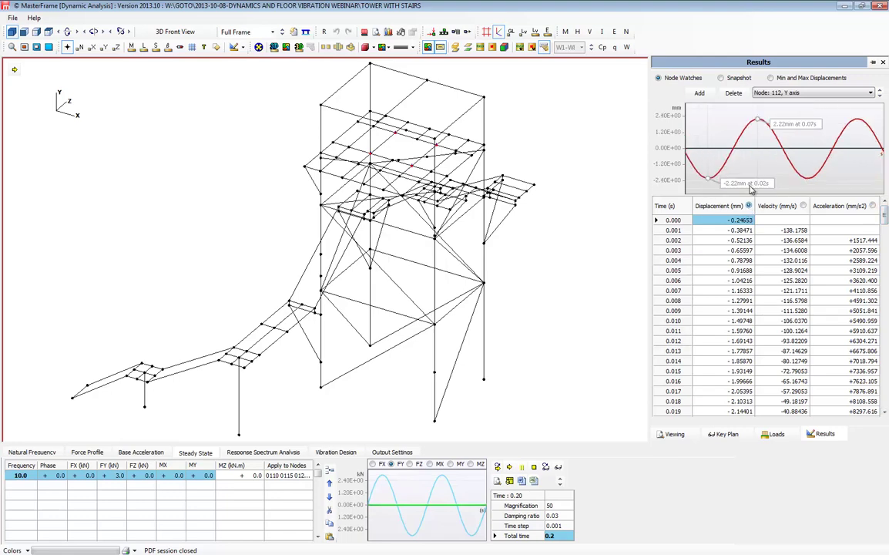
Add a results snapshot at 0.123 s, the time of the minimum Y displacement, and recalculate the time response.
left_click(738, 79)
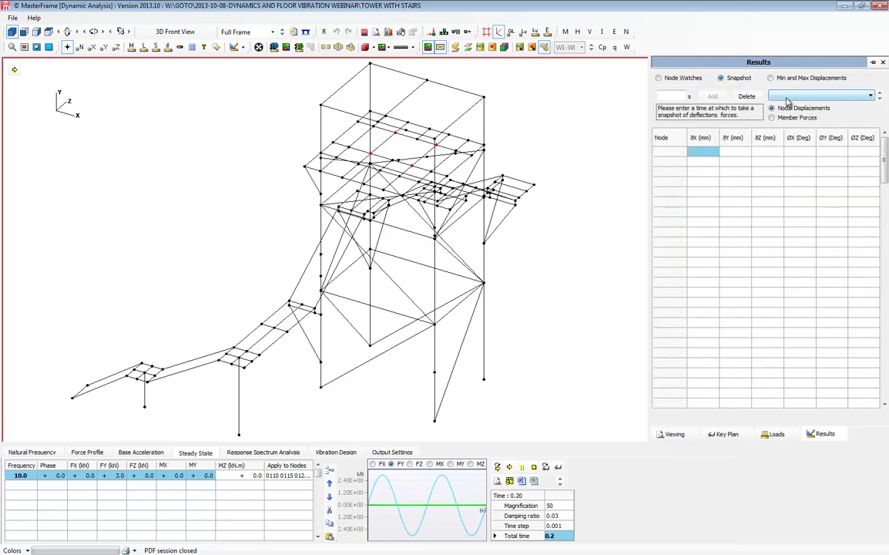
left_click(771, 78)
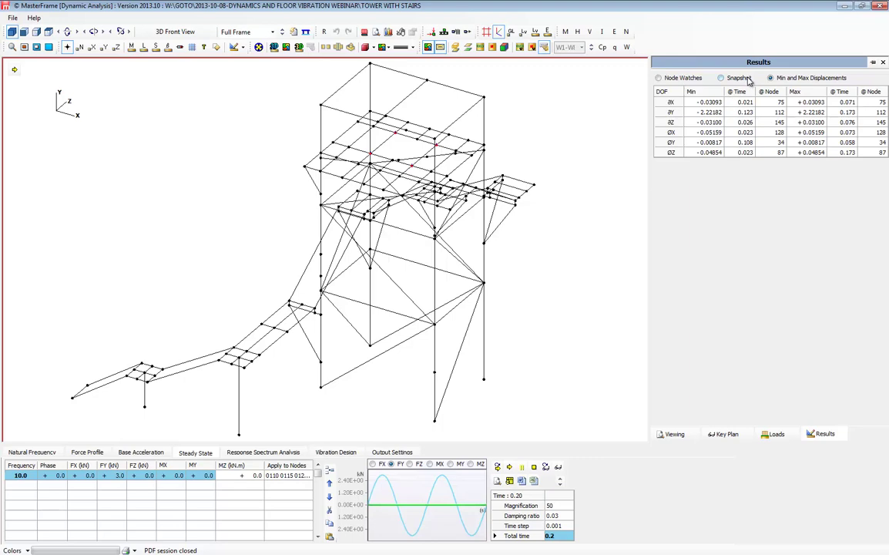
left_click(747, 81)
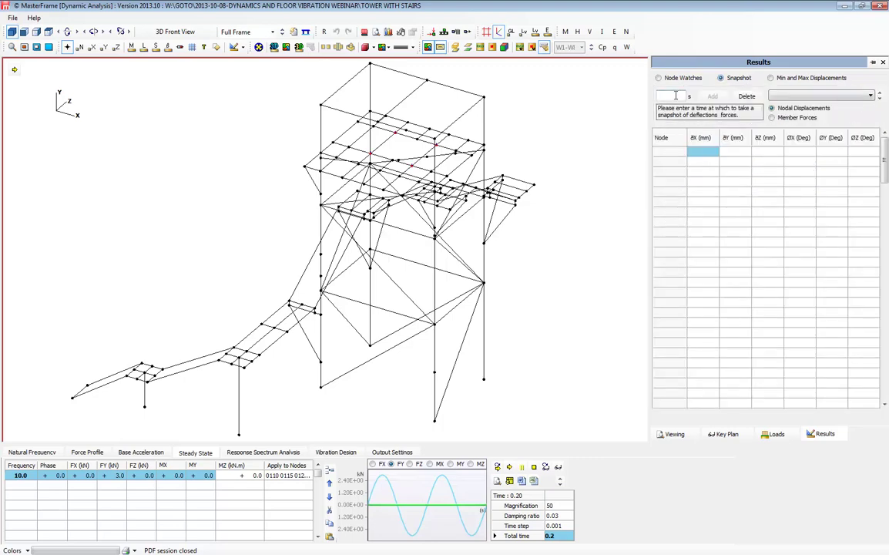
type("0.123")
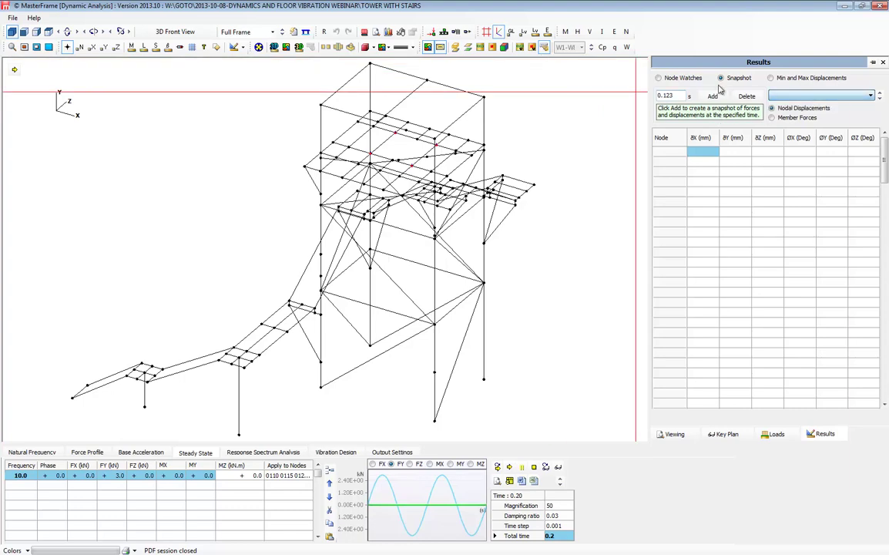
left_click(714, 96)
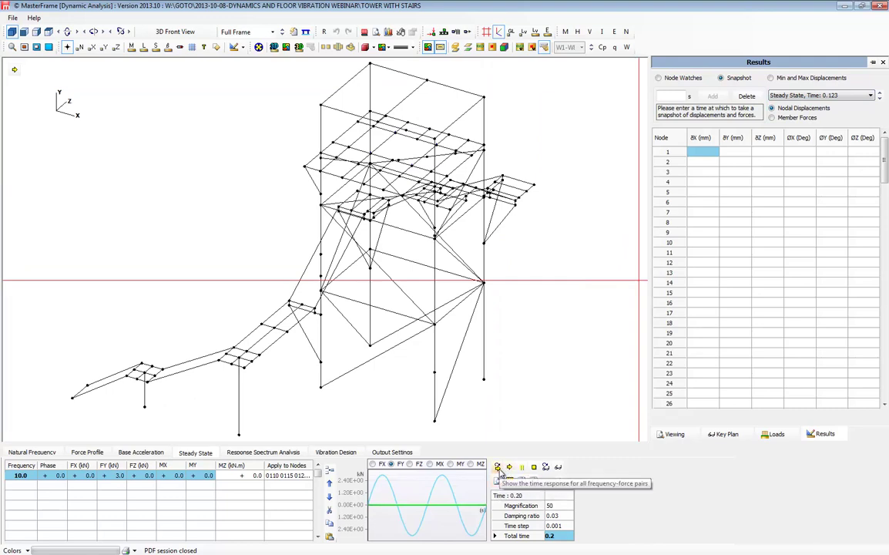
left_click(498, 468)
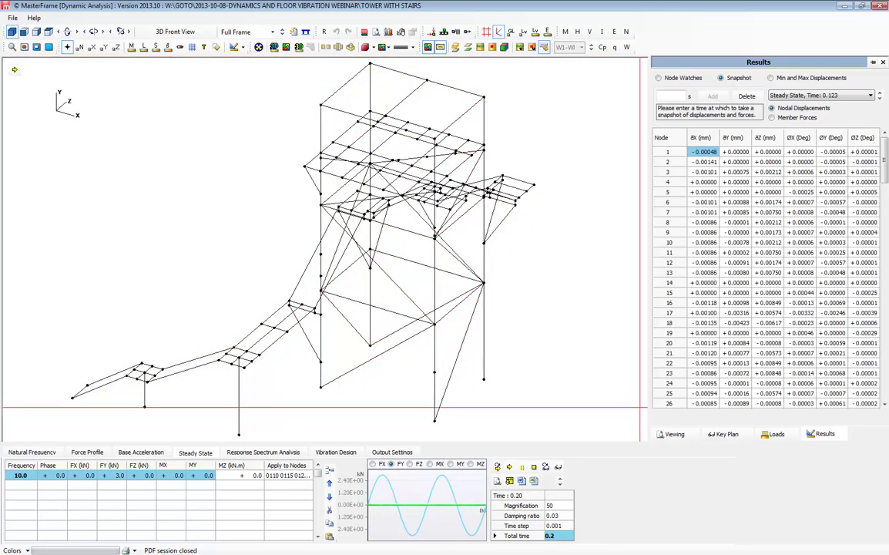
Review the nodal displacements and the member forces of the steady-state snapshot at 0.123 s.
mouse_move(883, 151)
left_mouse_down()
mouse_move(877, 315)
mouse_move(883, 146)
left_mouse_up()
left_click(771, 117)
scroll(879, 162, "down", 20)
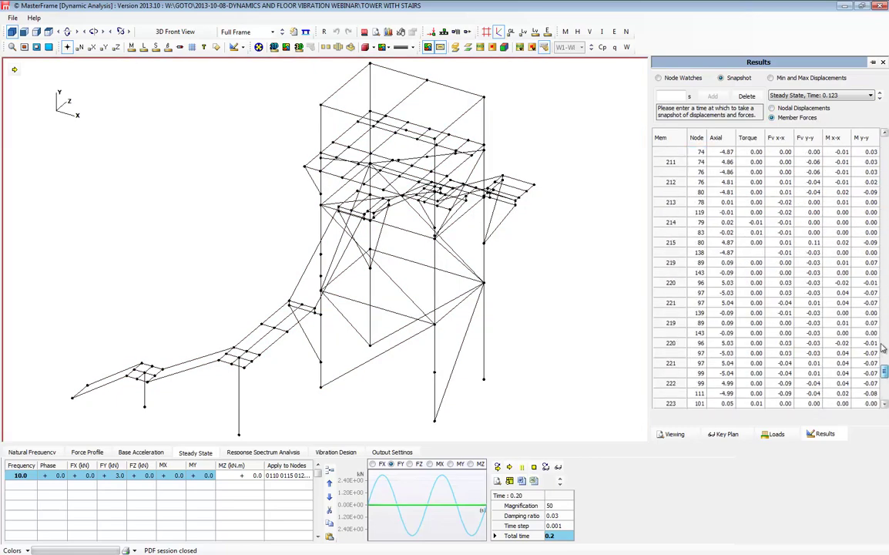
left_click_drag(880, 183, 882, 141)
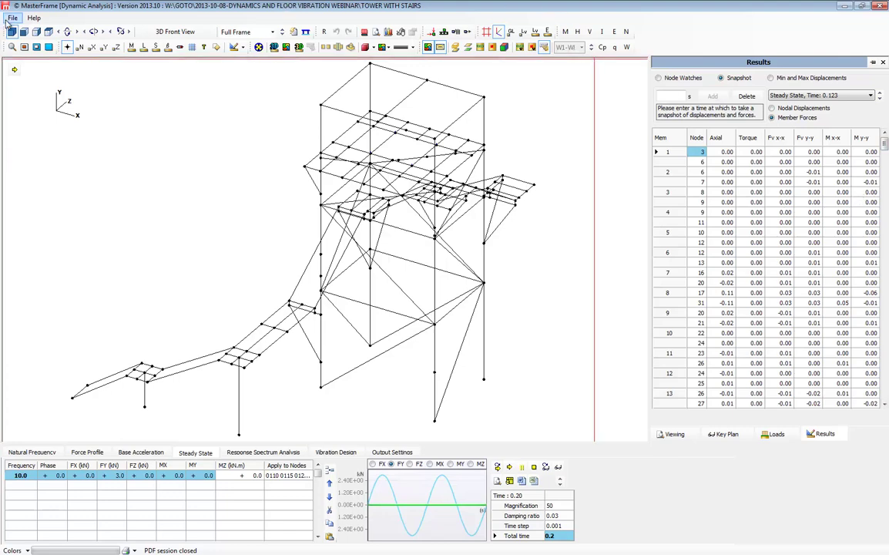
Exit Dynamic Analysis and return to the MasterFrame main menu.
left_click(8, 20)
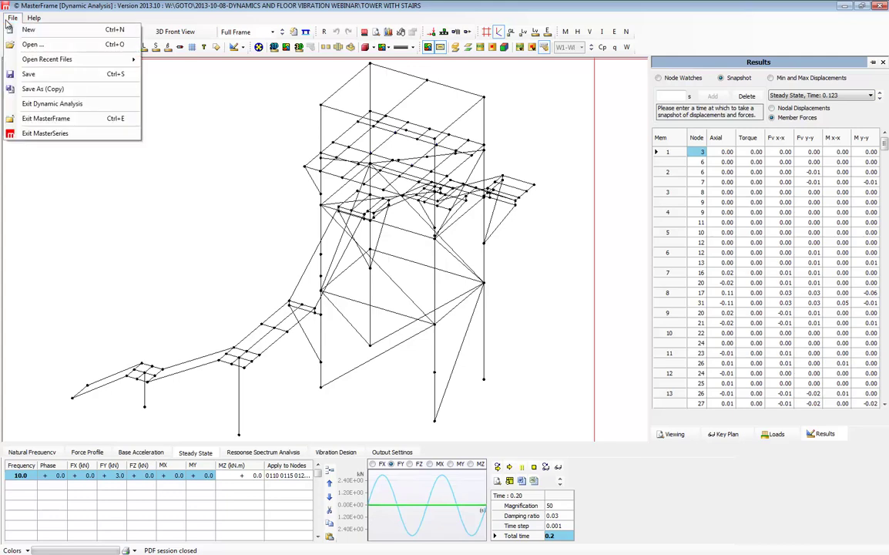
left_click(54, 103)
left_click(402, 306)
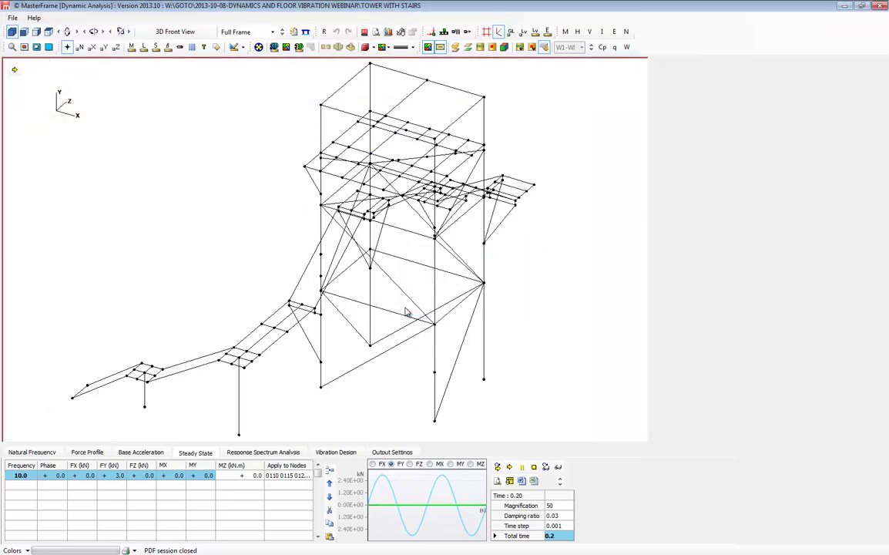
Display the tower frame with rendered solid members and open the model in the main editor.
left_click(260, 51)
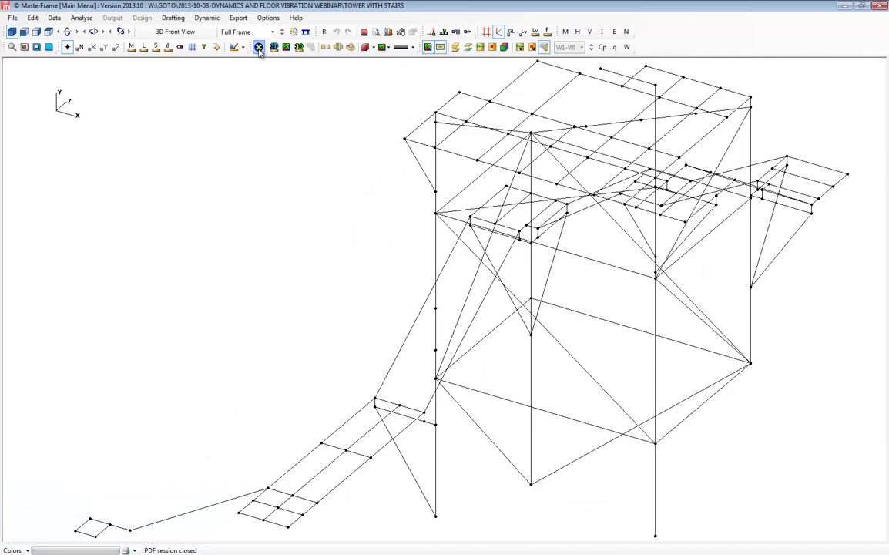
left_click(275, 49)
scroll(352, 327, "down", 1)
scroll(352, 328, "down", 3)
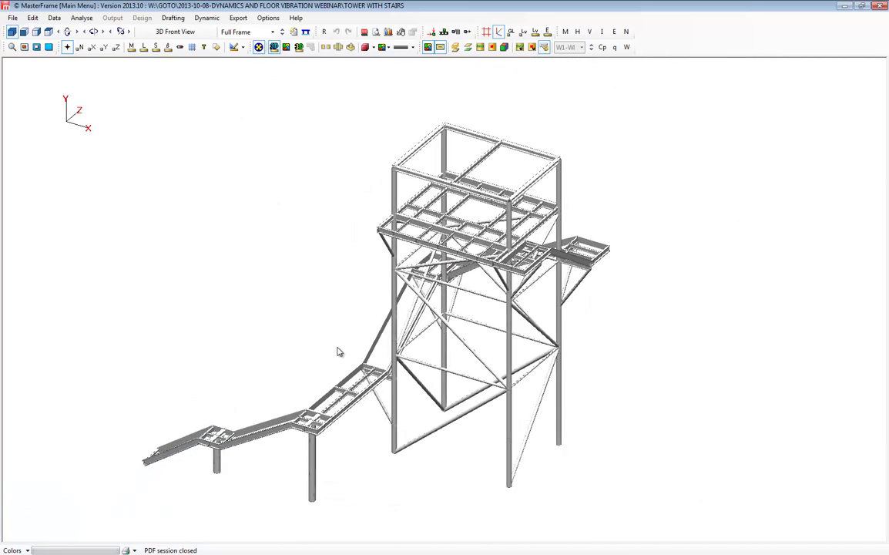
left_click(31, 18)
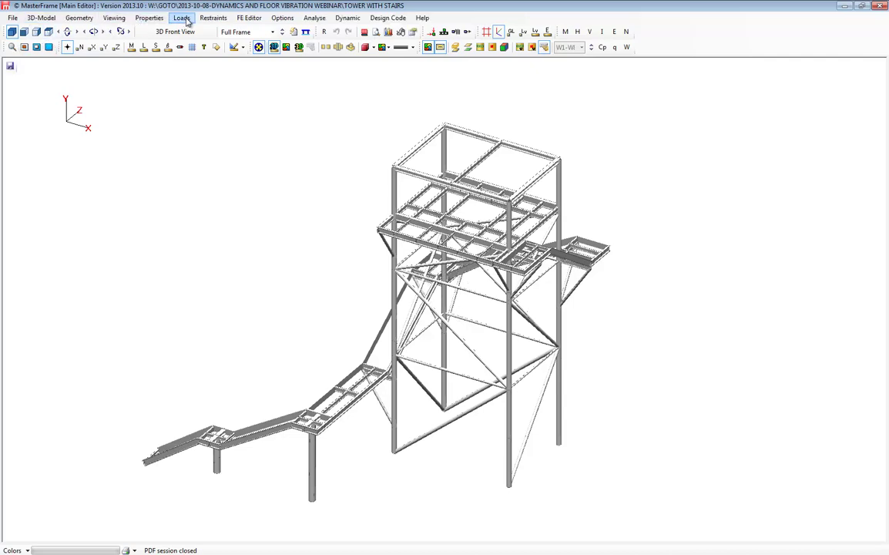
Open the loading cases and add a new, second load case to the model.
left_click(186, 20)
left_click(203, 33)
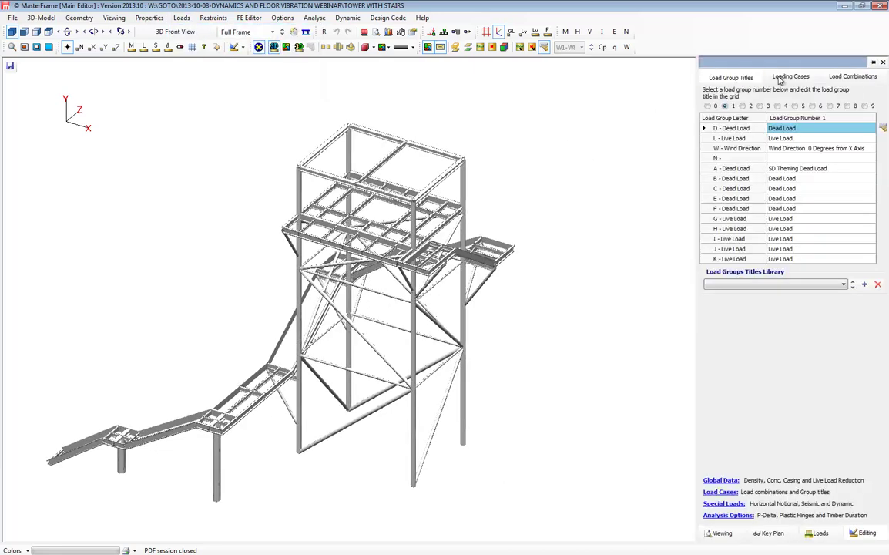
left_click(787, 78)
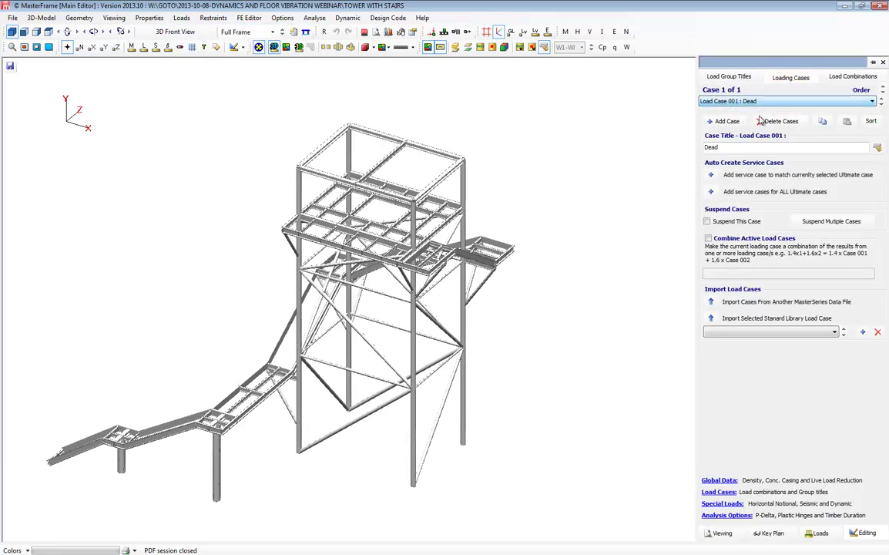
left_click(729, 125)
Copy load case 001 Dead and paste it into load case 002.
left_click(762, 103)
left_click(759, 110)
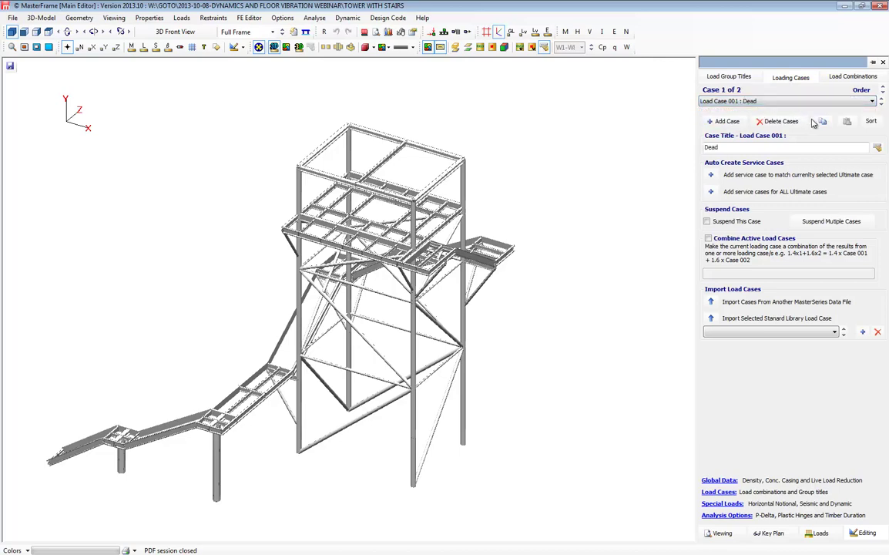
left_click(759, 101)
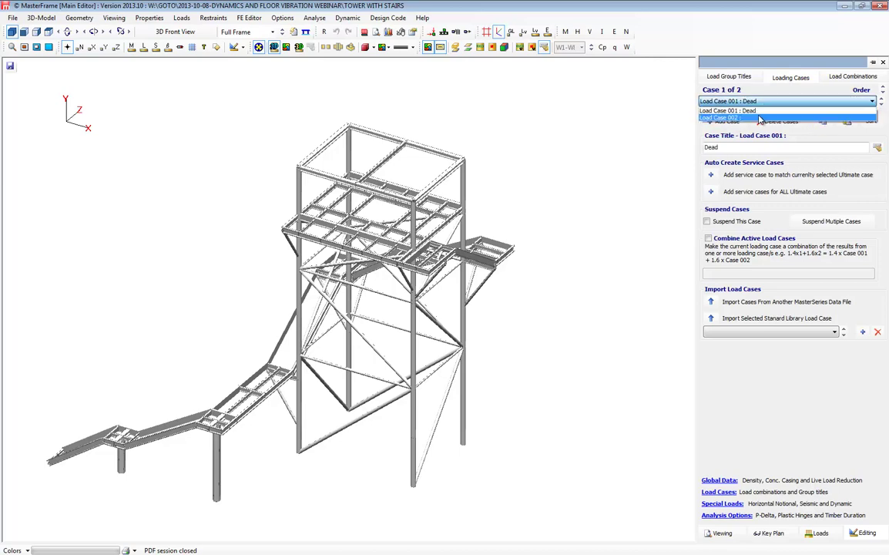
left_click(757, 113)
left_click(845, 122)
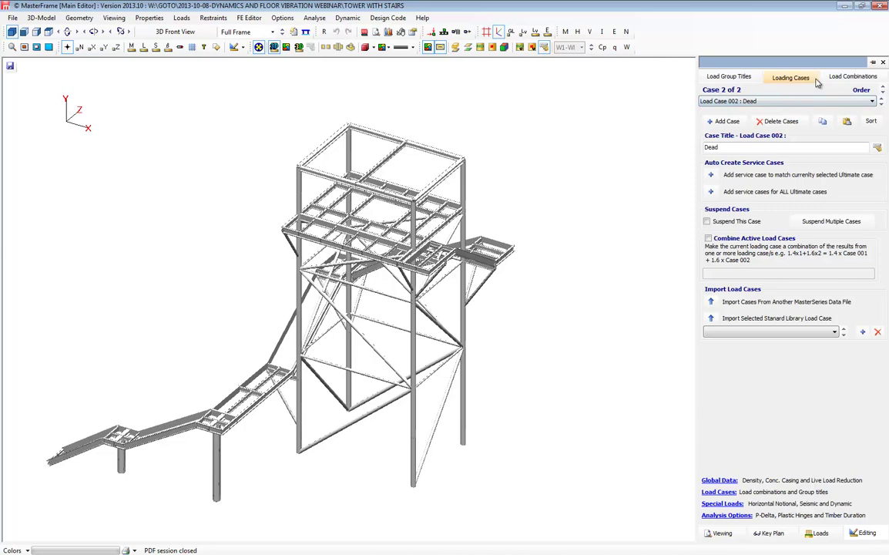
Check the load combination factors of case 002 and retitle the case "Dead plus dynamic".
left_click(841, 77)
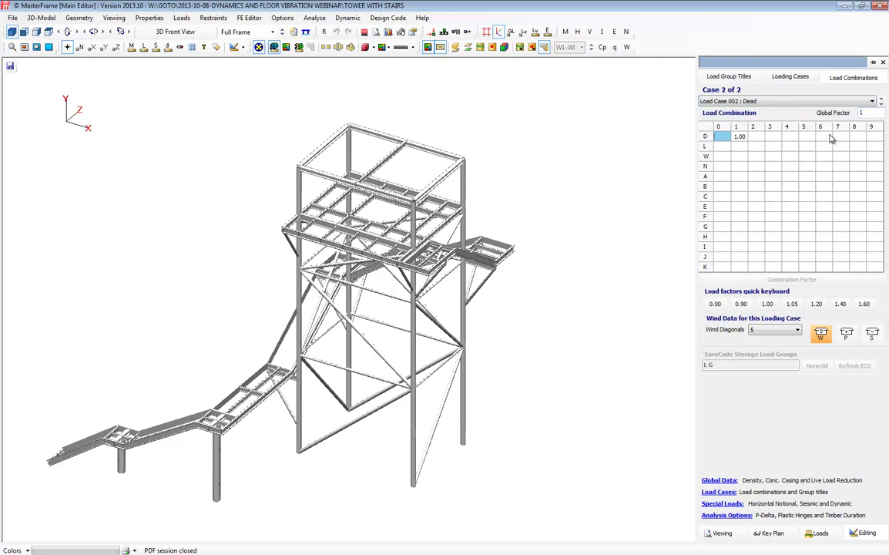
left_click(794, 77)
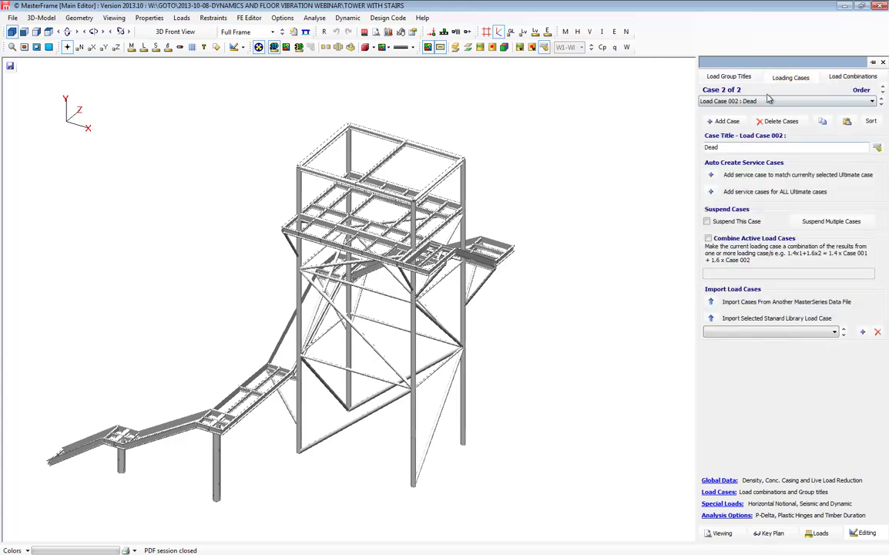
left_click(761, 100)
left_click(761, 113)
type("ynamic")
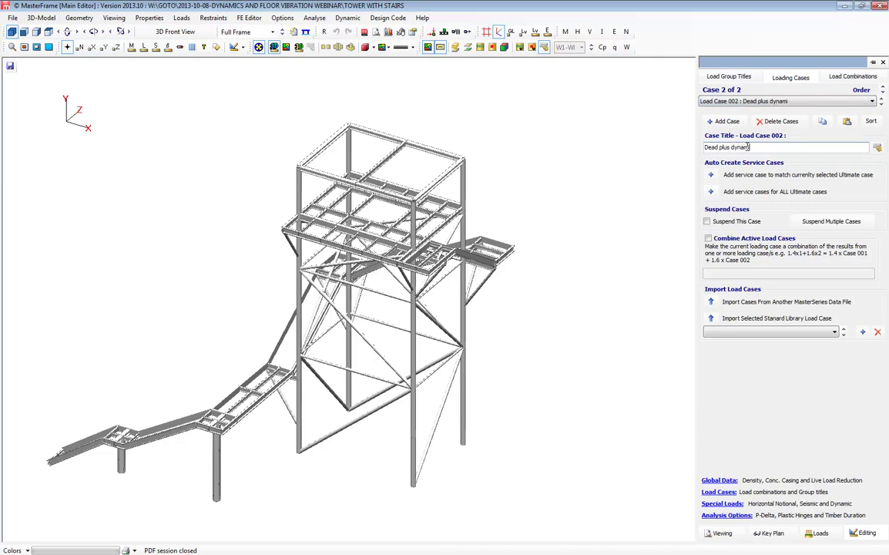
Attach the dynamic snapshot "Steady State, Time: 0.123" to load case 002.
left_click(724, 504)
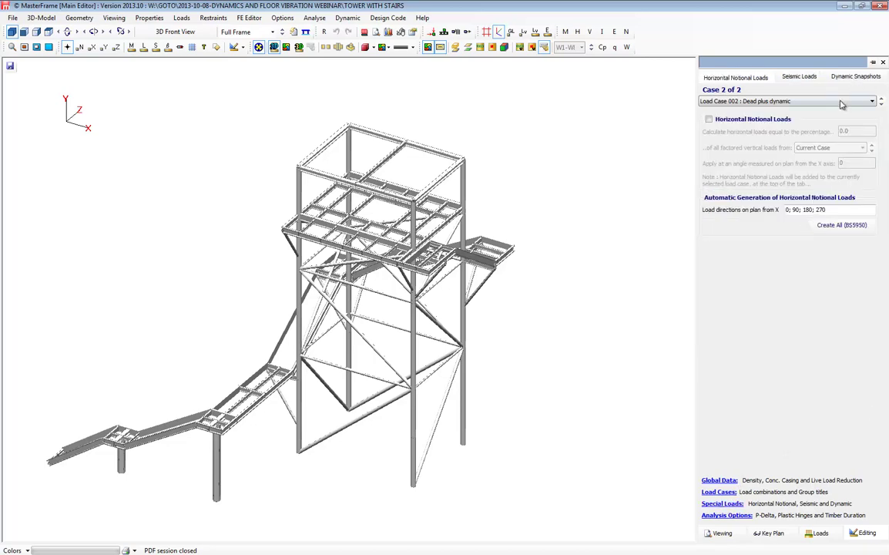
left_click(849, 78)
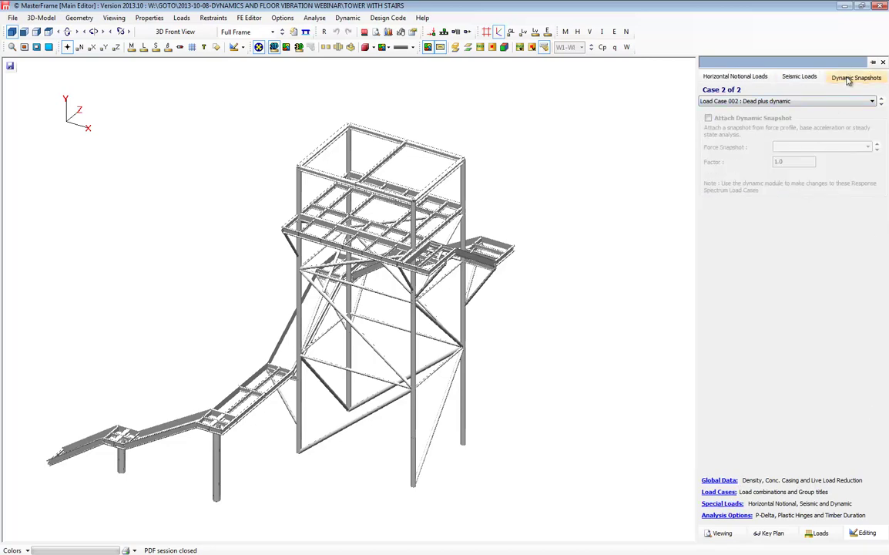
left_click(780, 101)
left_click(765, 120)
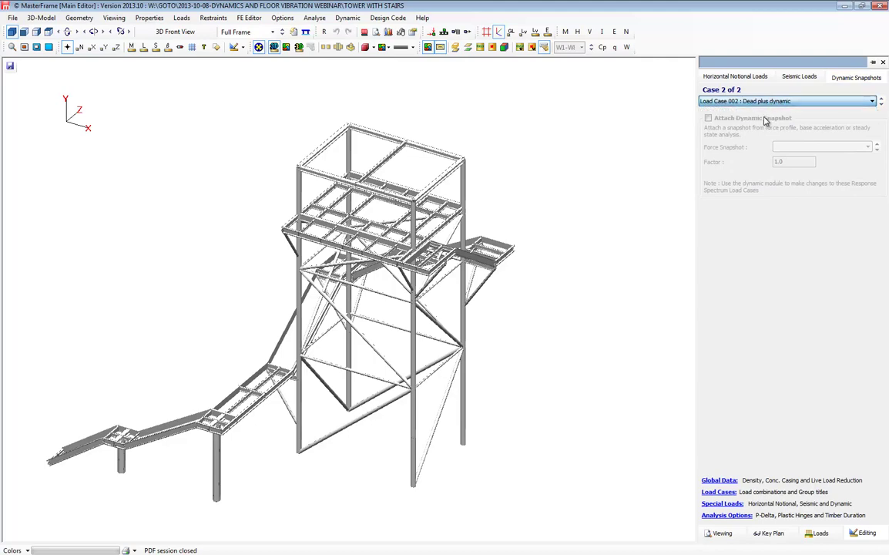
left_click(709, 120)
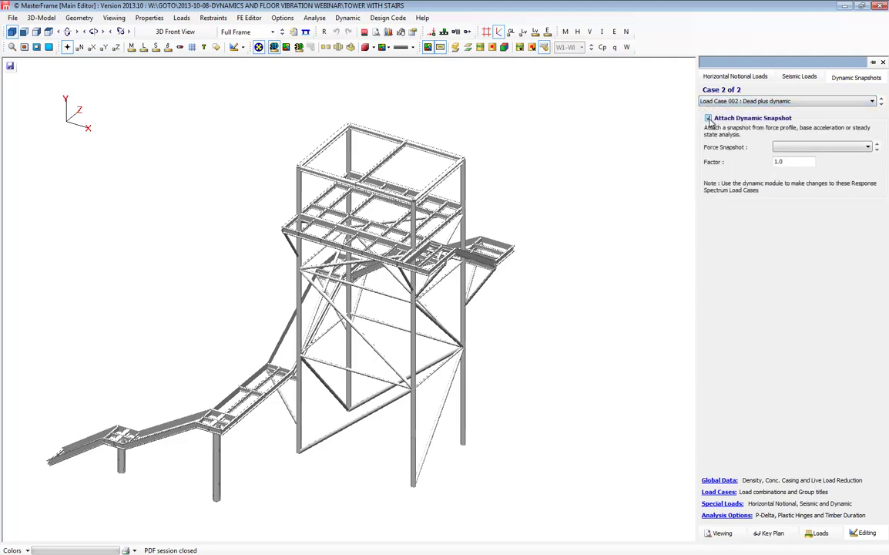
left_click(808, 146)
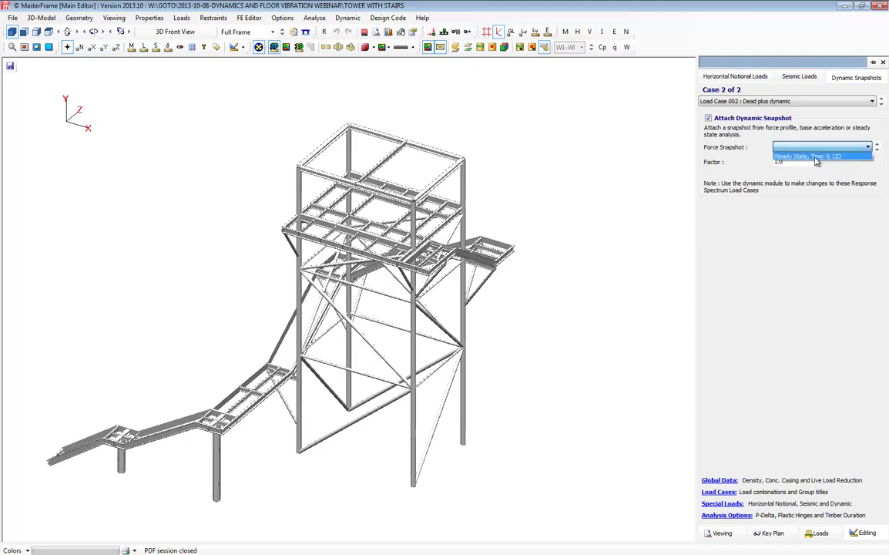
left_click(817, 157)
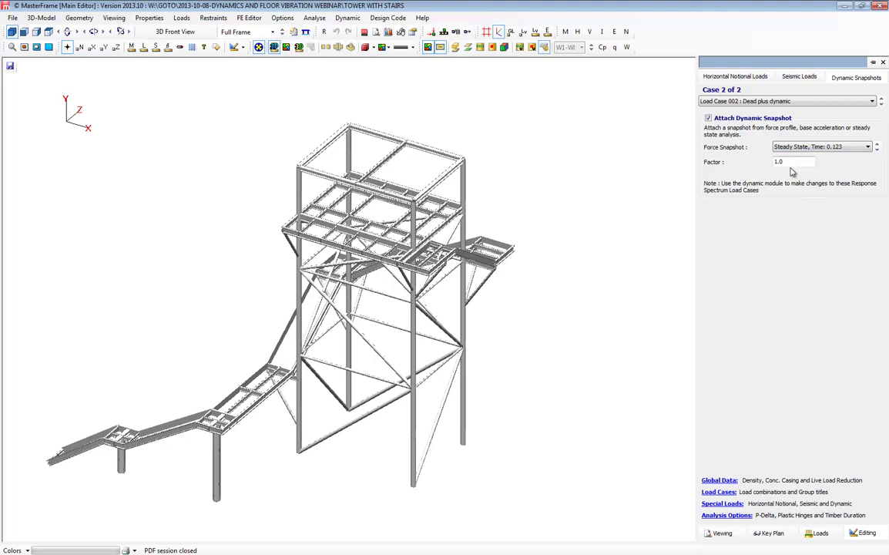
Run a Space Frame analysis of both load cases and open the graphical analysis output.
left_click(314, 18)
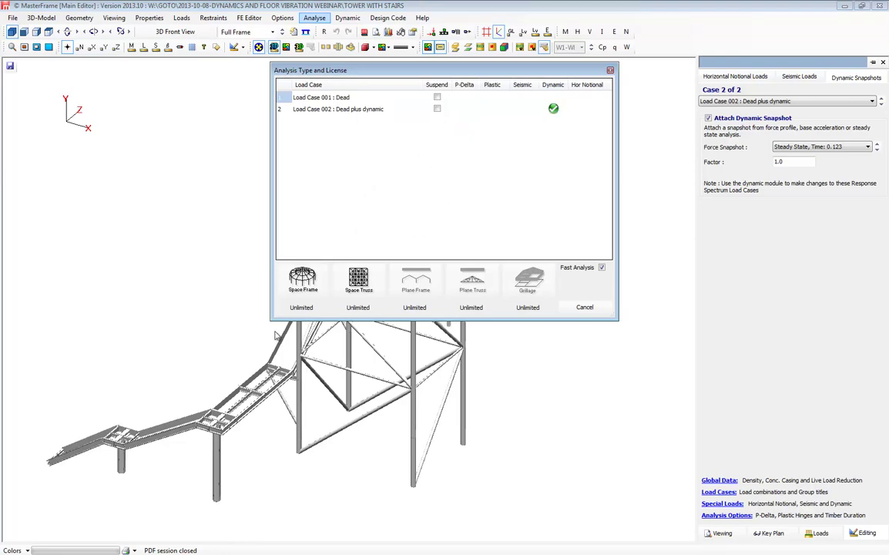
left_click(302, 278)
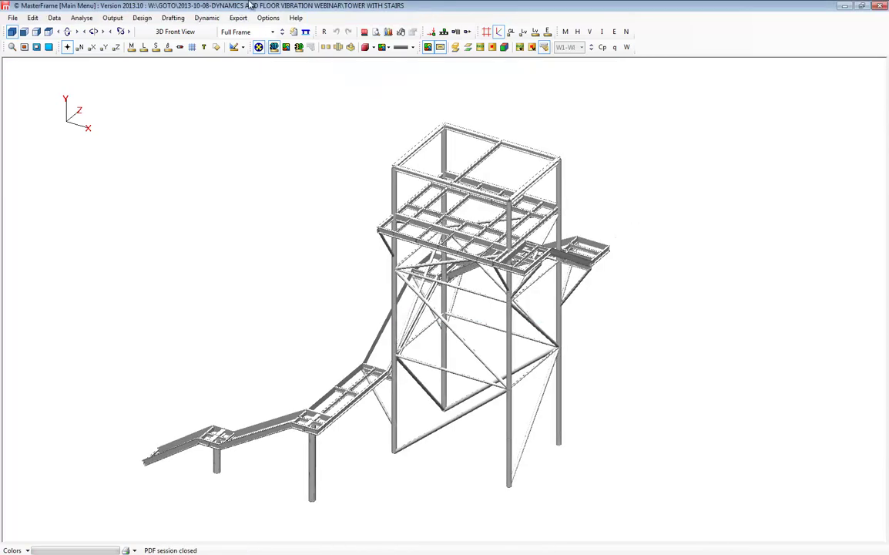
left_click(112, 18)
left_click(122, 89)
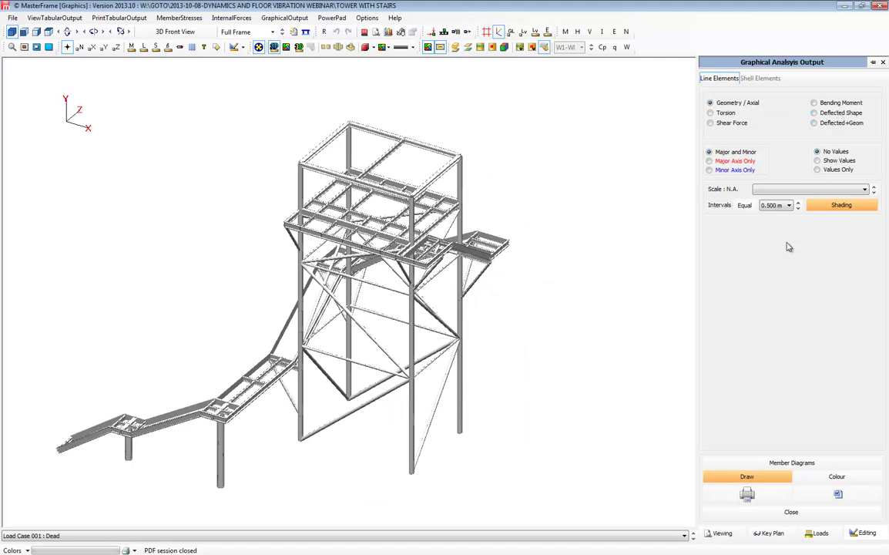
Display the frame's deflected shape and compare it between the Dead and the Dead plus dynamic cases.
left_click(815, 113)
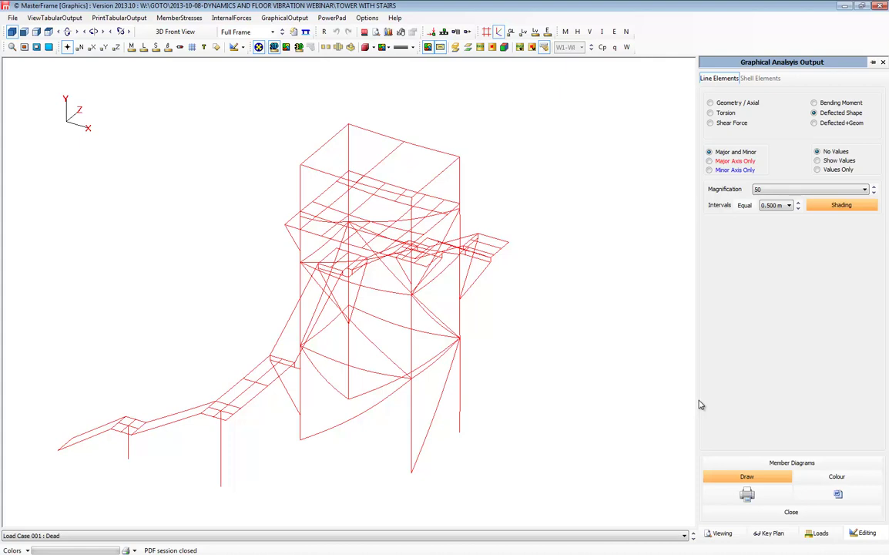
left_click(692, 542)
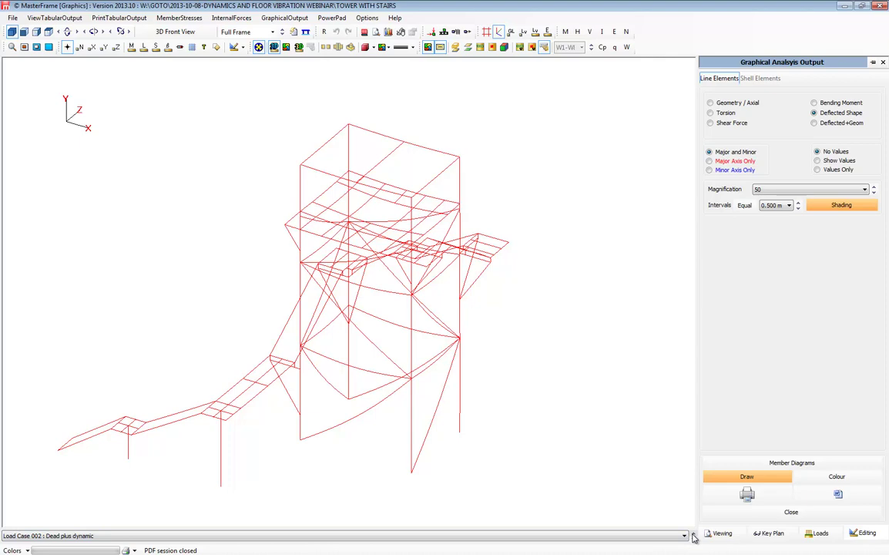
left_click(693, 535)
left_click(695, 542)
Show the member diagrams for an inner beam of the upper floor and compare them between load cases 001 and 002.
left_click(778, 464)
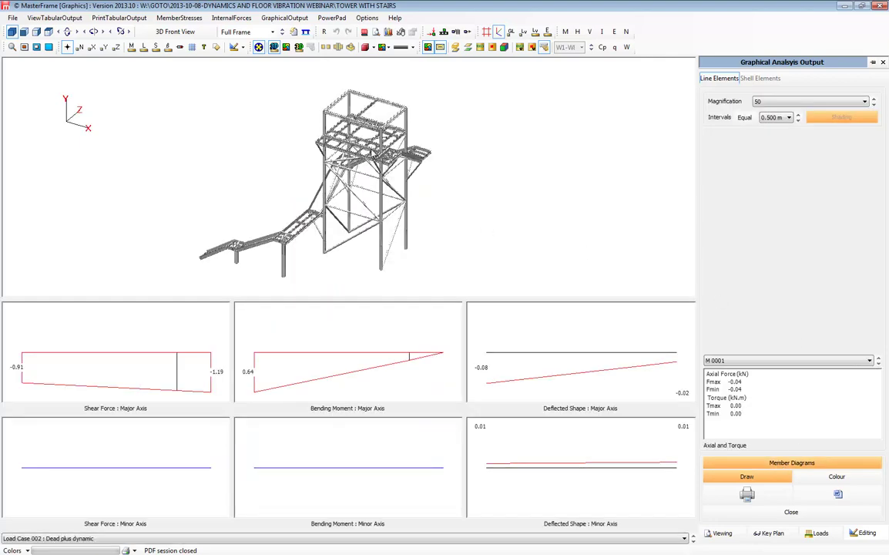
scroll(353, 147, "up", 5)
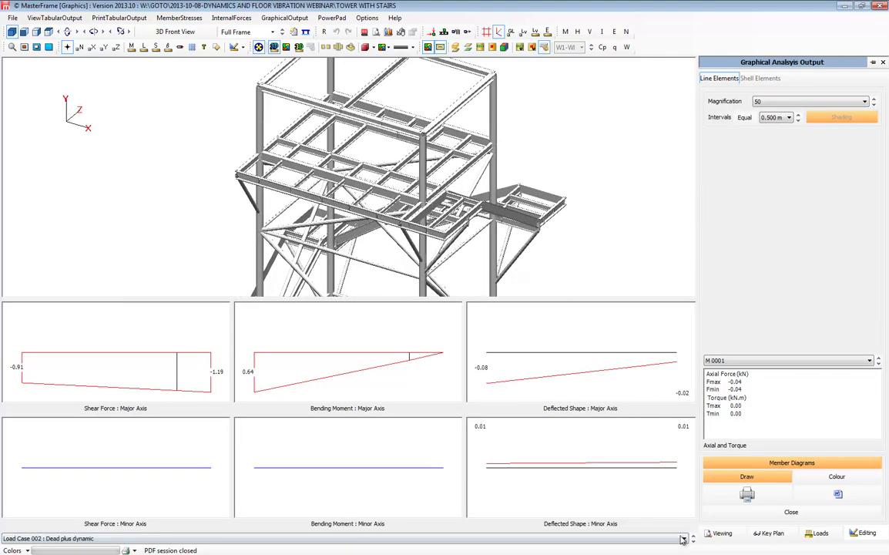
left_click(694, 535)
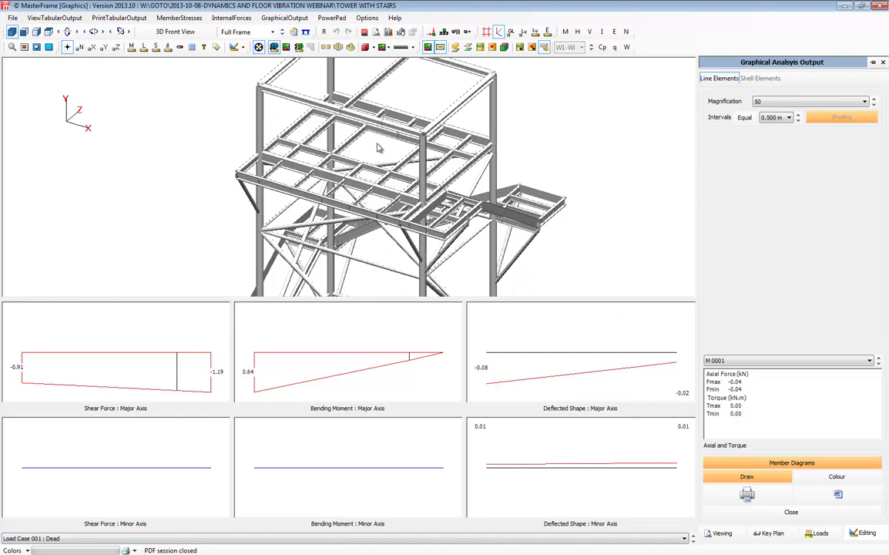
middle_click_drag(350, 178, 234, 194)
left_click(352, 139)
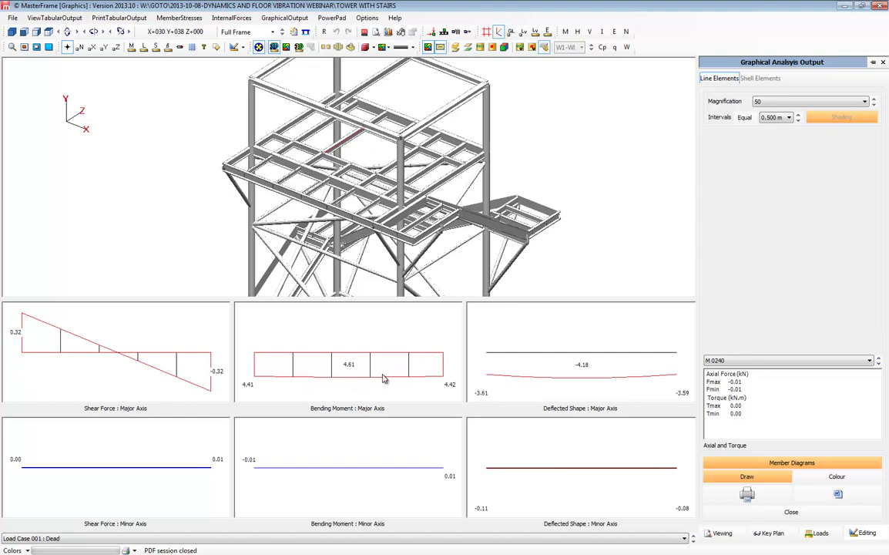
left_click(693, 543)
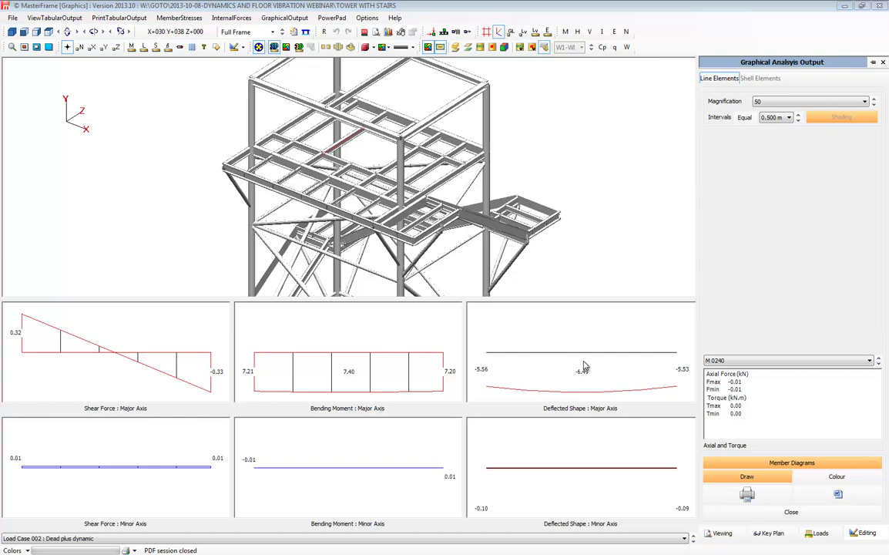
Exit the graphical analysis output and return to the MasterFrame main menu.
left_click(145, 3)
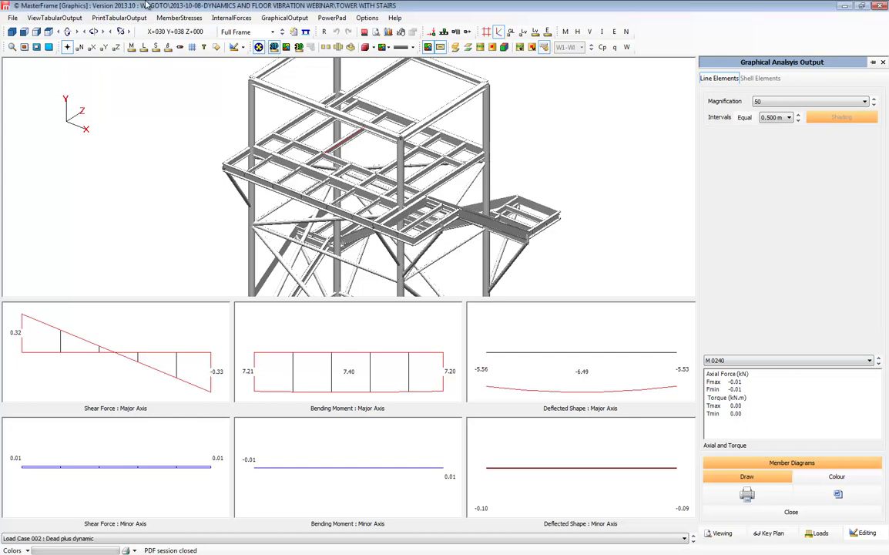
left_click(17, 21)
left_click(20, 42)
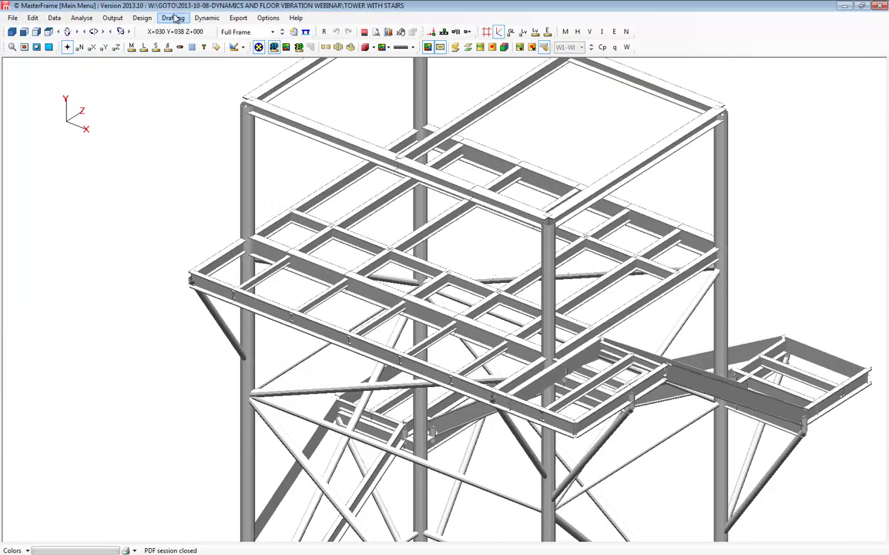
Open Dynamic Analysis and clear the existing base acceleration data.
left_click(200, 19)
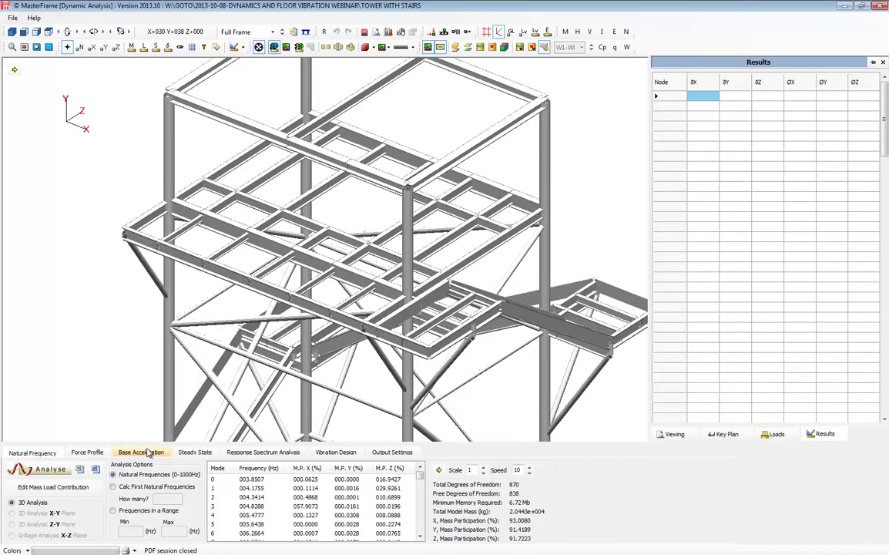
left_click(145, 452)
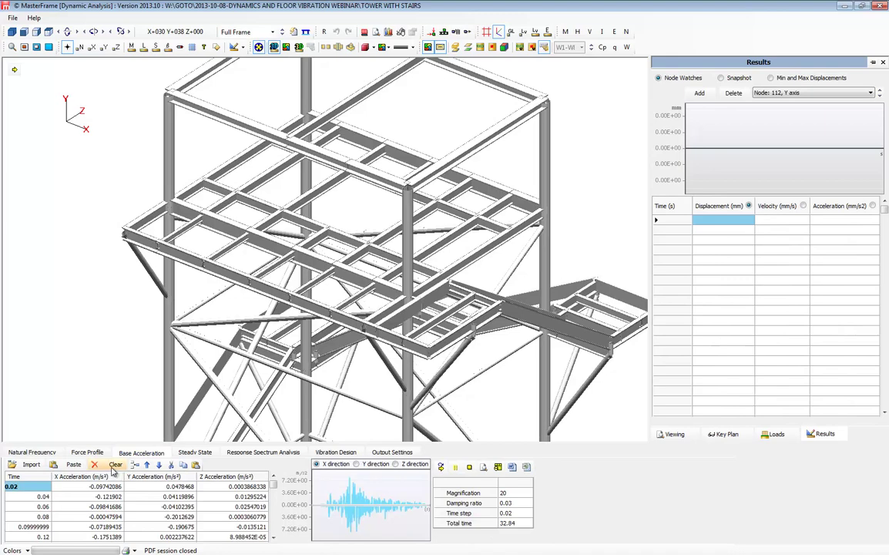
left_click(115, 465)
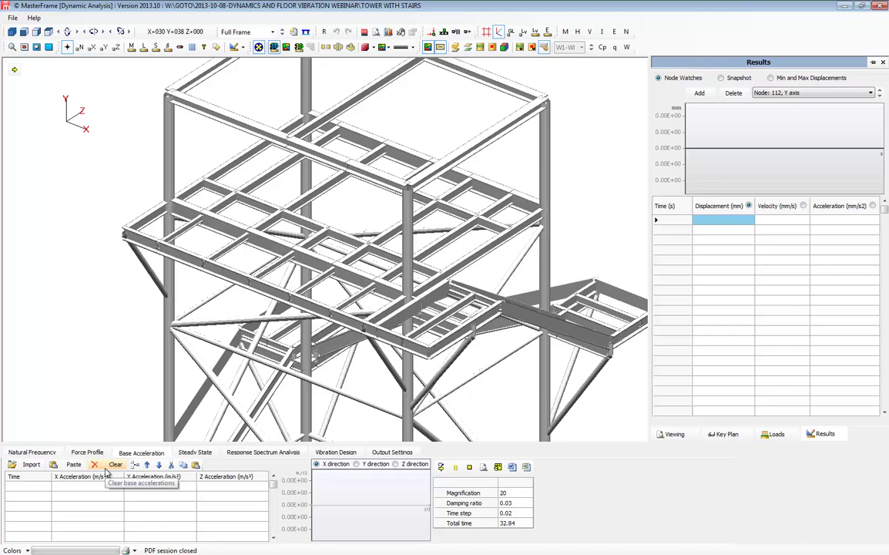
left_click(41, 490)
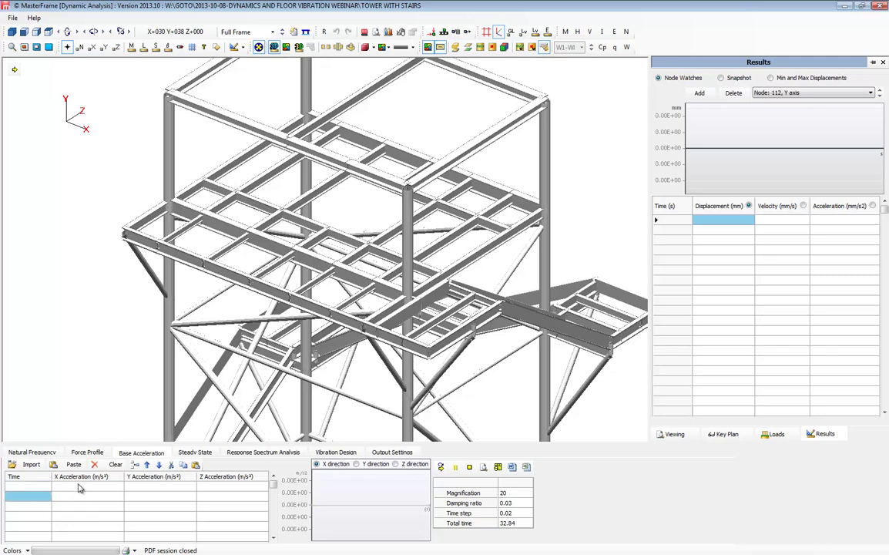
left_click(80, 488)
key("Tab")
key("Tab")
key("Tab")
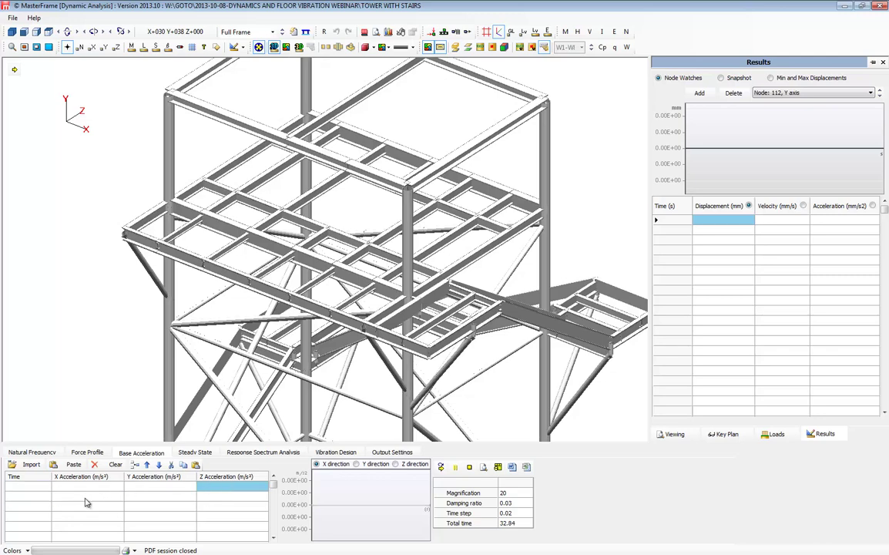
left_click(34, 507)
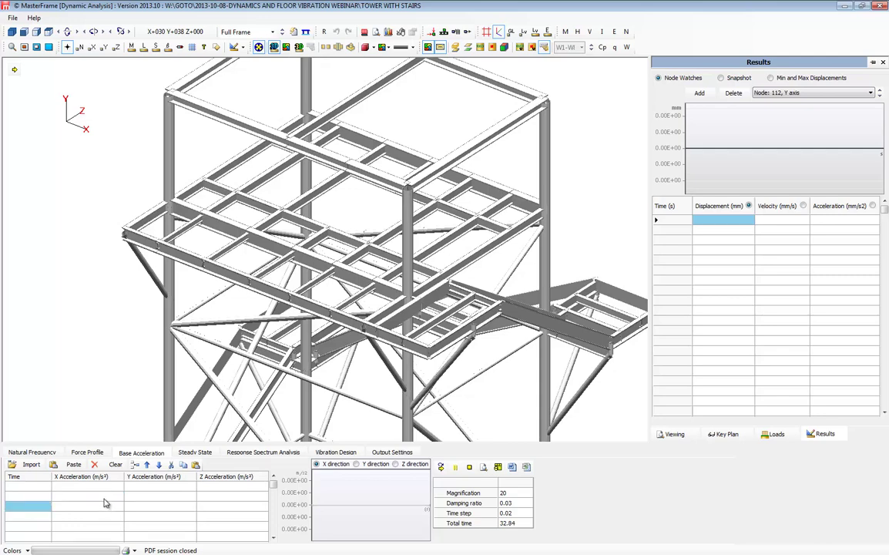
left_click(105, 499)
left_click(108, 505)
left_click(105, 515)
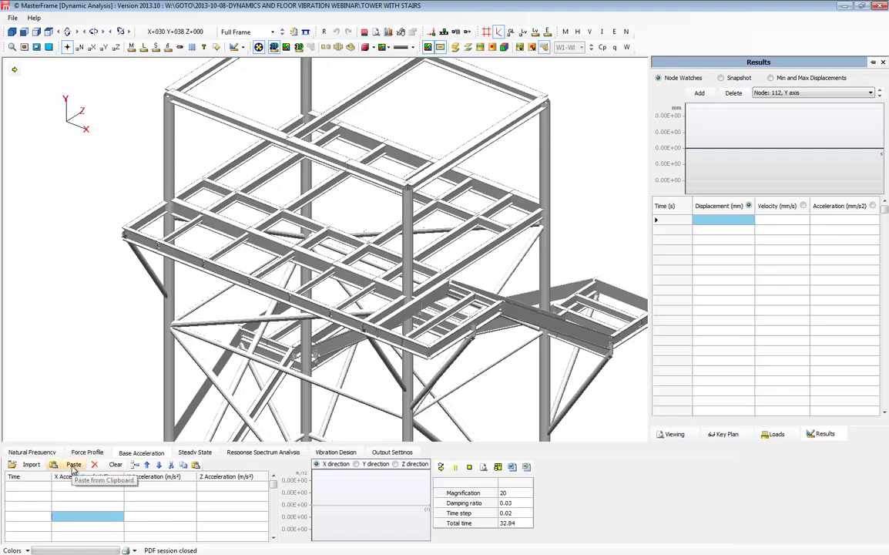
Import the Tabas, Iran, 1978 earthquake record as base accelerations with a 0.0° X-axis angle and factor 1.0.
left_click(31, 464)
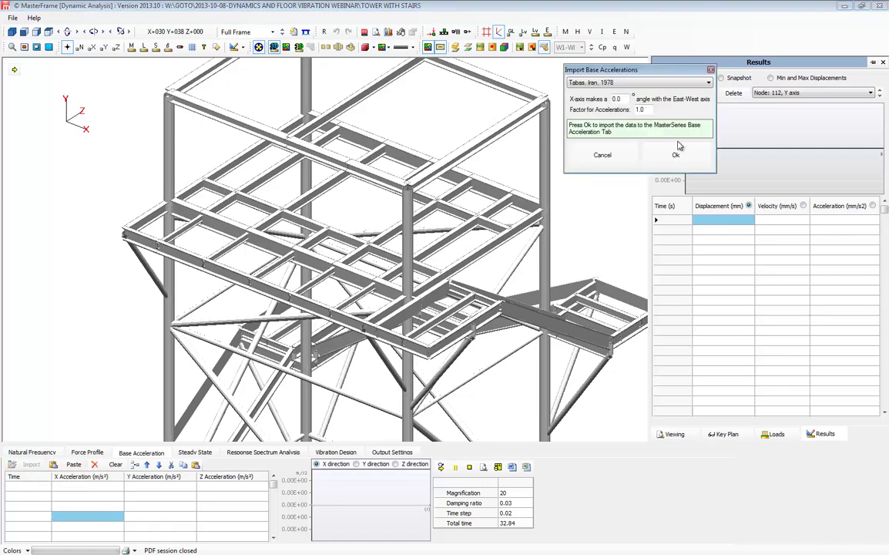
left_click(587, 82)
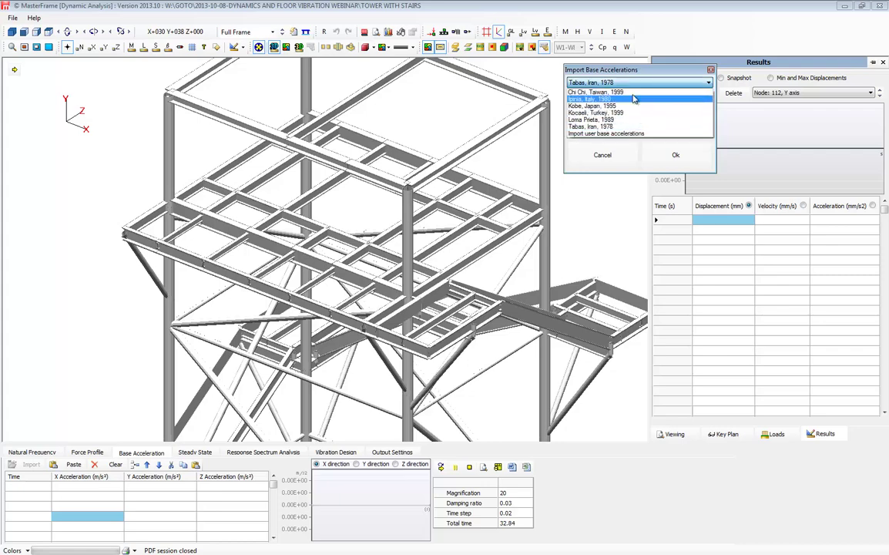
left_click(614, 134)
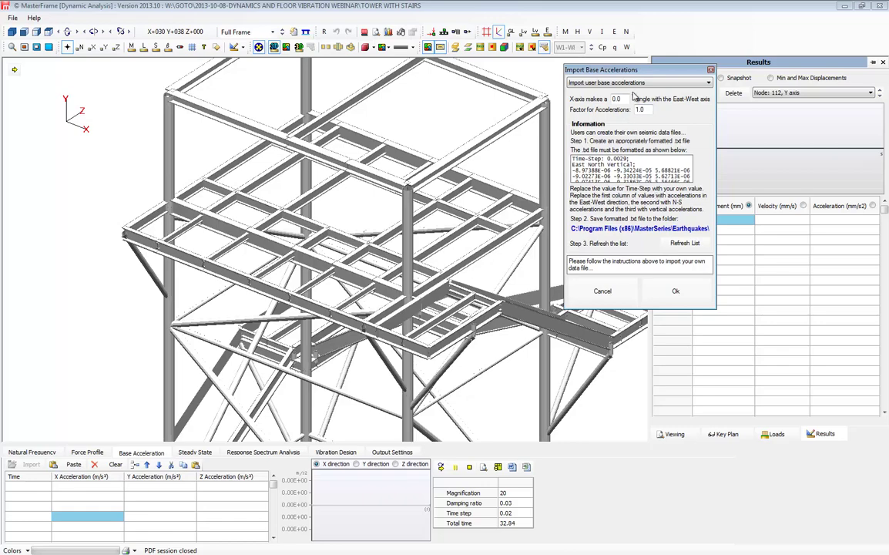
left_click(579, 83)
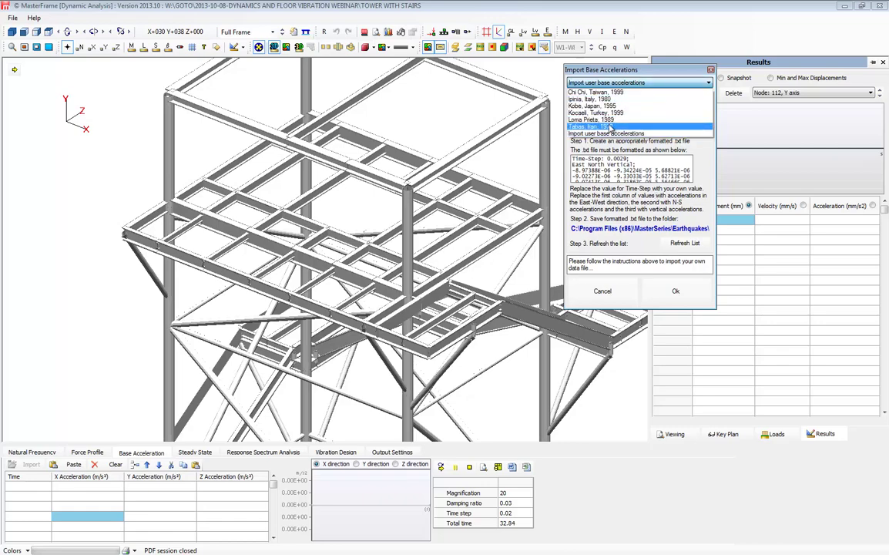
left_click(608, 126)
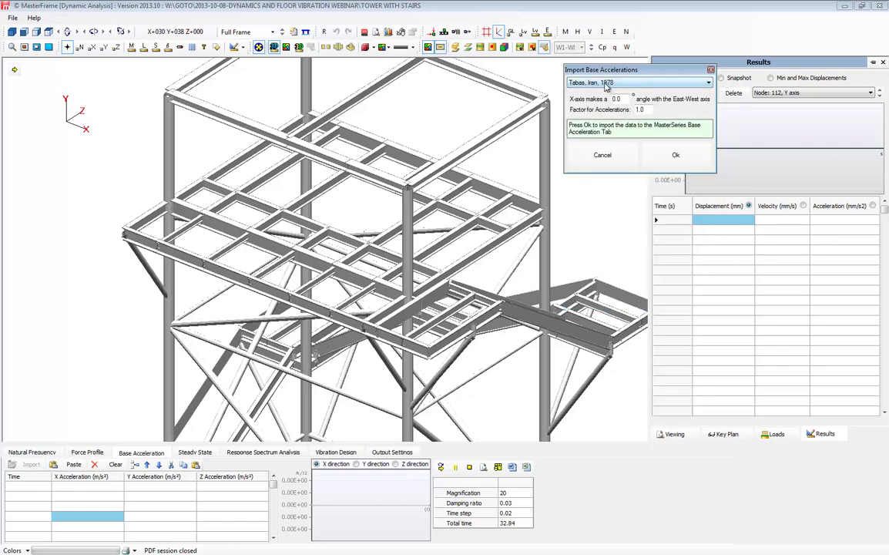
left_click(669, 158)
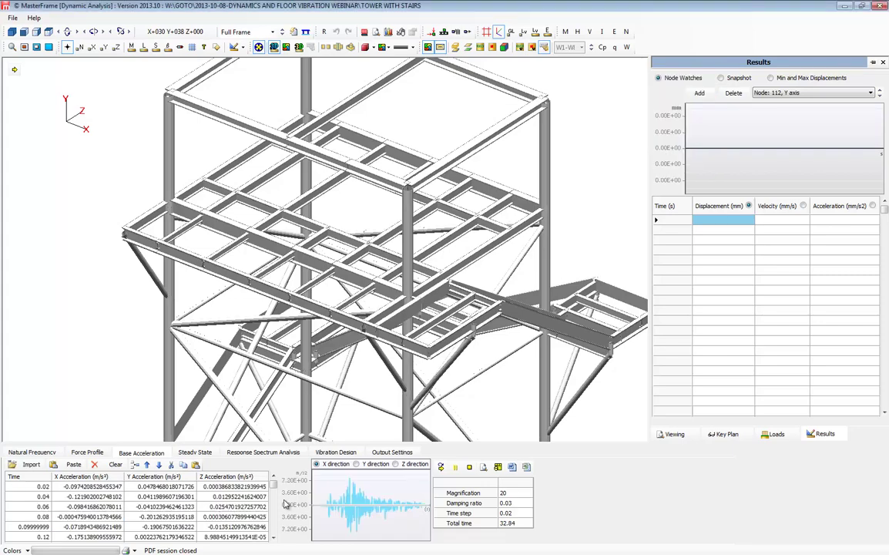
Review the imported base acceleration graphs for the X, Y and Z directions.
left_click_drag(276, 507, 277, 480)
left_click(356, 464)
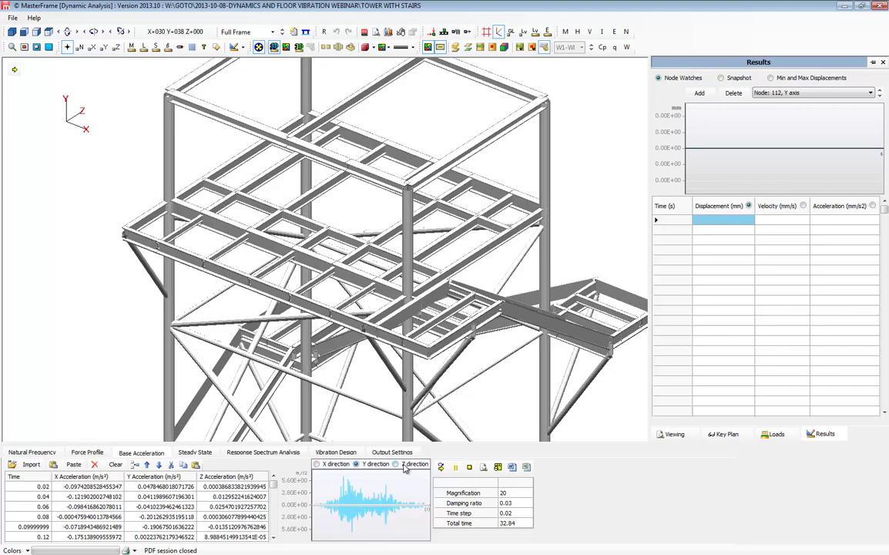
left_click(333, 464)
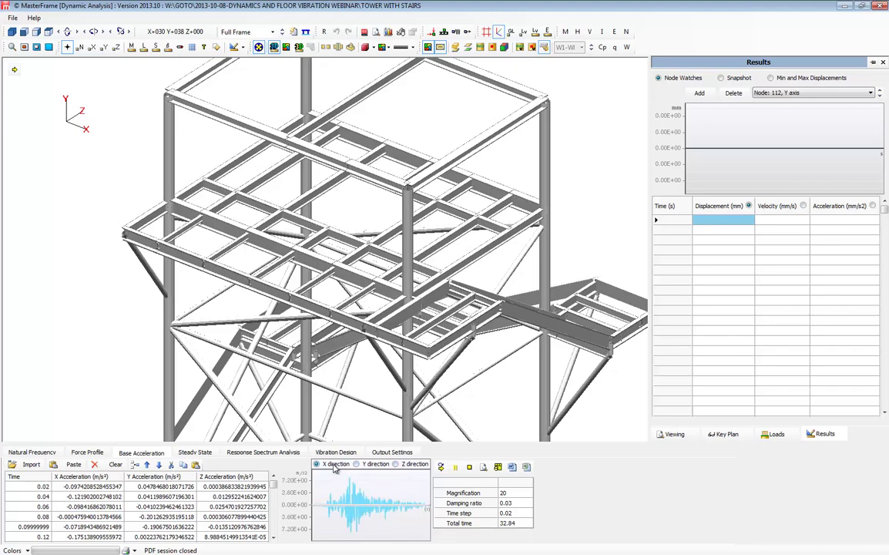
left_click(380, 465)
left_click(407, 467)
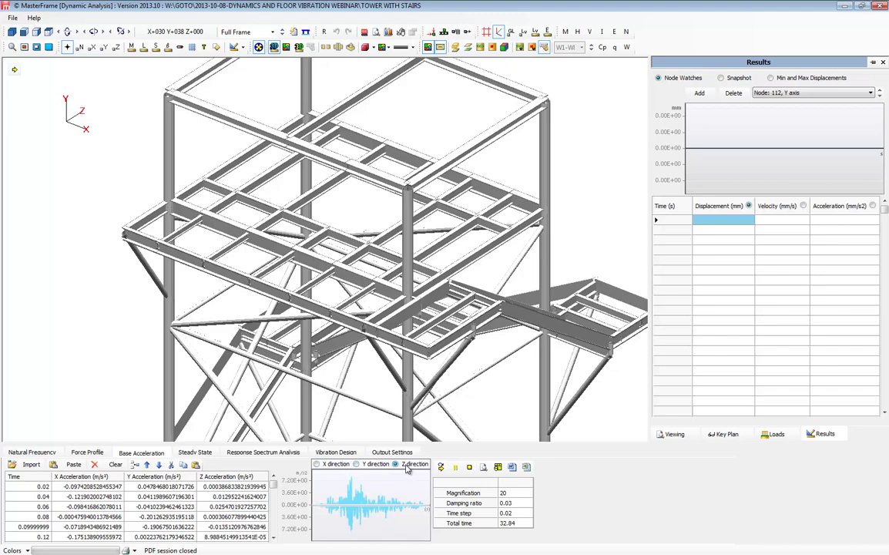
Turn off the advanced graphics to show the tower as a wireframe and run the base acceleration analysis.
left_click(259, 47)
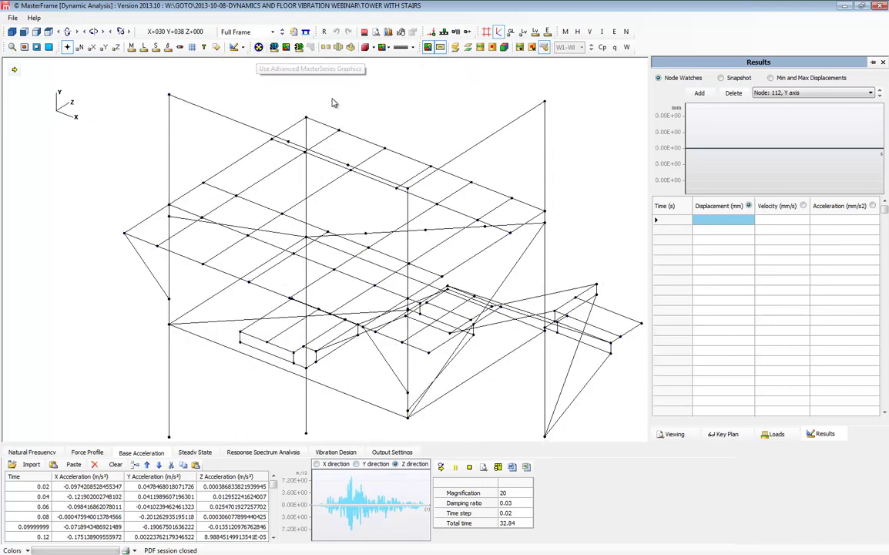
scroll(334, 220, "down", 6)
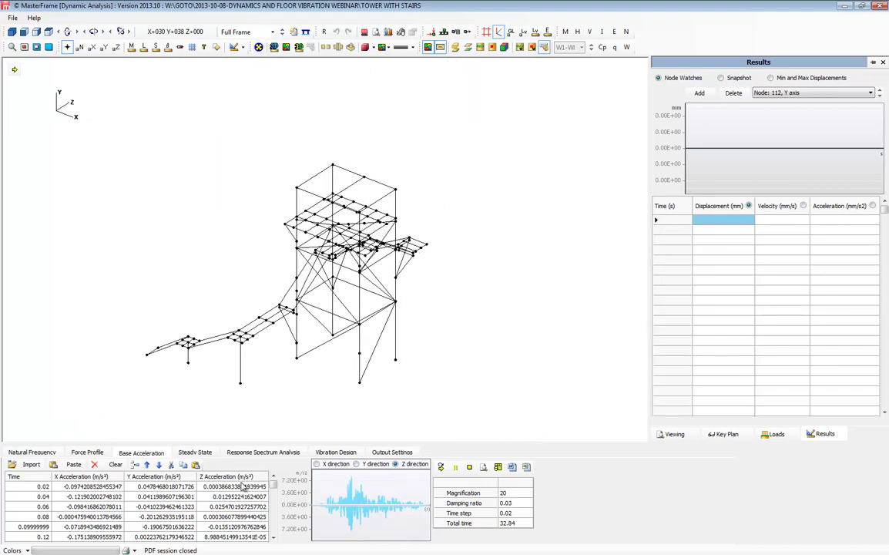
scroll(378, 229, "up", 3)
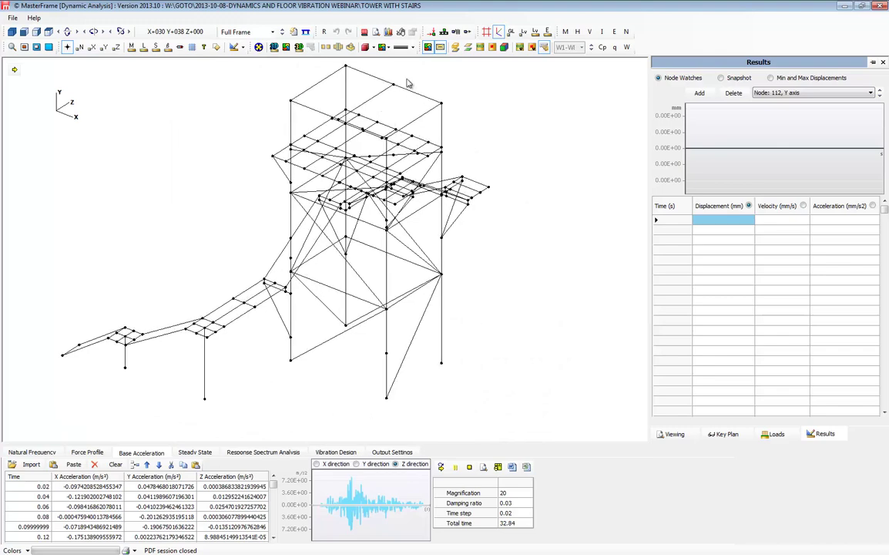
left_click(442, 468)
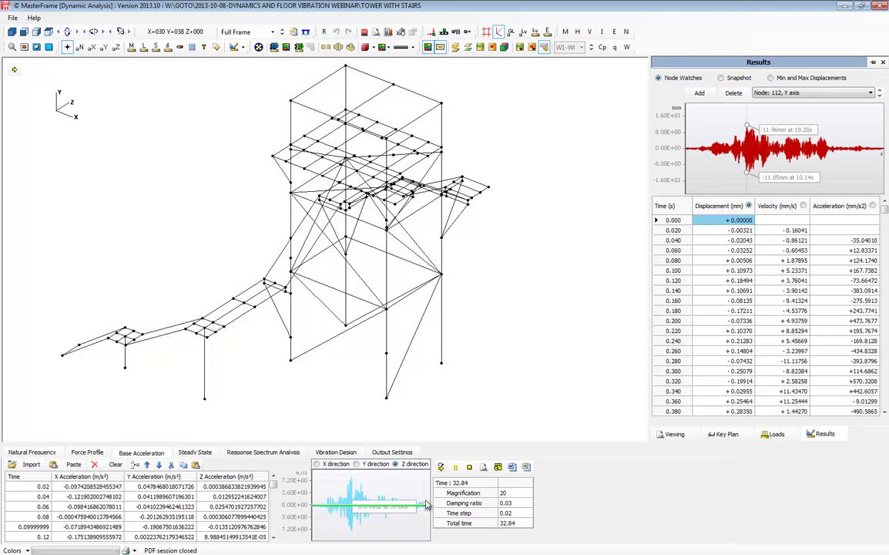
Examine the displacement and acceleration time histories of node 112 on the Y axis, including the tabulated RMS values.
left_click(840, 93)
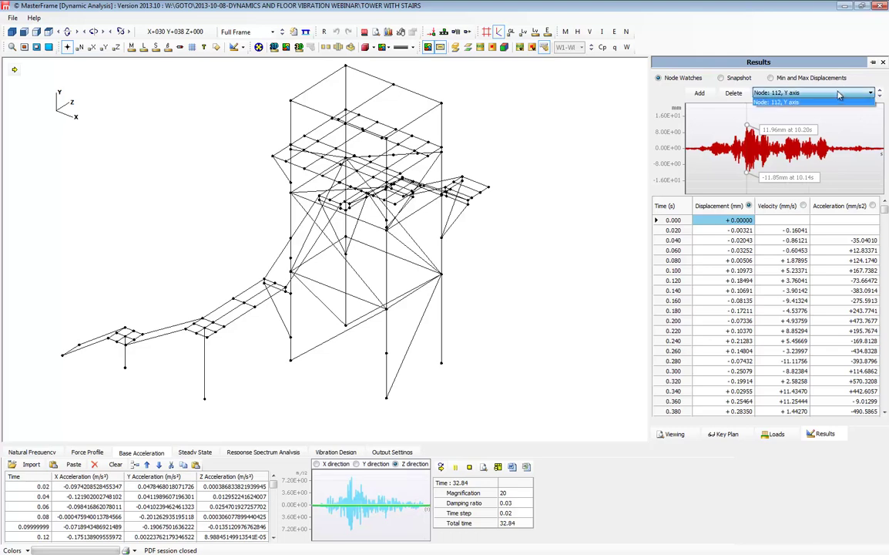
left_click(839, 94)
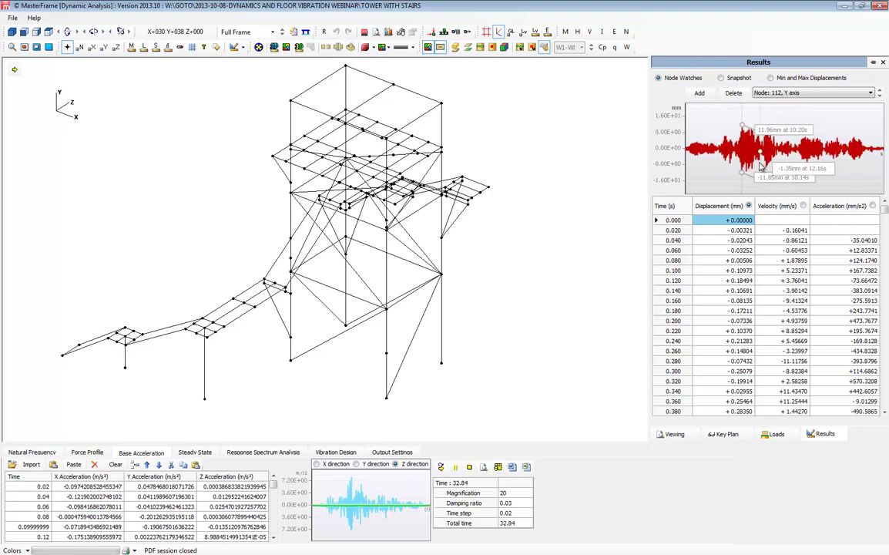
scroll(763, 166, "up", 4)
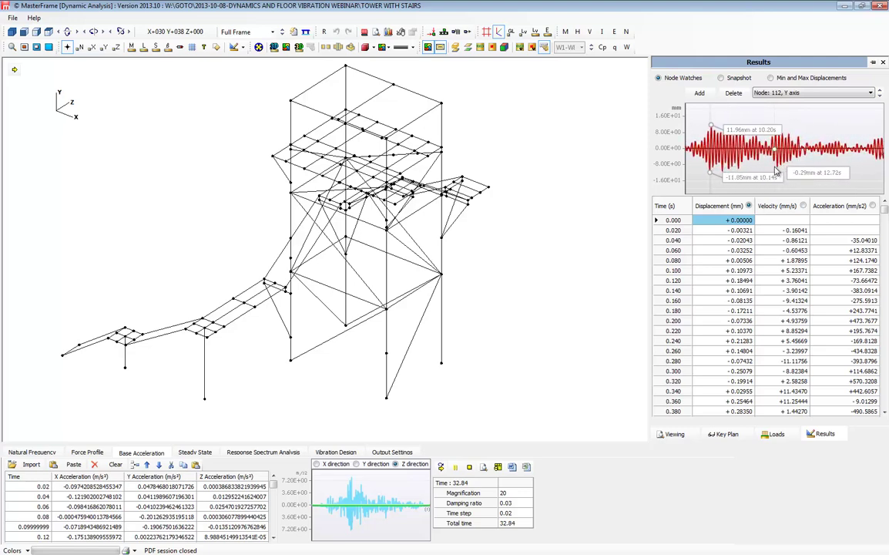
scroll(778, 170, "up", 2)
scroll(788, 164, "down", 5)
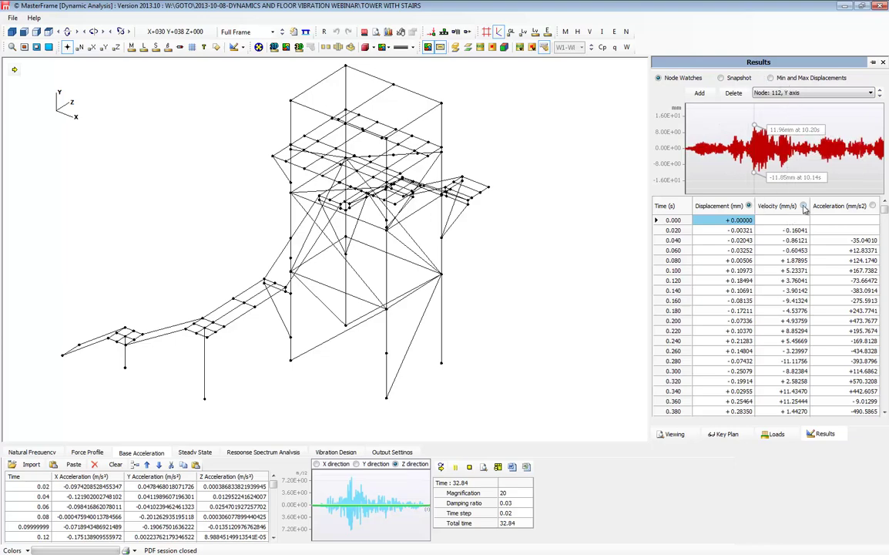
left_click(873, 206)
left_click_drag(886, 210, 709, 378)
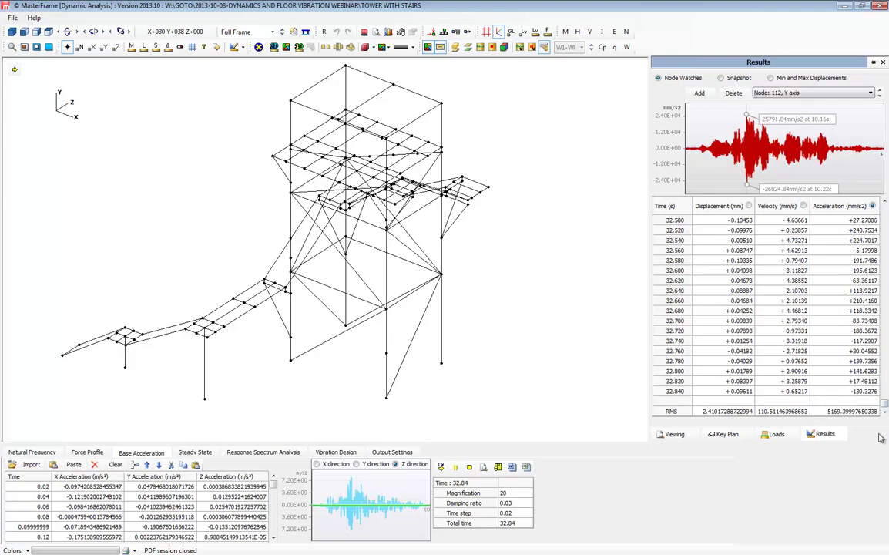
left_click_drag(884, 404, 879, 204)
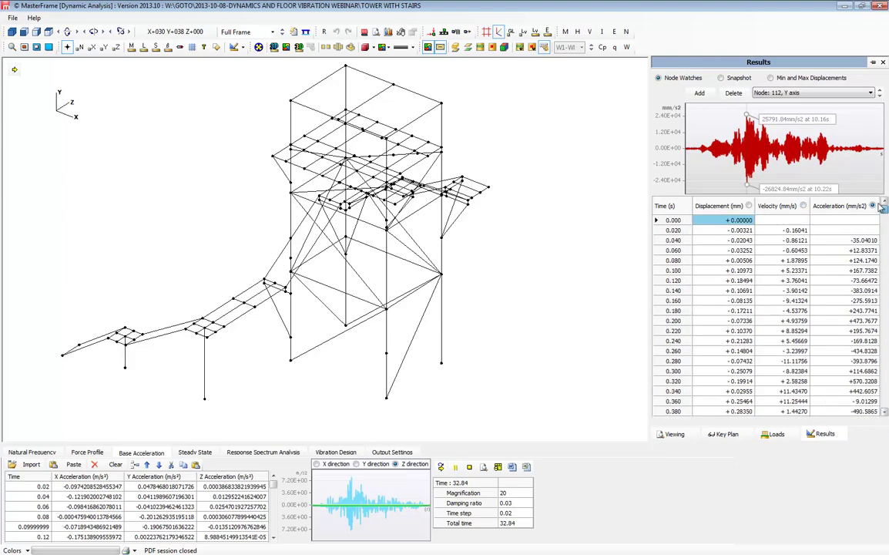
Show the snapshot results and check which snapshot times are available for the base acceleration analysis.
left_click(735, 78)
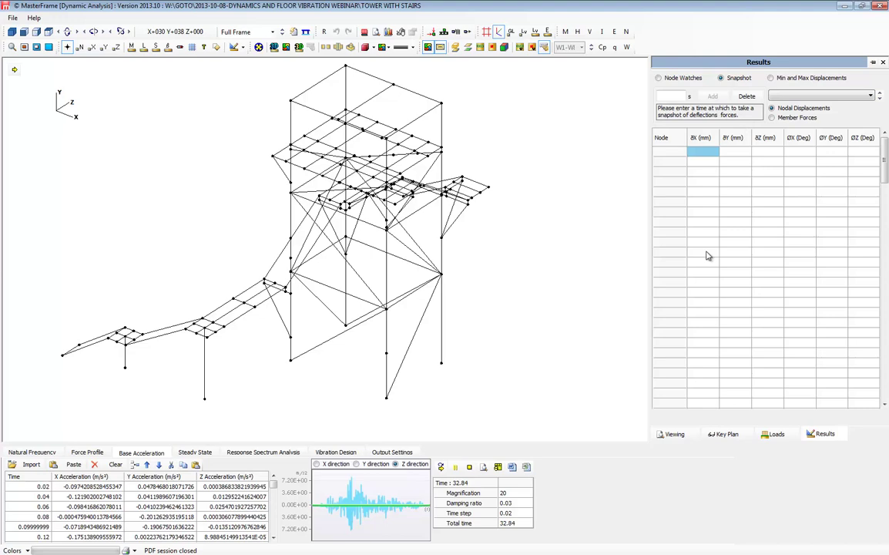
left_click(806, 96)
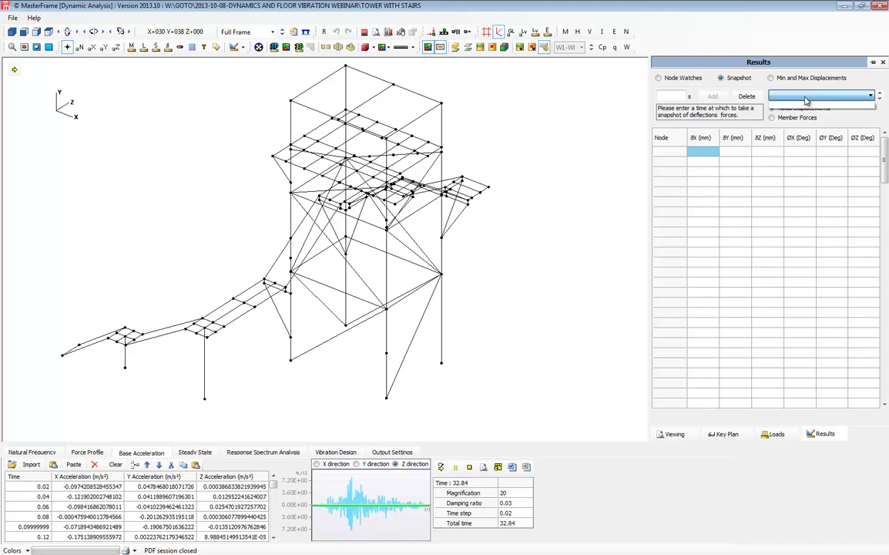
left_click(806, 96)
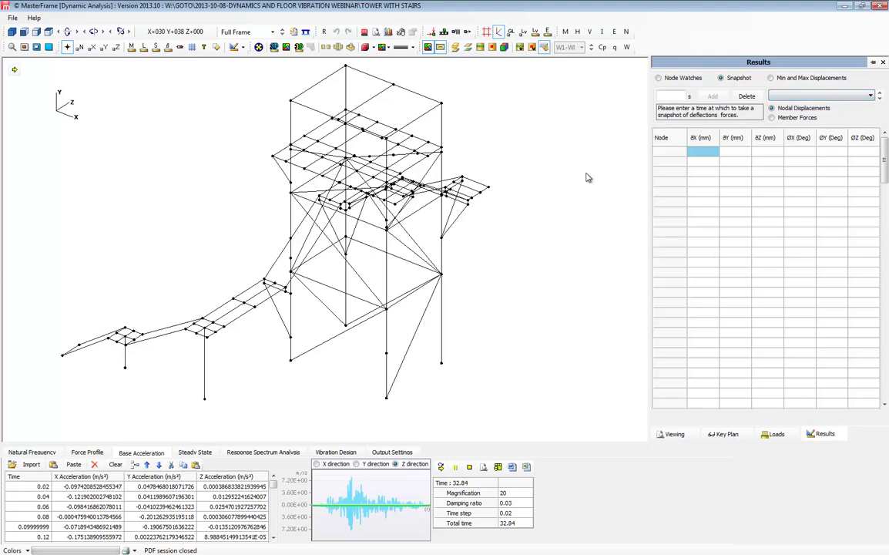
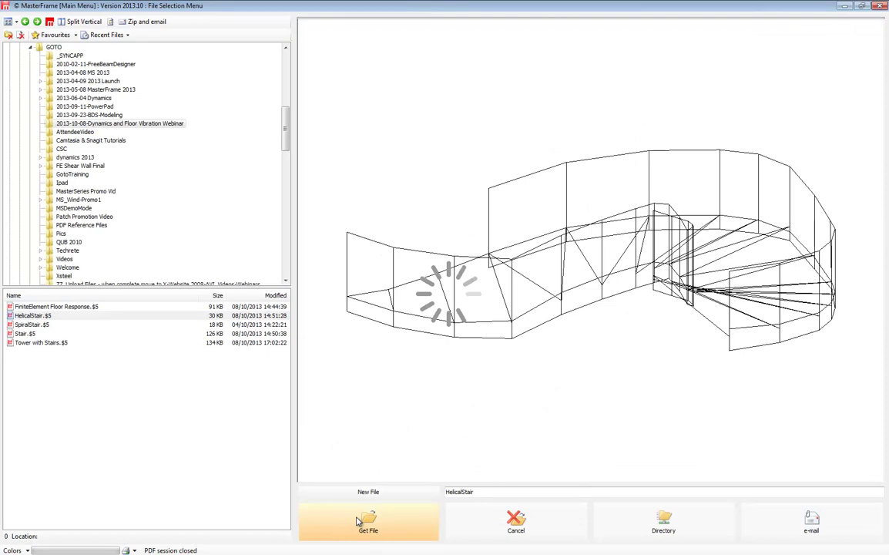
Inspect the HelicalStair model in 3D by displaying its nodes' X and Y coordinates in turn, and hide the labels.
middle_click_drag(223, 305, 337, 532)
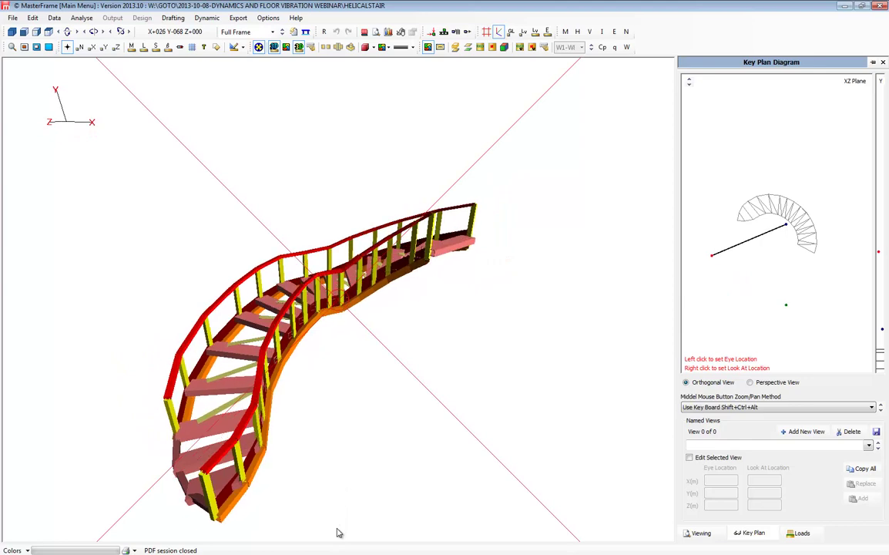
left_click(92, 47)
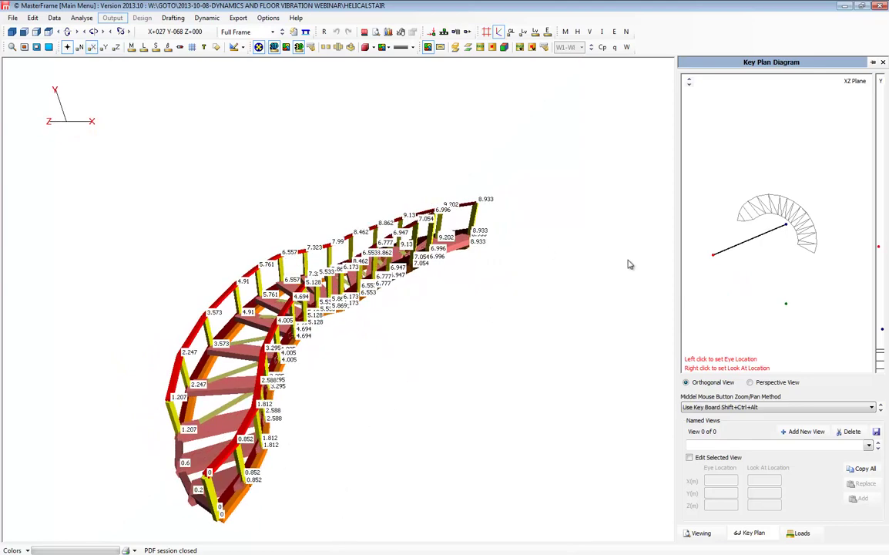
left_click(104, 47)
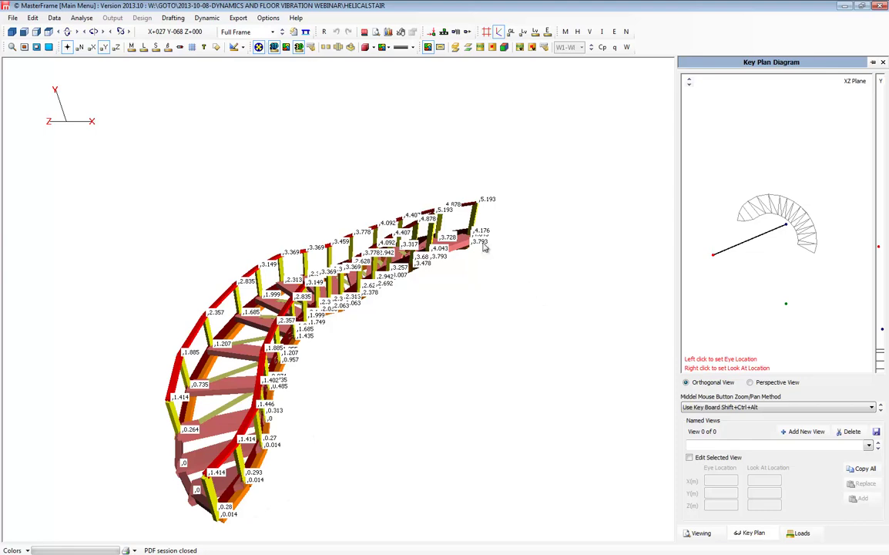
left_click(103, 47)
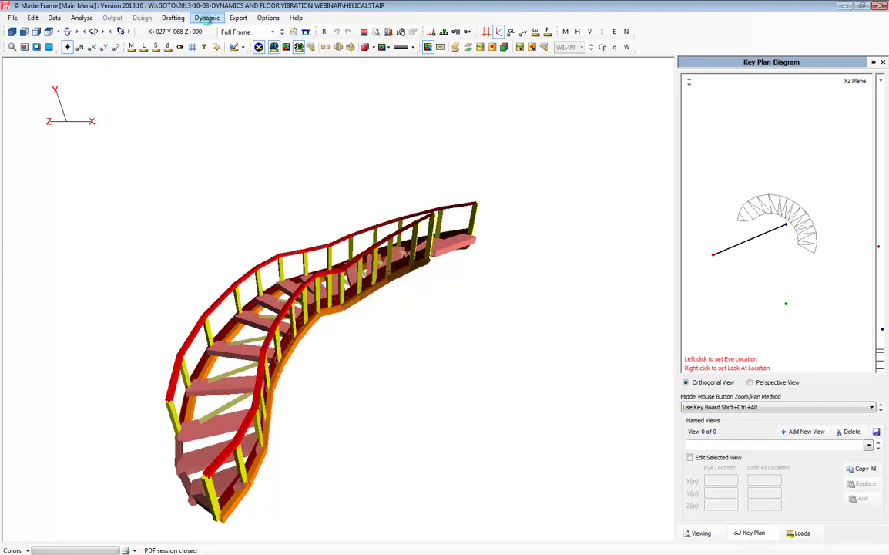
Open Dynamic Analysis for the helical stair, accept the existing mass load group factors, and run the 3D natural frequency analysis.
left_click(207, 21)
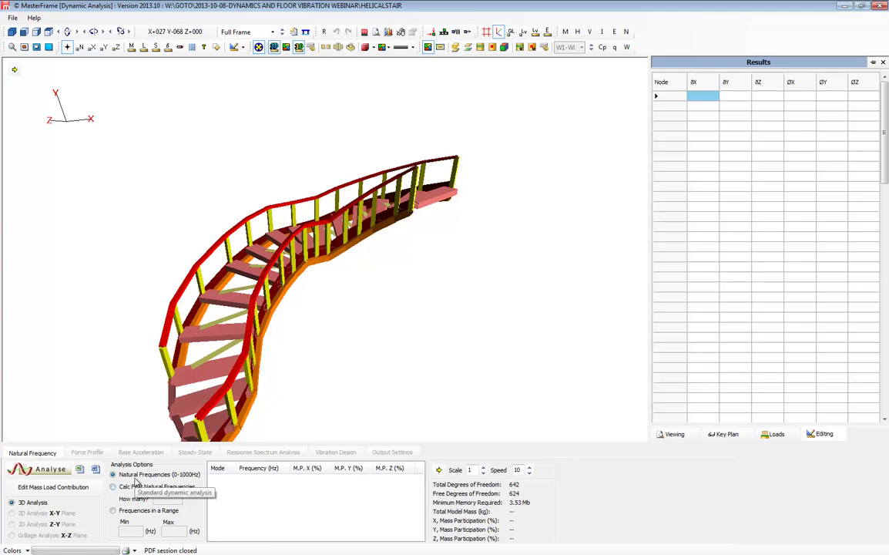
left_click(53, 486)
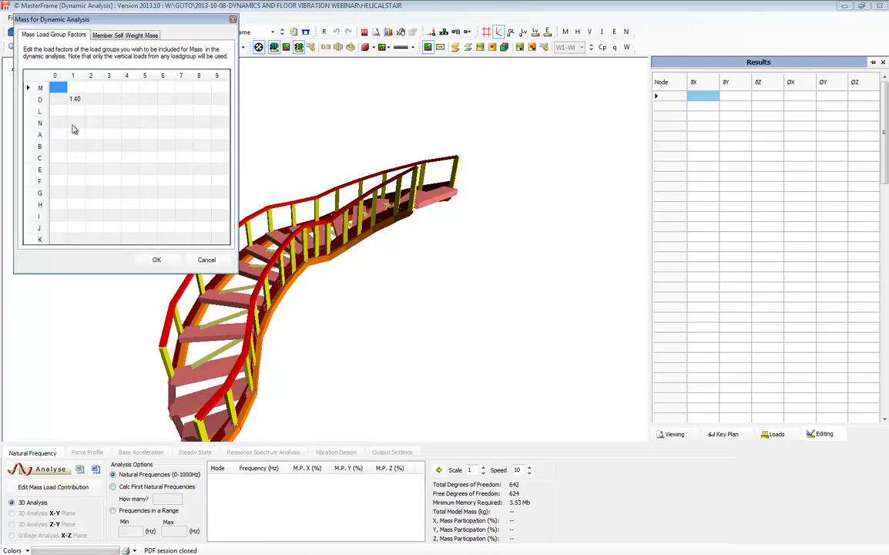
left_click(154, 259)
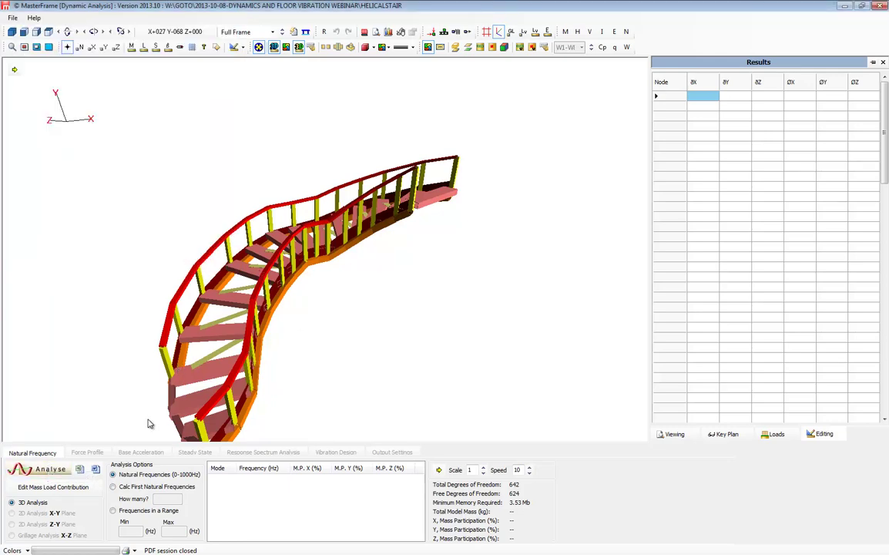
left_click(44, 472)
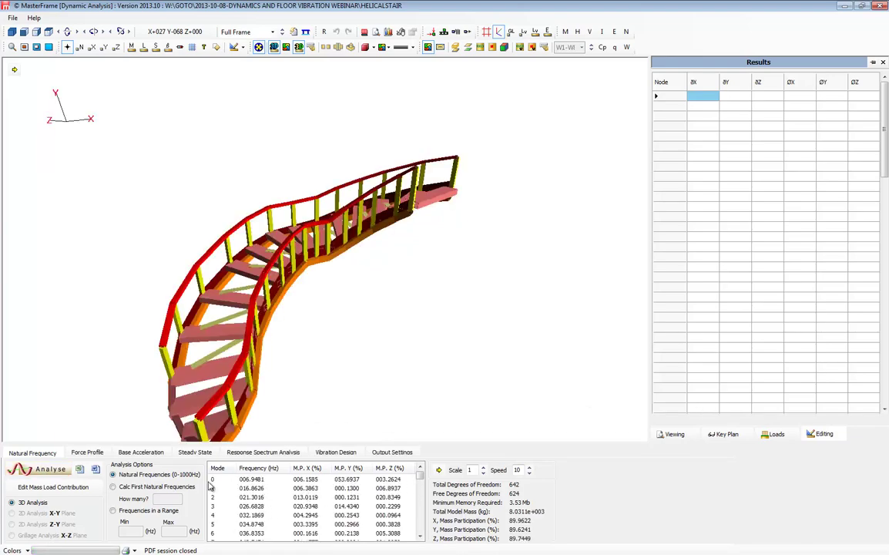
Display the helical stair's mode 0 shape and play its animation briefly.
left_click(248, 479)
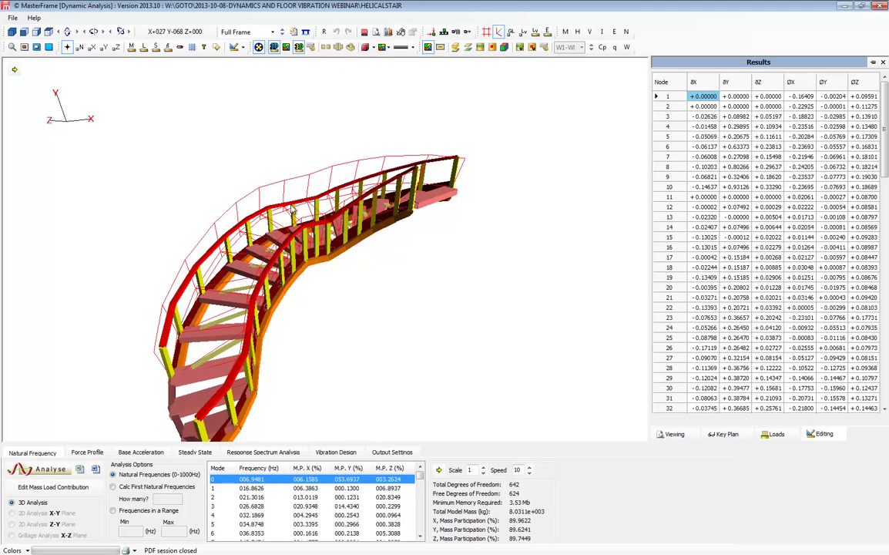
left_click(438, 472)
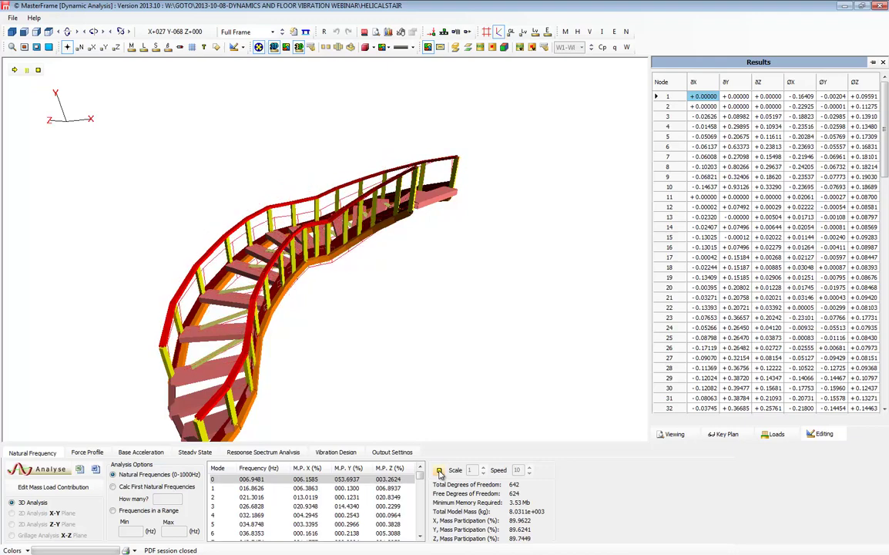
left_click(439, 472)
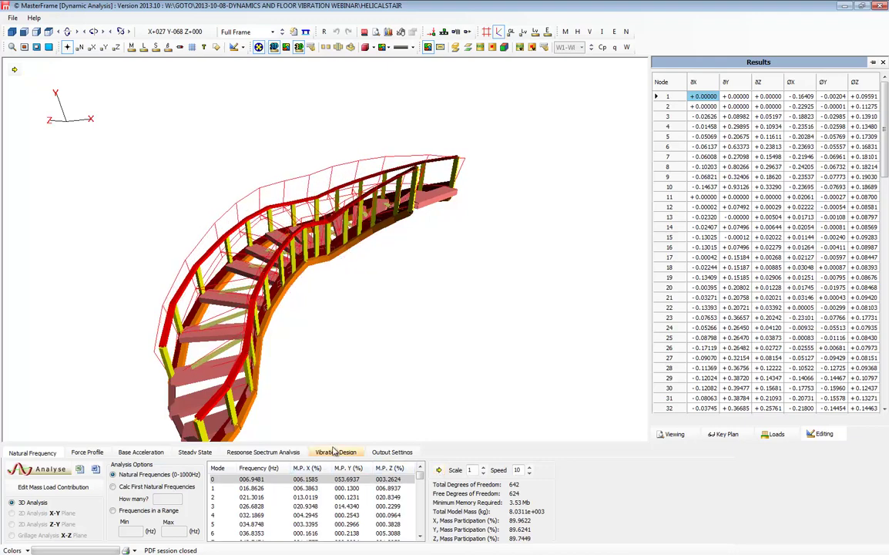
Open Vibration Design for the helical stair, add a vibration case, and set its SCI P354 weighting to General Spaces.
left_click(335, 453)
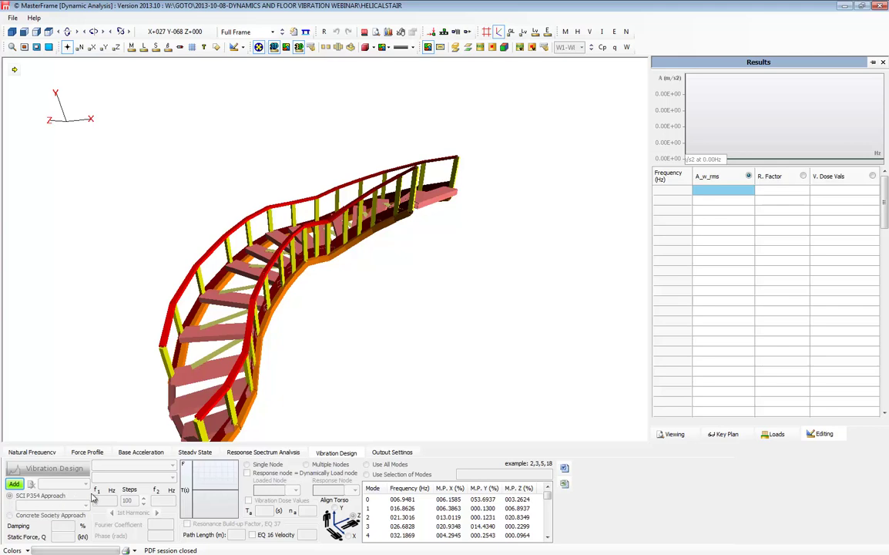
left_click(14, 483)
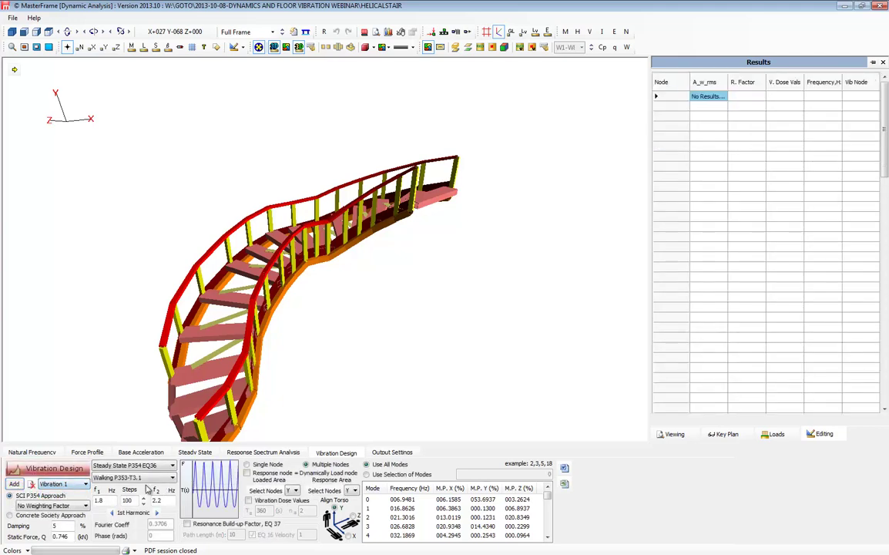
left_click(62, 503)
left_click(54, 516)
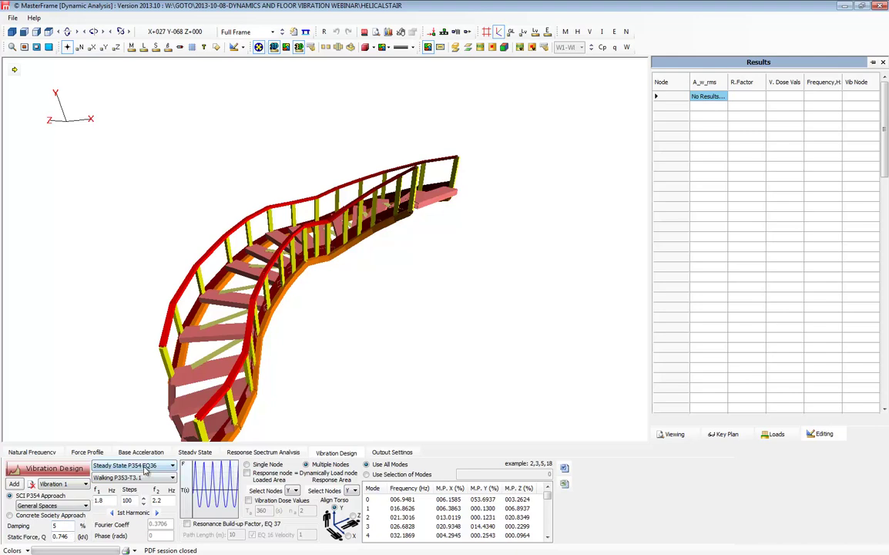
Keep Steady State P354 EQ36, choose the Staircase P353-T3.2 excitation, and set the frequency range from 1.2 to 4.5 Hz.
left_click(146, 470)
left_click(145, 469)
left_click(140, 480)
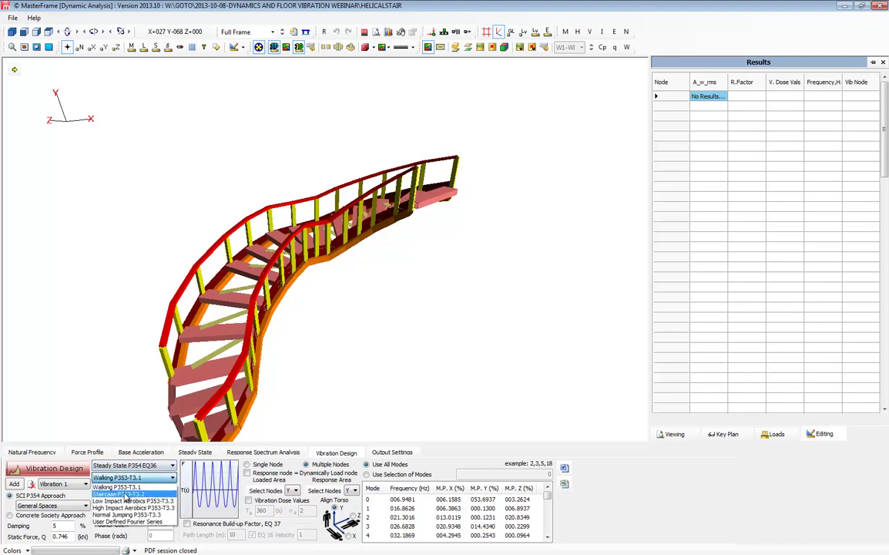
left_click(125, 495)
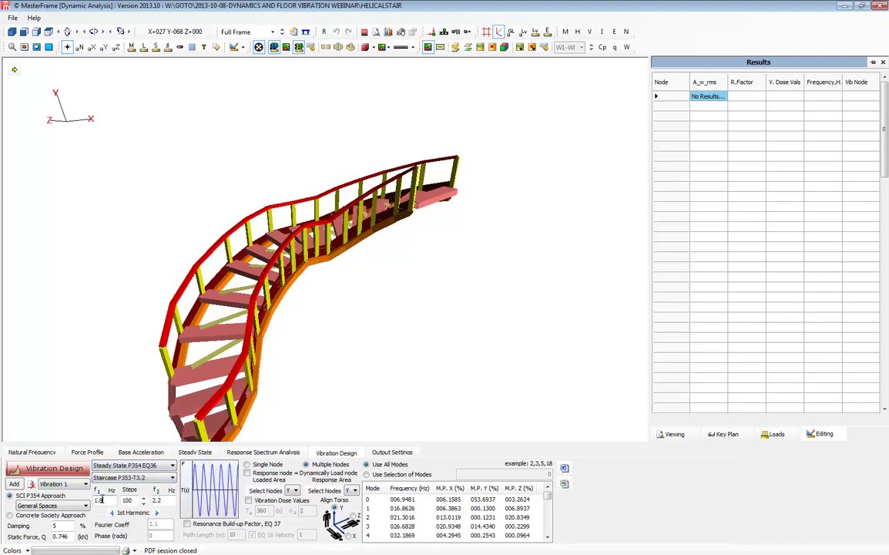
type("2")
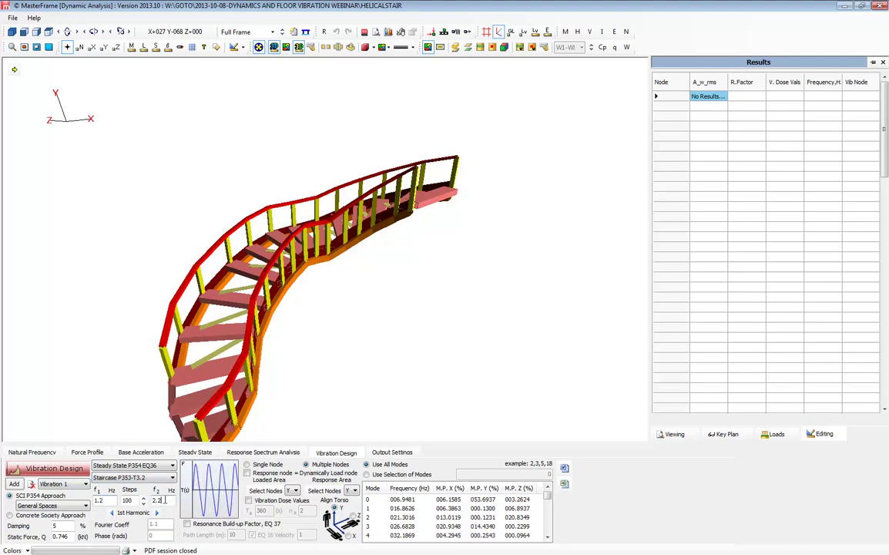
left_click_drag(164, 501, 146, 505)
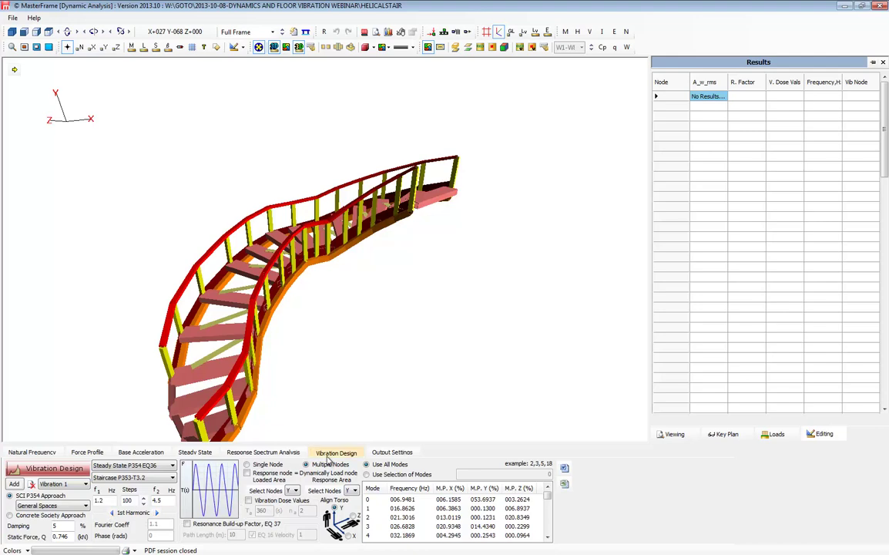
Make the response node equal to the dynamically loaded node and select the stair's nodes as the loaded area.
middle_click_drag(331, 288, 329, 299)
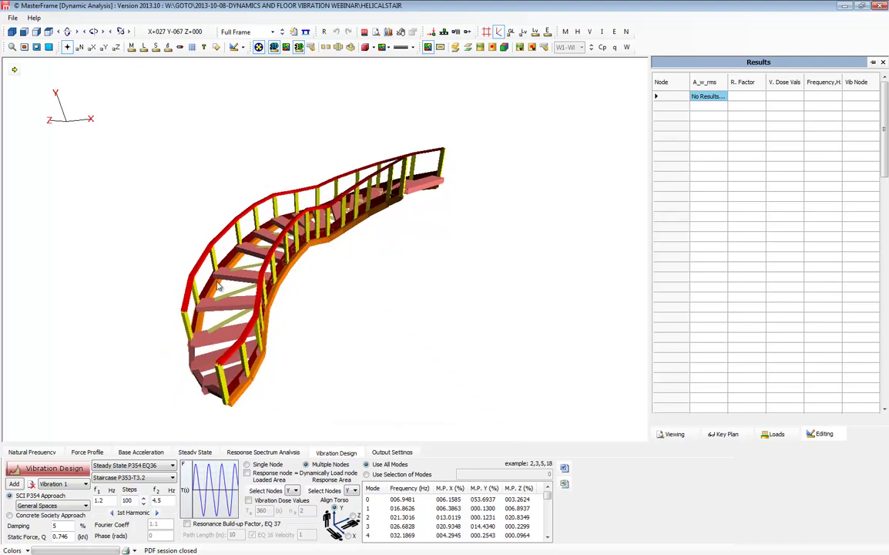
middle_click_drag(217, 282, 231, 270)
left_click(324, 34)
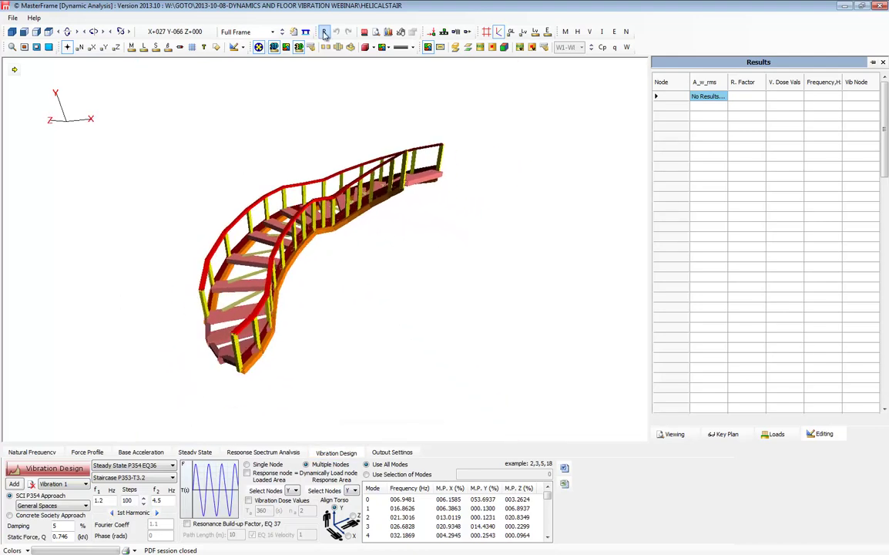
left_click(259, 475)
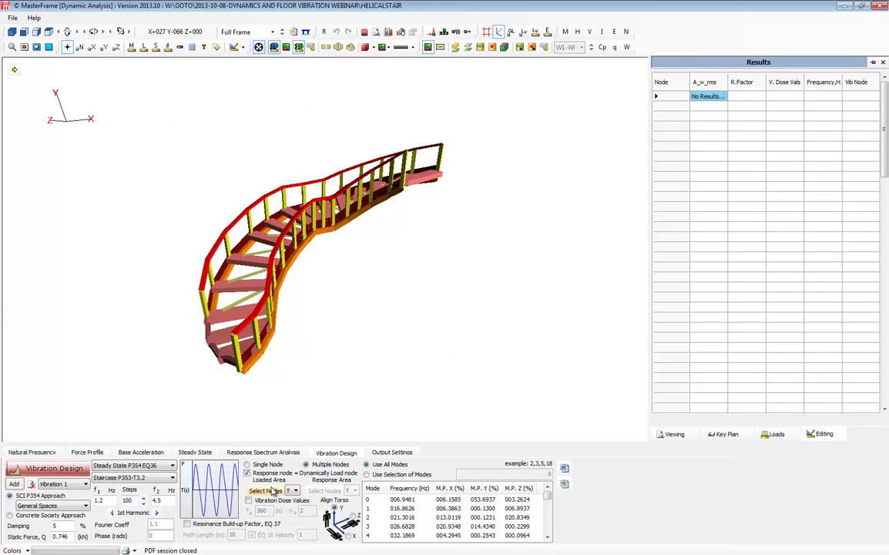
left_click(266, 490)
left_click_drag(232, 198, 462, 404)
left_click(676, 215)
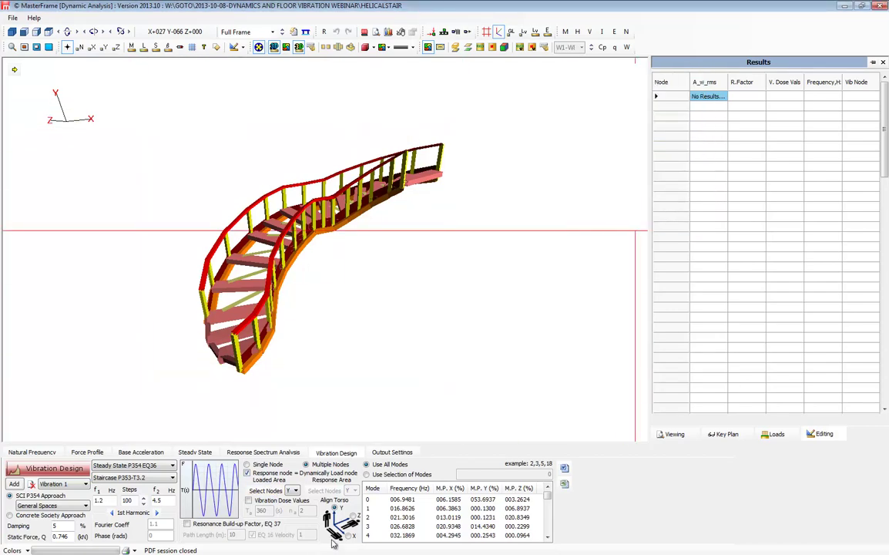
Switch to a selection of modes, sort them by Y mass participation, and enter modes 0,3,15,22,9.
left_click(397, 478)
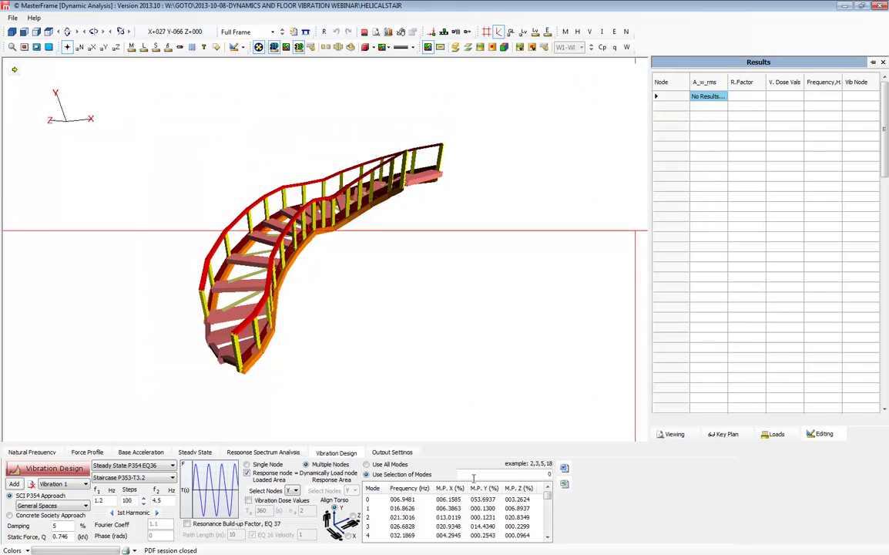
left_click(483, 488)
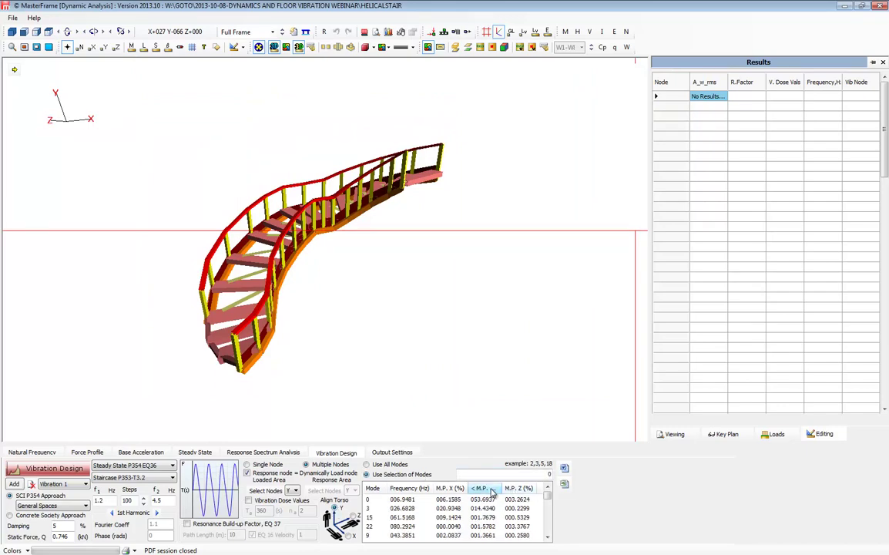
left_click(491, 489)
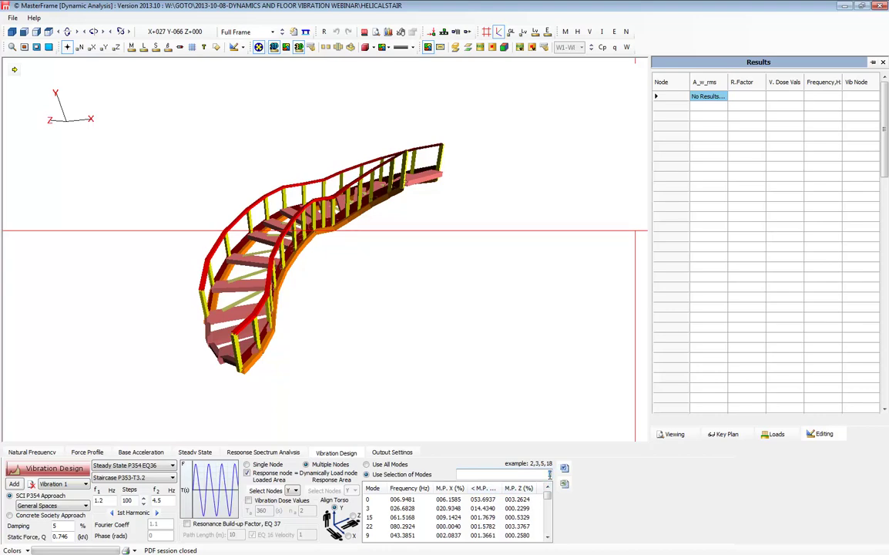
type("0,3,15")
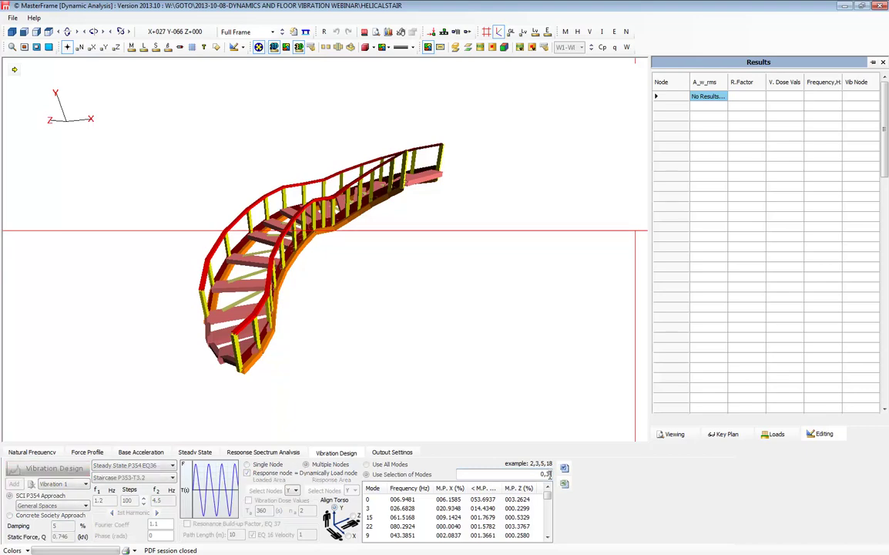
type(",22")
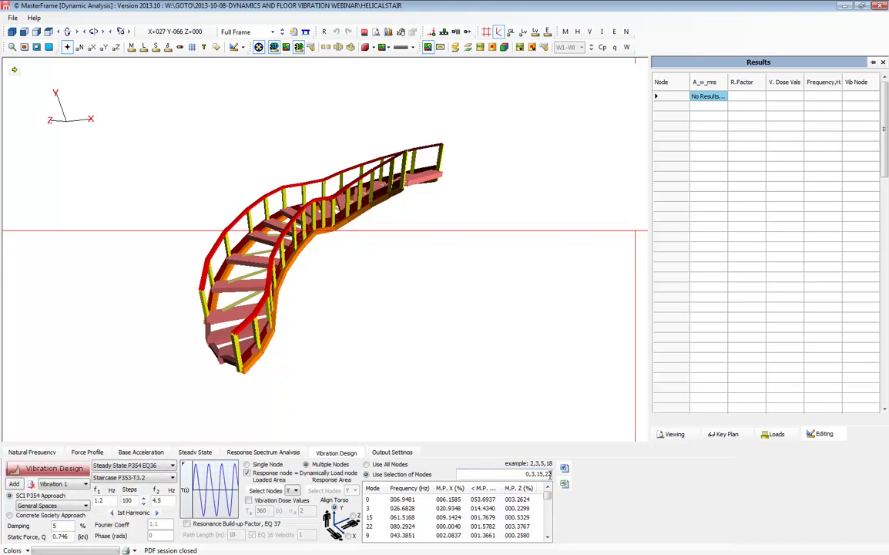
type(",9")
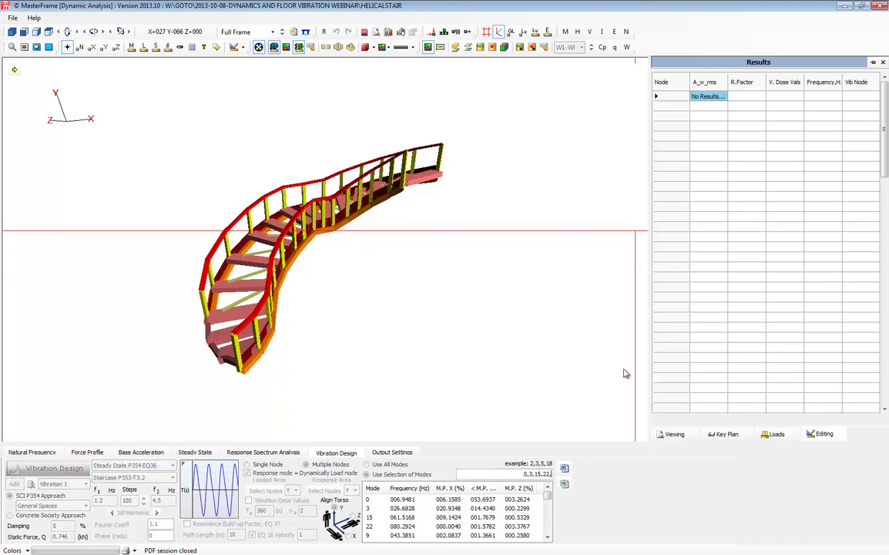
Add modes 31,26,17,24,30 to the mode selection and run the vibration design.
left_click(548, 537)
left_click(548, 537)
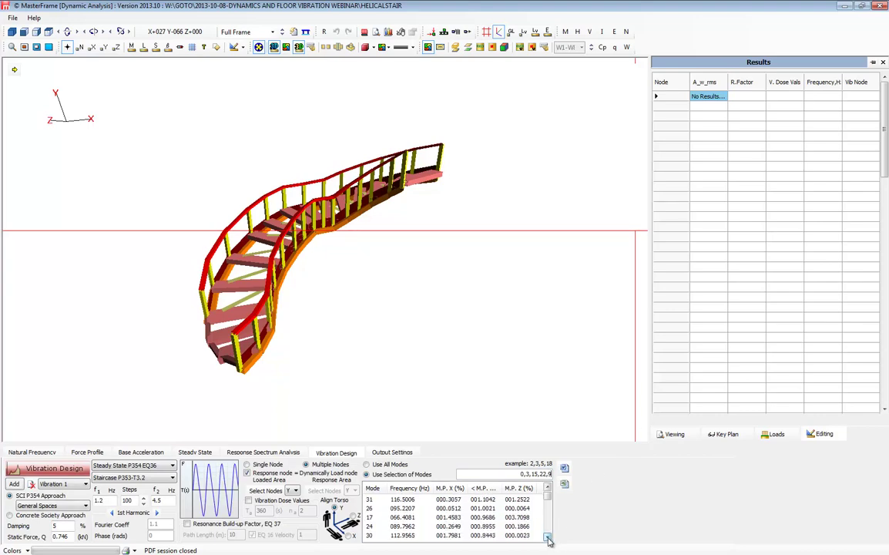
type(",31,26,")
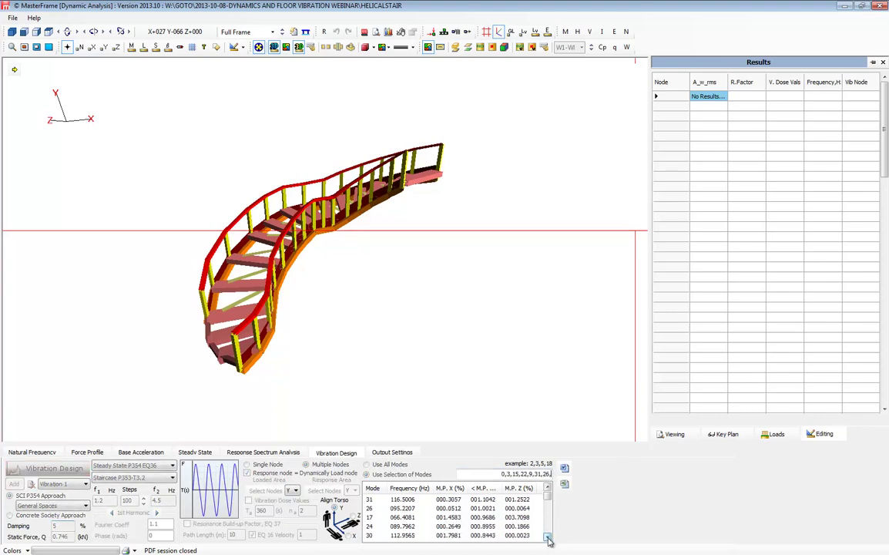
type("17,24,30")
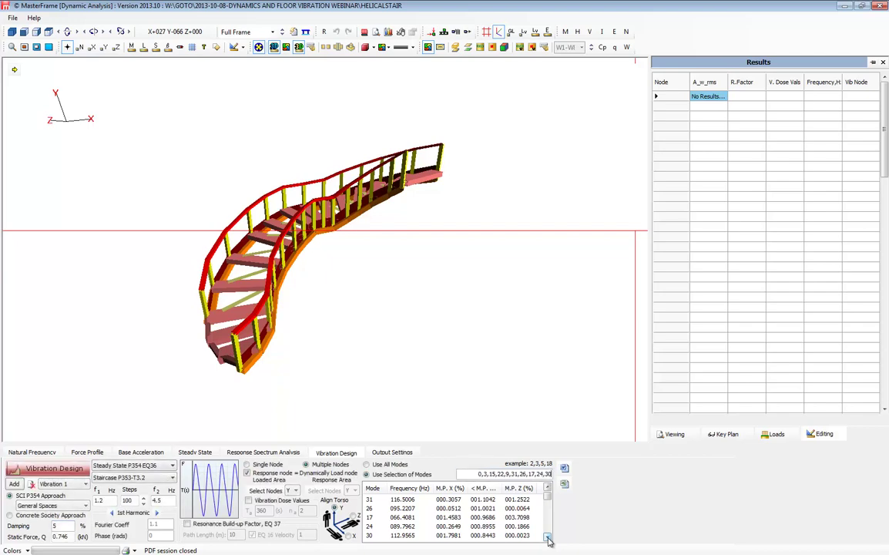
left_click(55, 469)
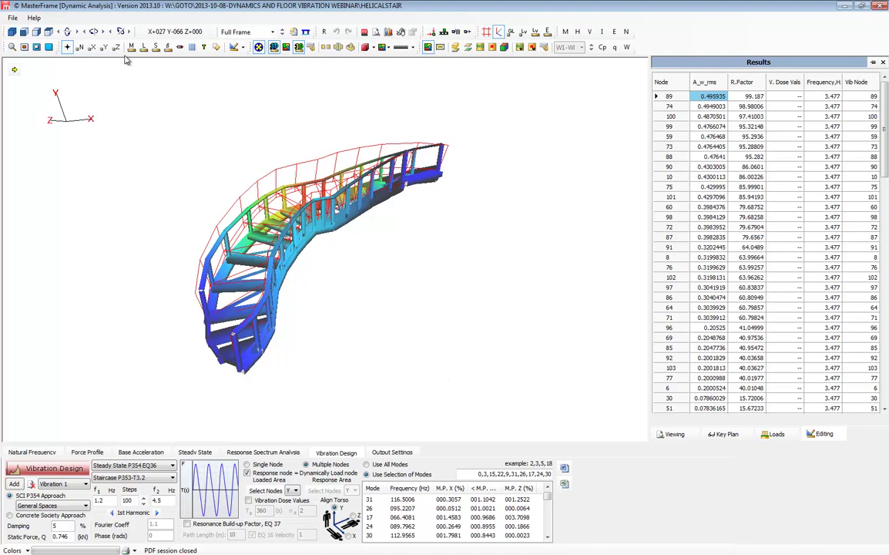
Examine the stair's vibration response contours in plan and 3D, and locate the node with the highest response factor.
left_click(48, 31)
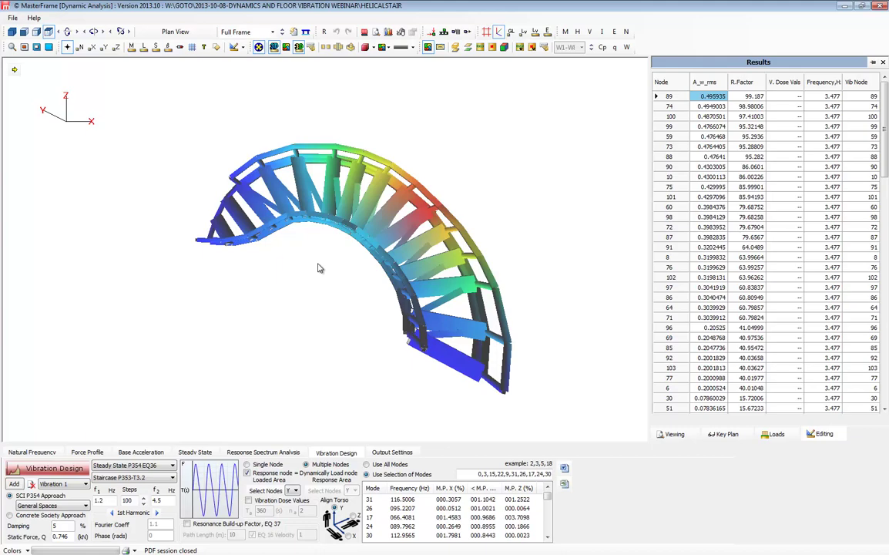
left_click(12, 32)
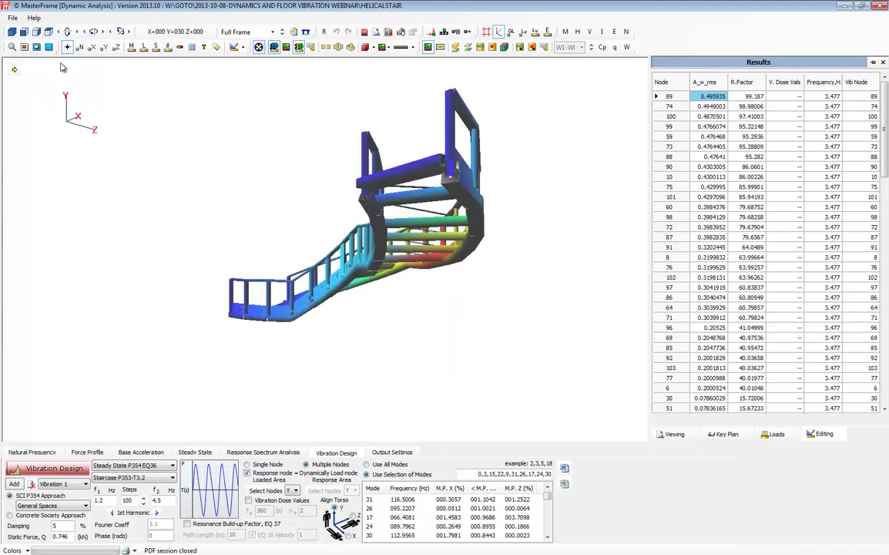
middle_click_drag(129, 194, 295, 223)
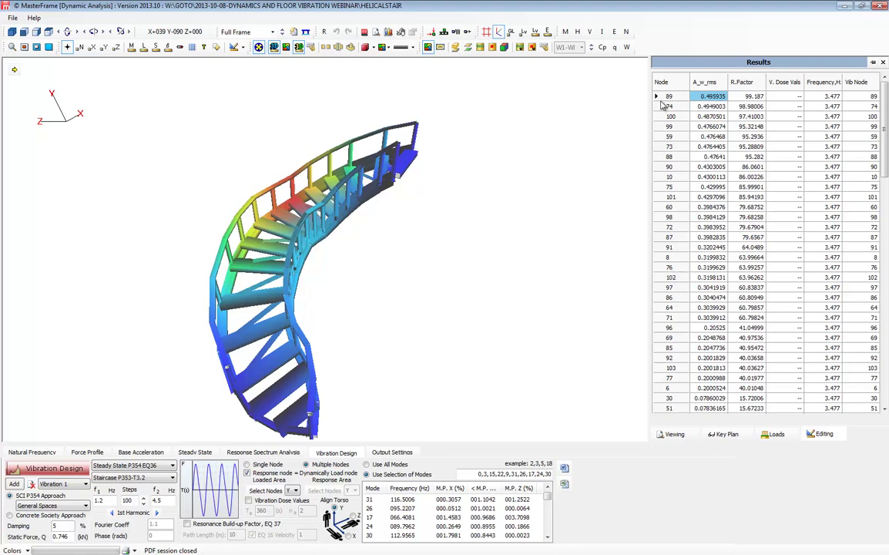
left_click(760, 96)
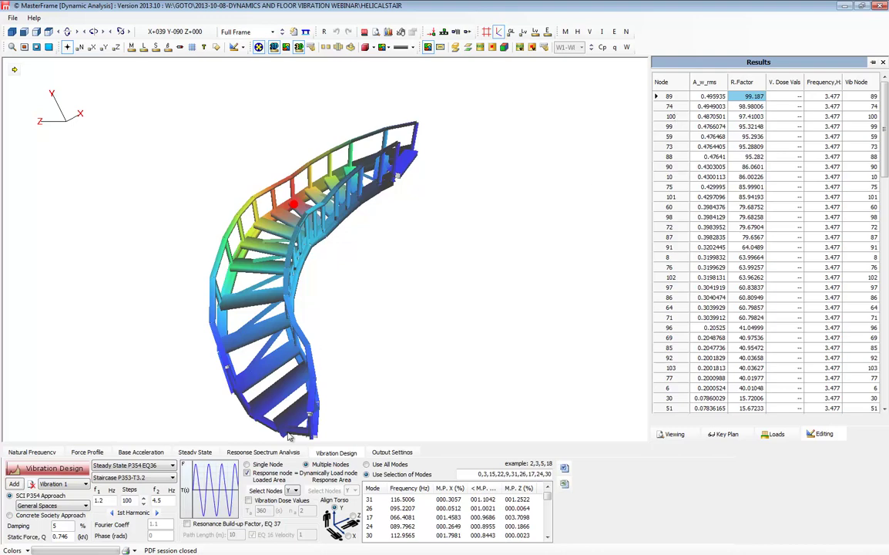
Run the vibration design for single loaded node 89 and plot its R. Factor against frequency.
left_click(261, 466)
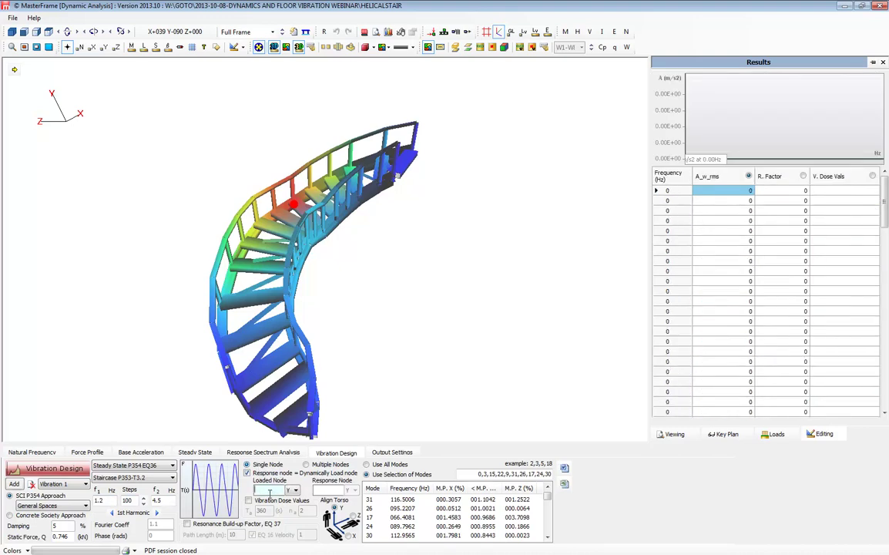
left_click(53, 468)
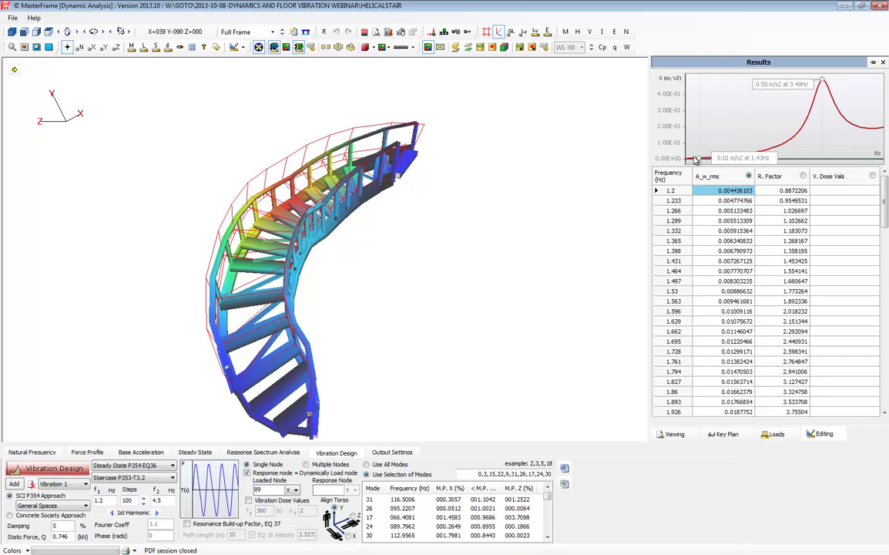
mouse_move(737, 159)
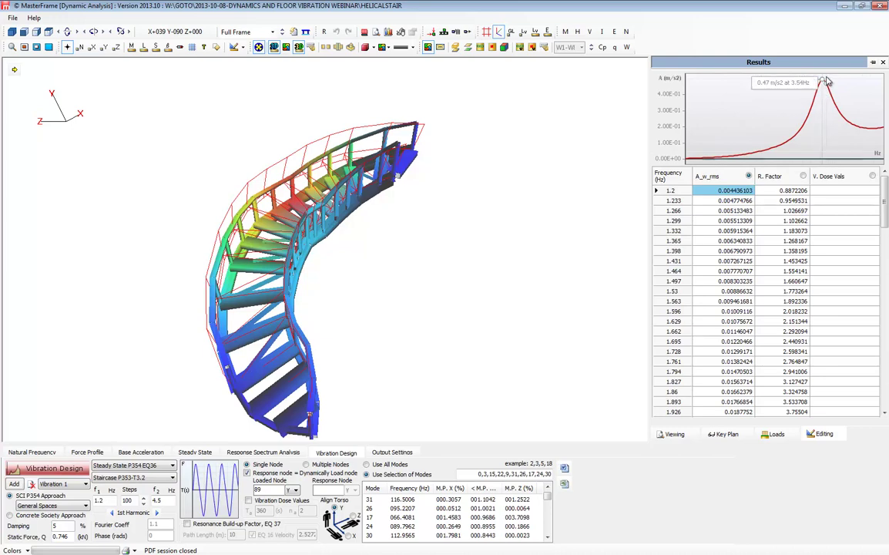
left_click(803, 177)
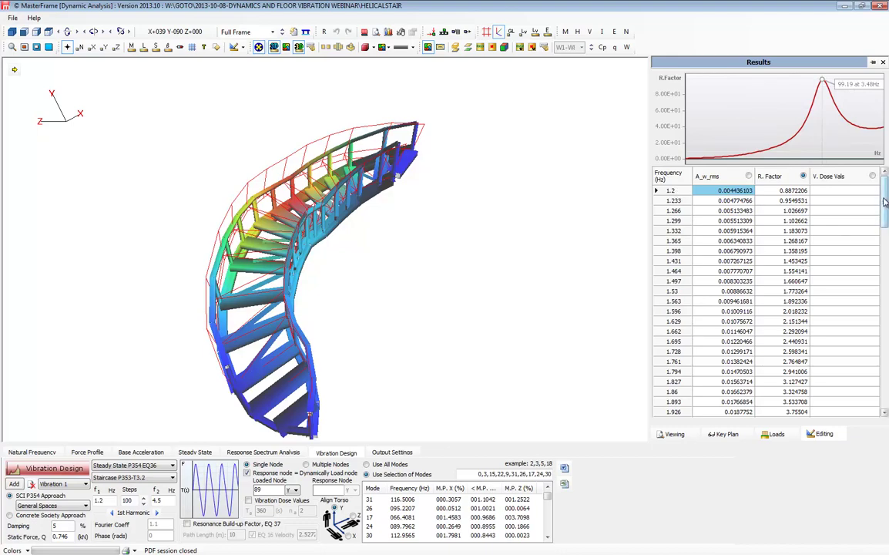
mouse_move(884, 207)
left_mouse_down()
mouse_move(870, 403)
mouse_move(877, 195)
left_mouse_up()
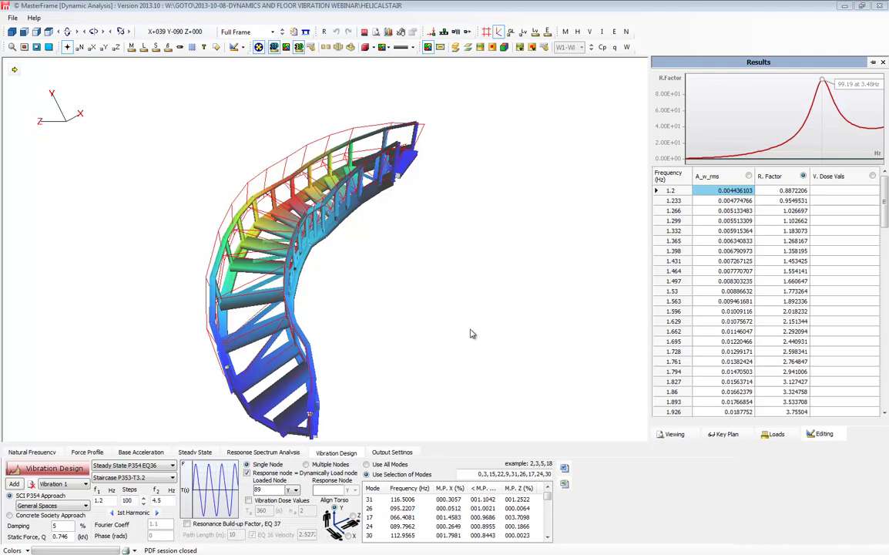
Exit Dynamic Analysis to the main menu, saving the changes to the dynamic data.
middle_click_drag(472, 335, 16, 328)
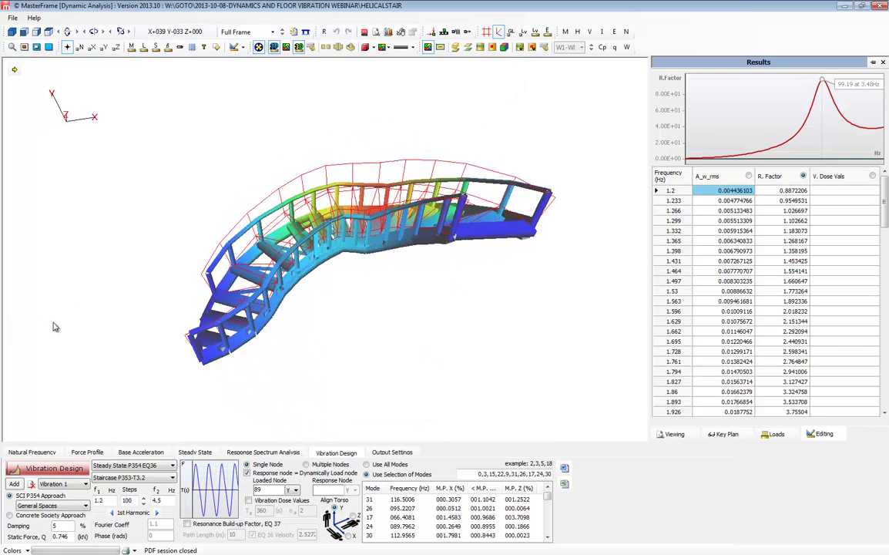
left_click(12, 18)
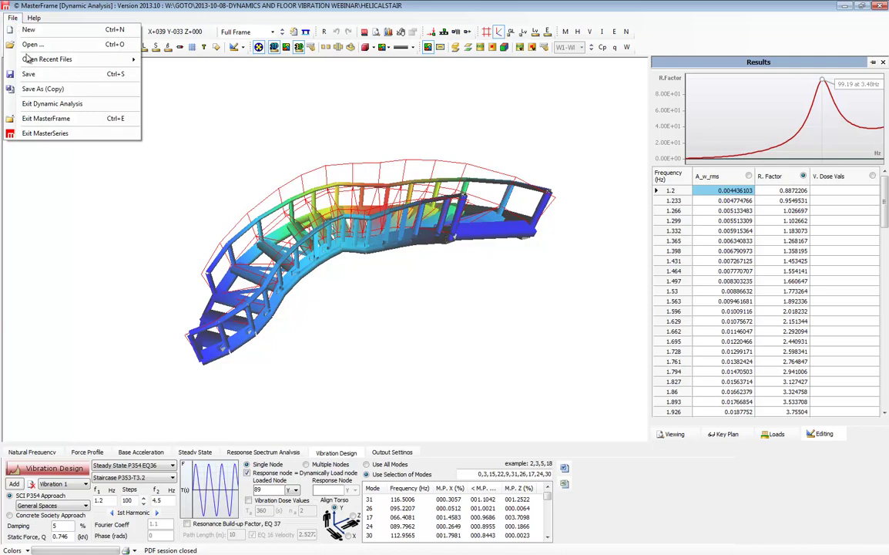
left_click(40, 104)
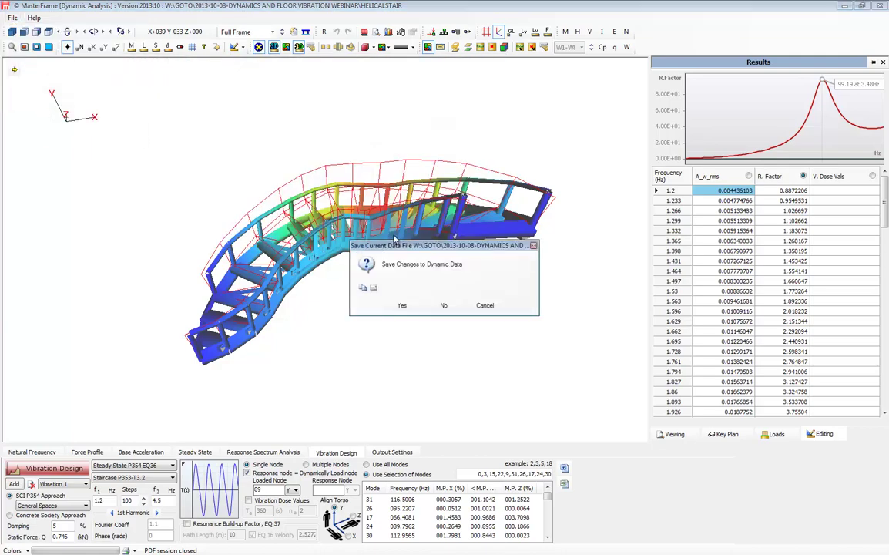
left_click(405, 305)
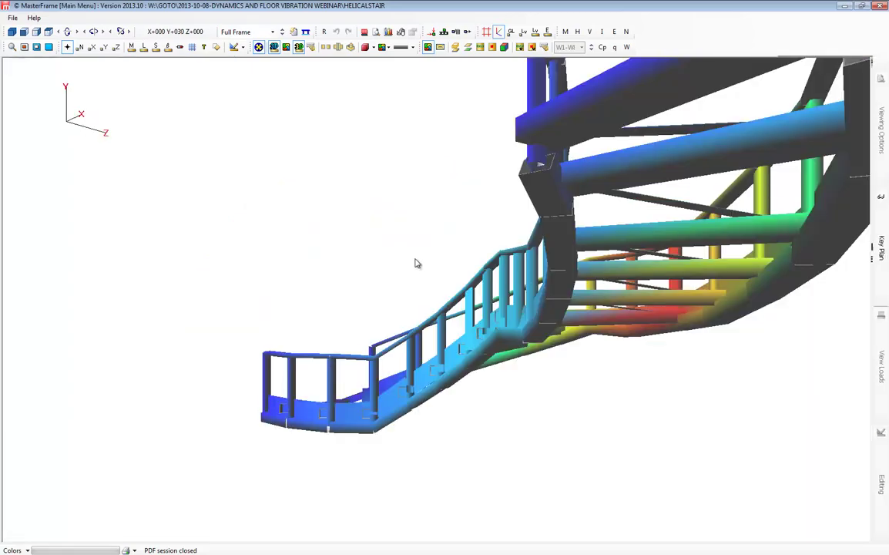
middle_click_drag(634, 302, 746, 283)
middle_click_drag(468, 240, 389, 369)
scroll(389, 369, "up", 2)
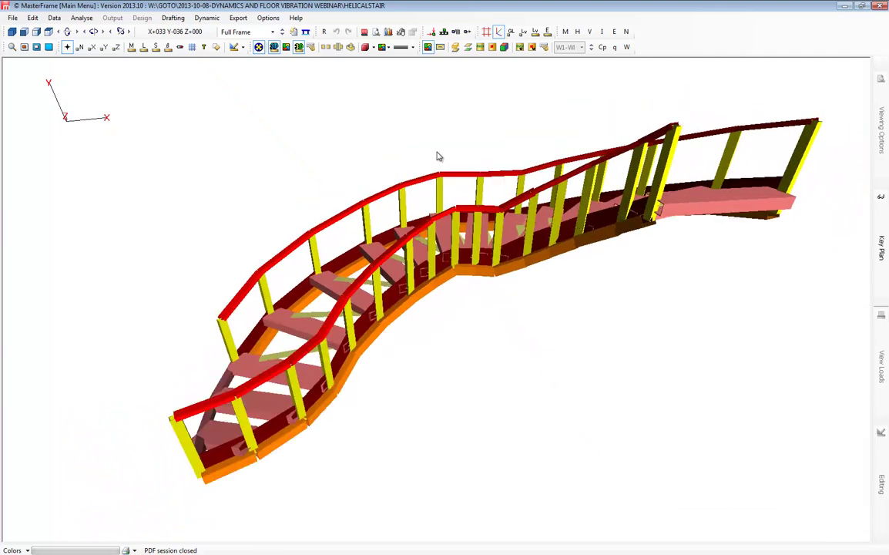
Open the FiniteElement Floor Response model file.
left_click(13, 18)
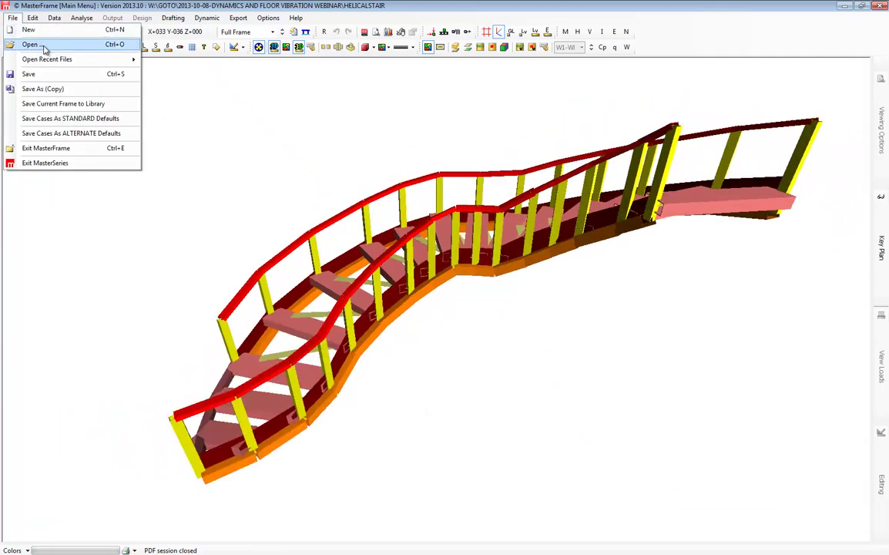
left_click(44, 46)
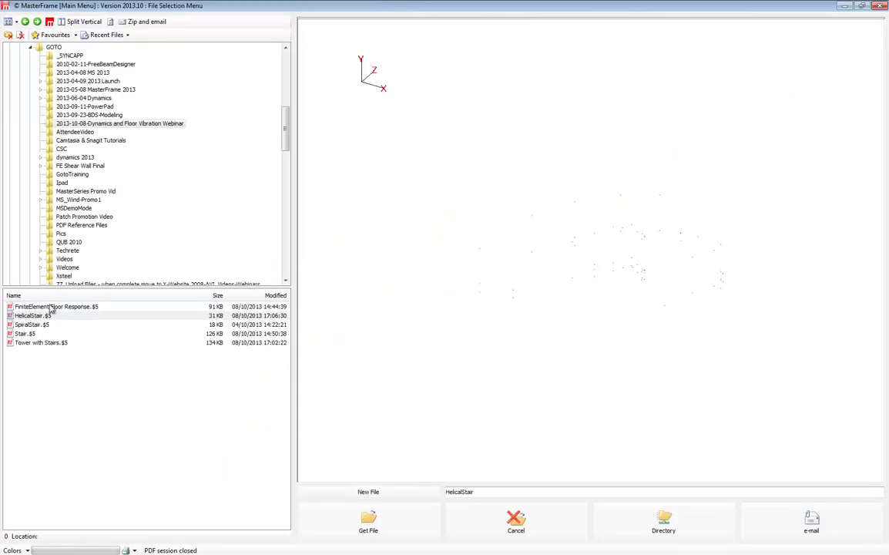
left_click(44, 307)
left_click(359, 509)
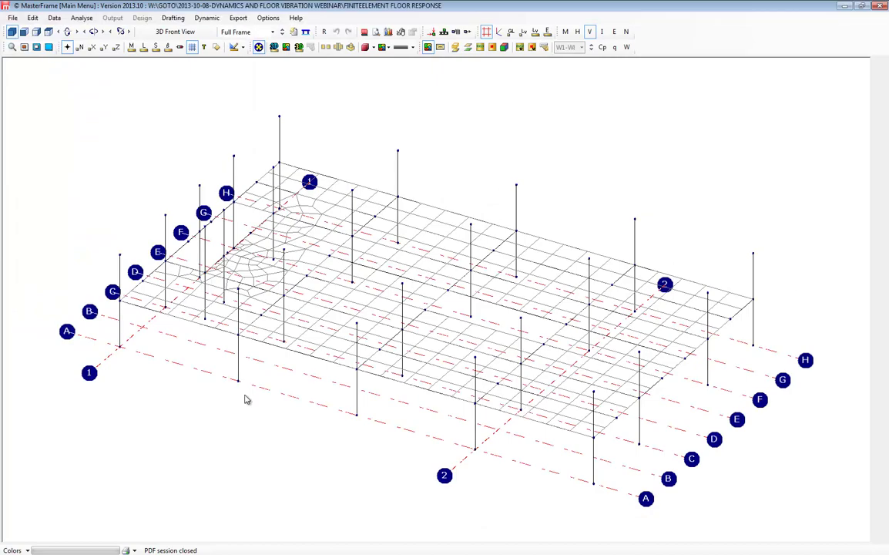
Display the floor model with solid rendered members and slab, and view it in 3D from several angles.
middle_click_drag(579, 307, 362, 297)
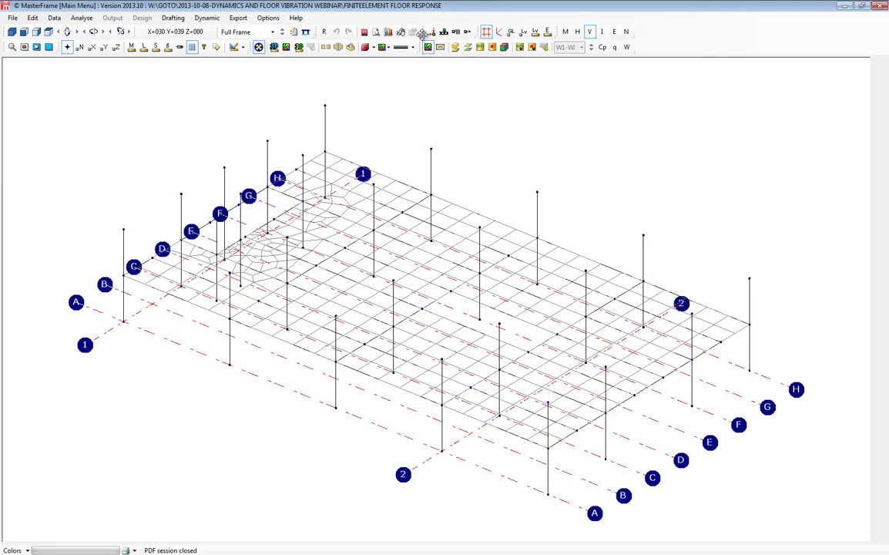
left_click(275, 53)
middle_click_drag(367, 334, 628, 282)
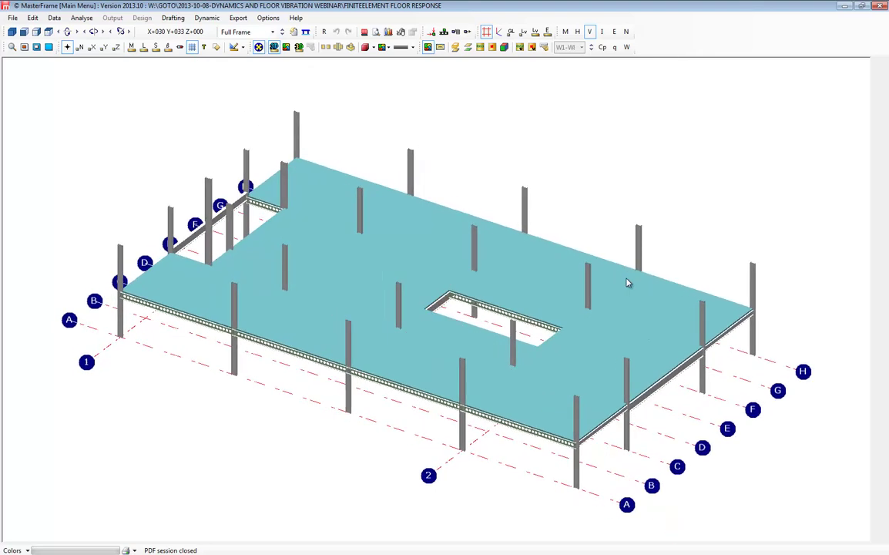
middle_click_drag(376, 332, 572, 342)
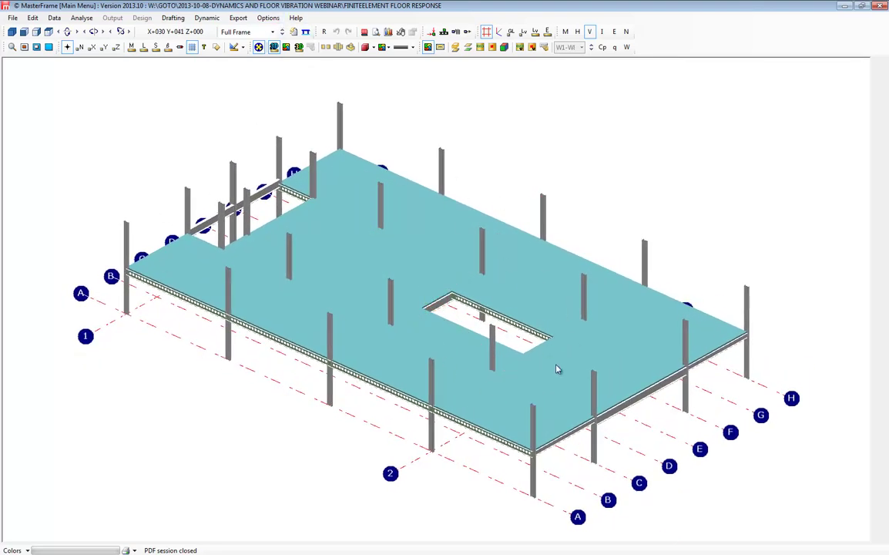
middle_click_drag(554, 437, 467, 173)
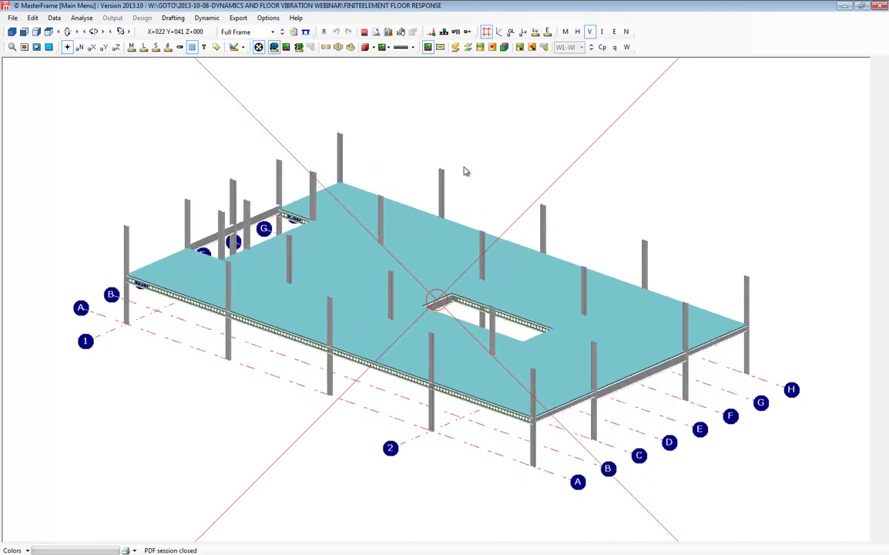
Examine the edge beams, slab edge and columns at the floor's corner near gridline A from close up.
scroll(557, 422, "up", 5)
scroll(556, 422, "up", 3)
scroll(446, 270, "up", 5)
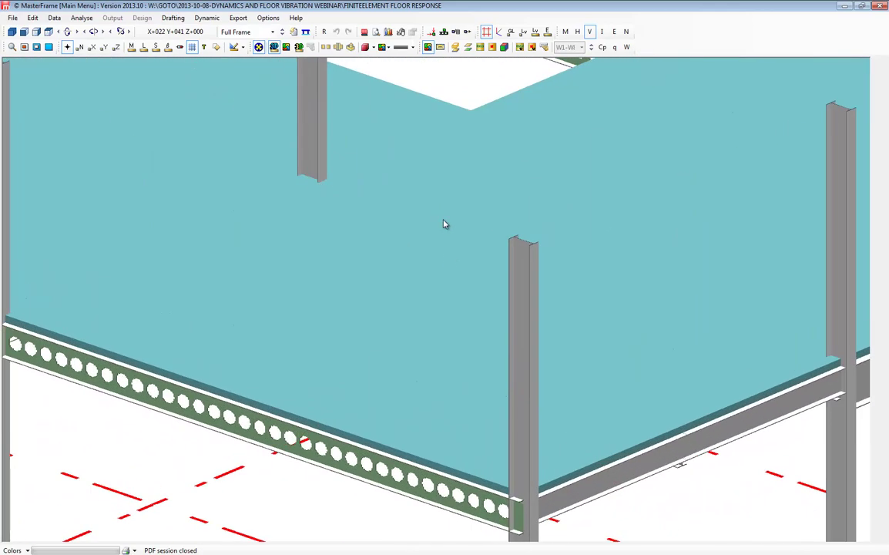
scroll(447, 225, "down", 3)
middle_click_drag(450, 237, 453, 173)
scroll(462, 200, "down", 1)
scroll(564, 318, "up", 2)
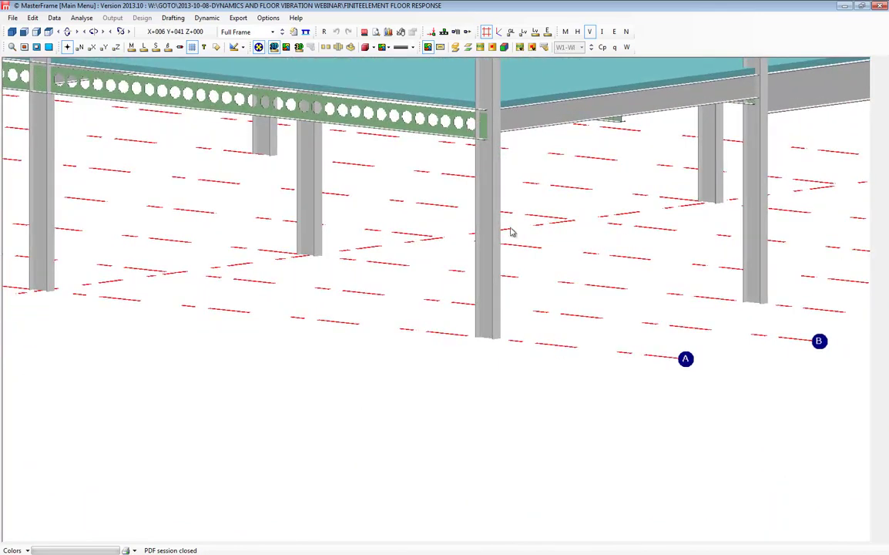
middle_click_drag(445, 363, 456, 447)
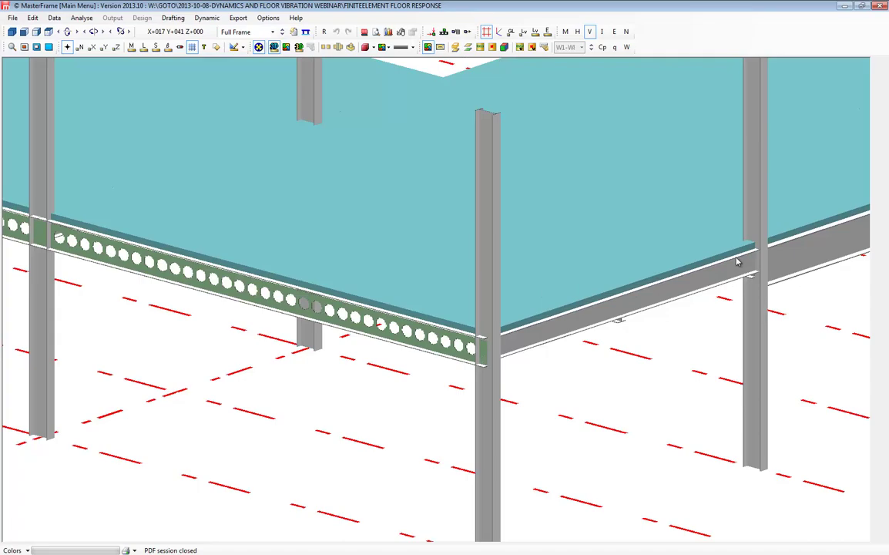
Inspect the cellular beams on the floor's underside, and return to an overall 3D view from above.
middle_click_drag(441, 258, 428, 120)
scroll(442, 427, "down", 8)
scroll(445, 426, "down", 3)
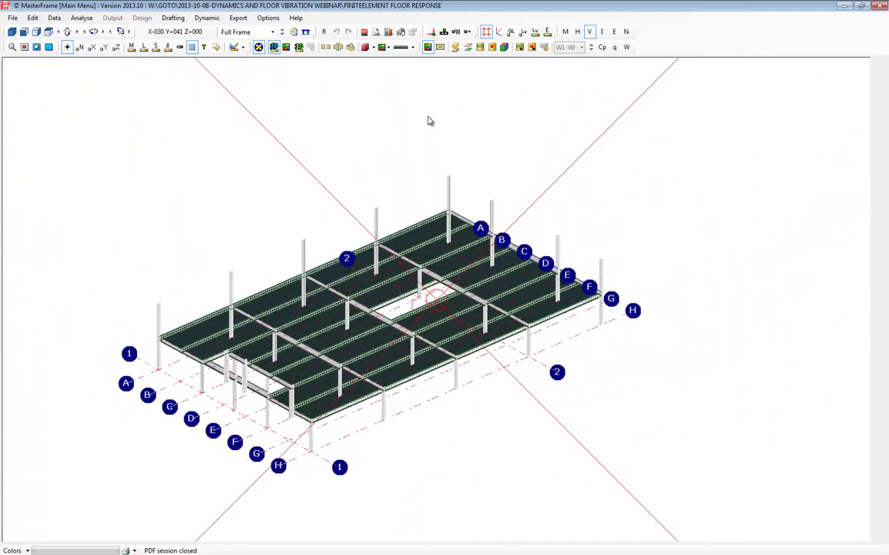
scroll(483, 239, "up", 12)
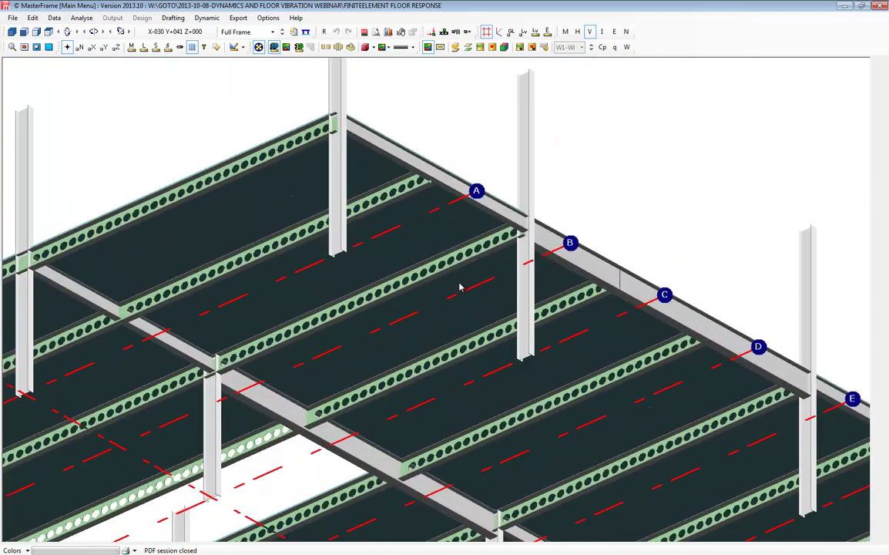
middle_click_drag(459, 287, 443, 401)
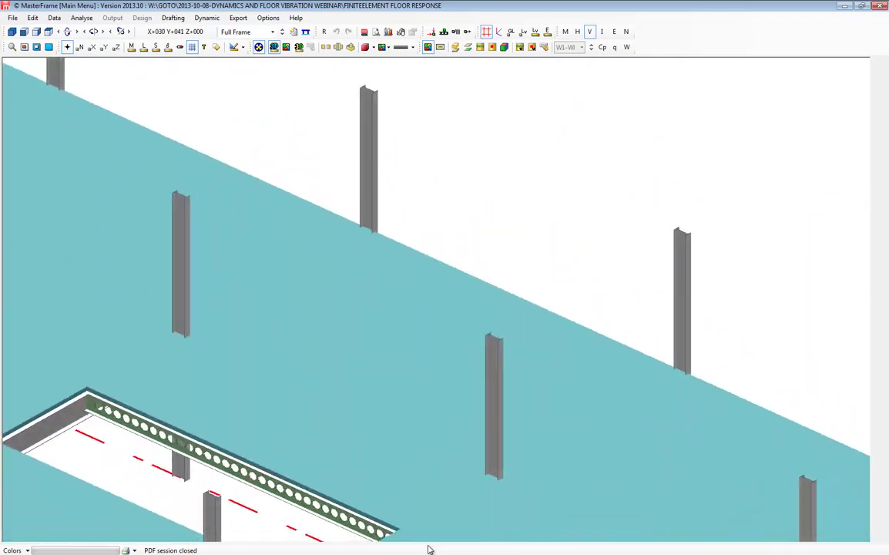
scroll(445, 387, "down", 6)
scroll(336, 219, "down", 3)
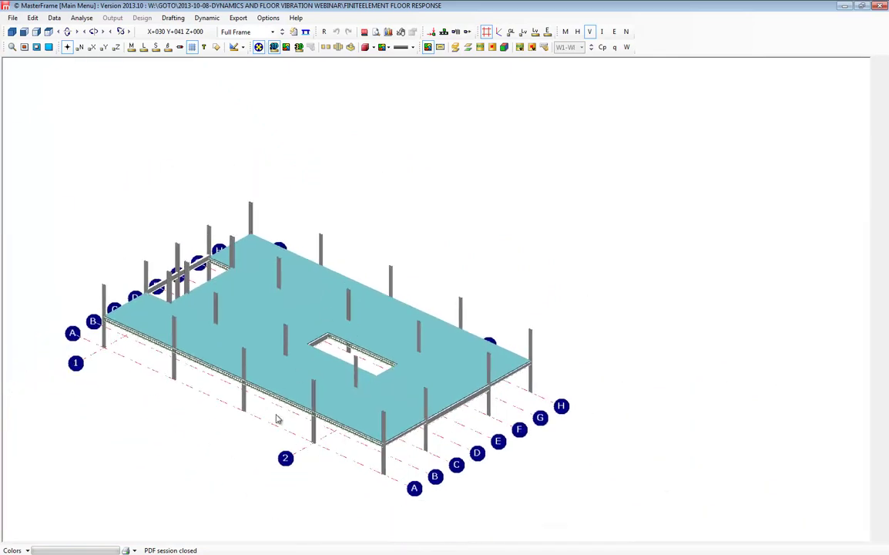
scroll(272, 448, "up", 3)
middle_click_drag(501, 285, 740, 271)
scroll(779, 268, "down", 3)
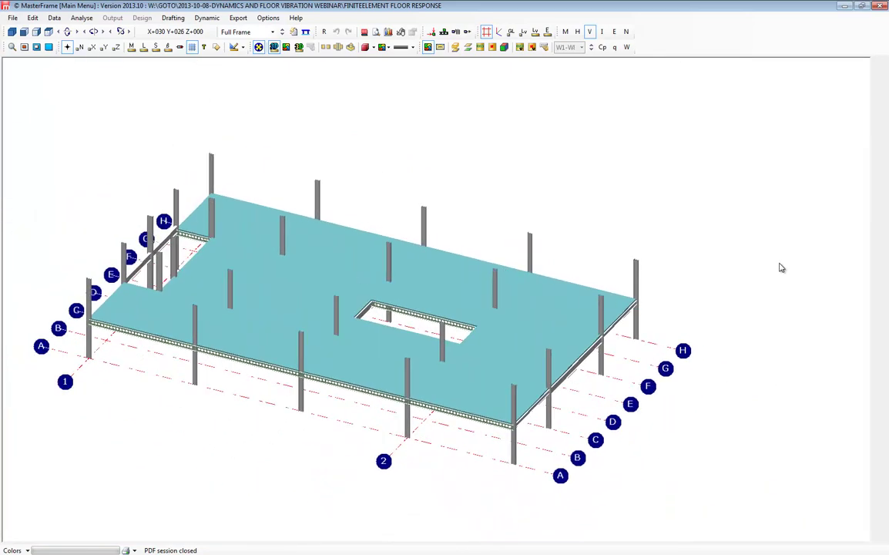
scroll(568, 296, "up", 2)
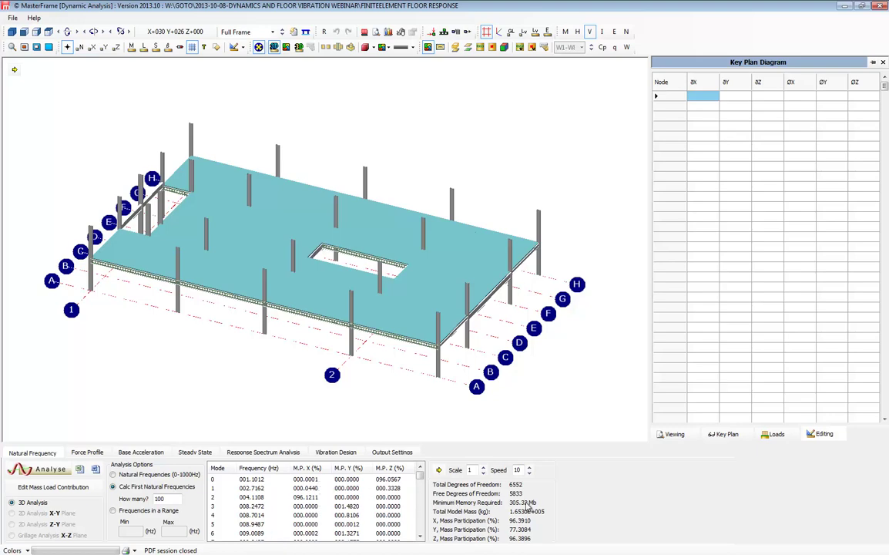
Compare the shapes of natural frequency modes 0, 1 and 2 on the unrendered wireframe model.
left_click(312, 497)
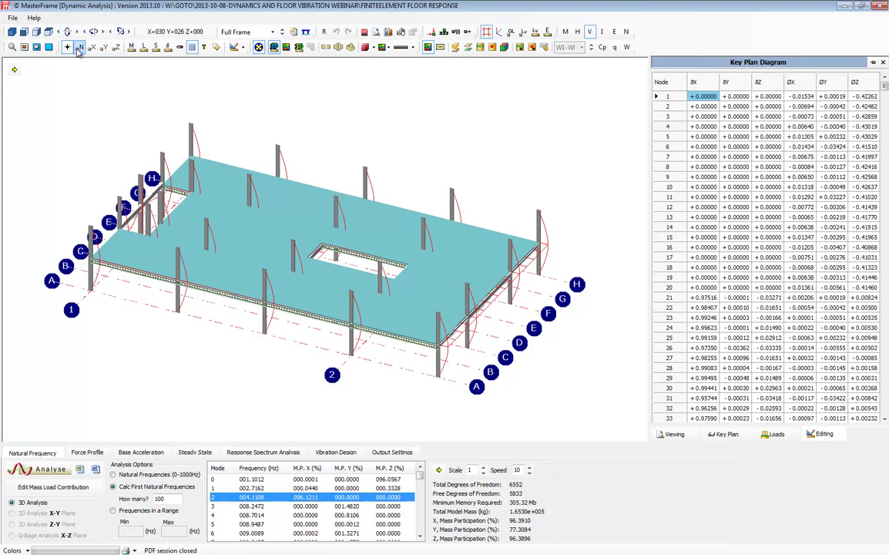
left_click(273, 48)
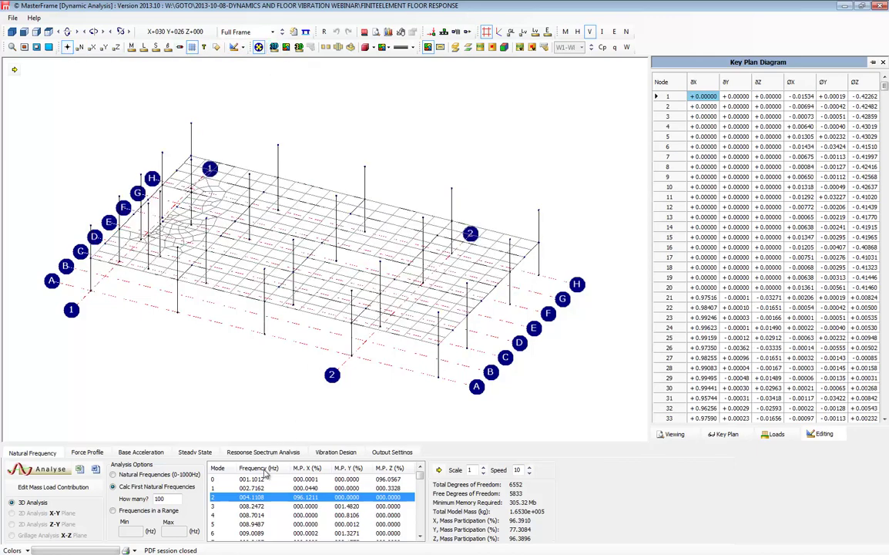
left_click(306, 480)
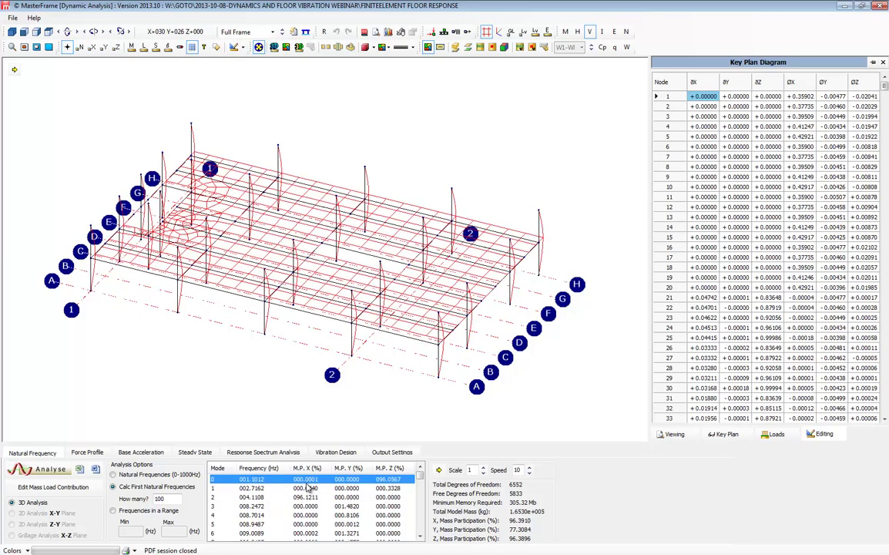
left_click(308, 488)
left_click(317, 497)
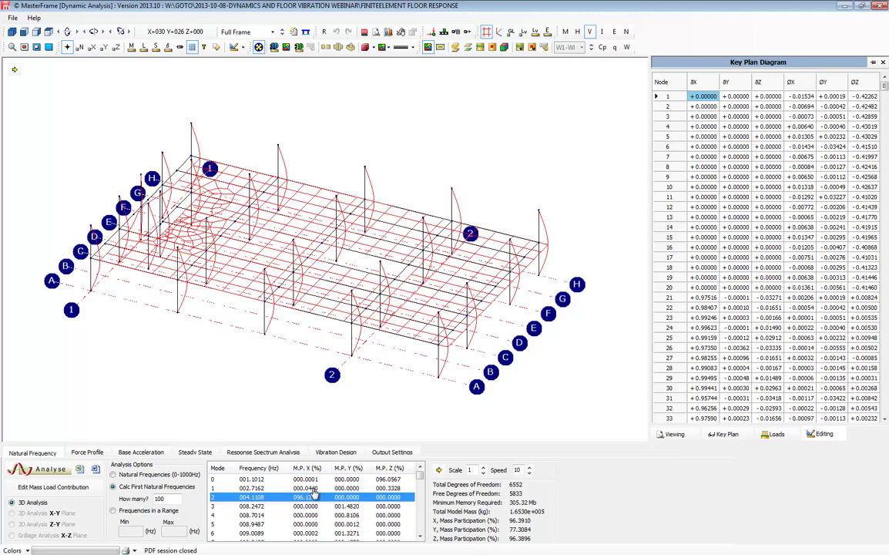
left_click(312, 488)
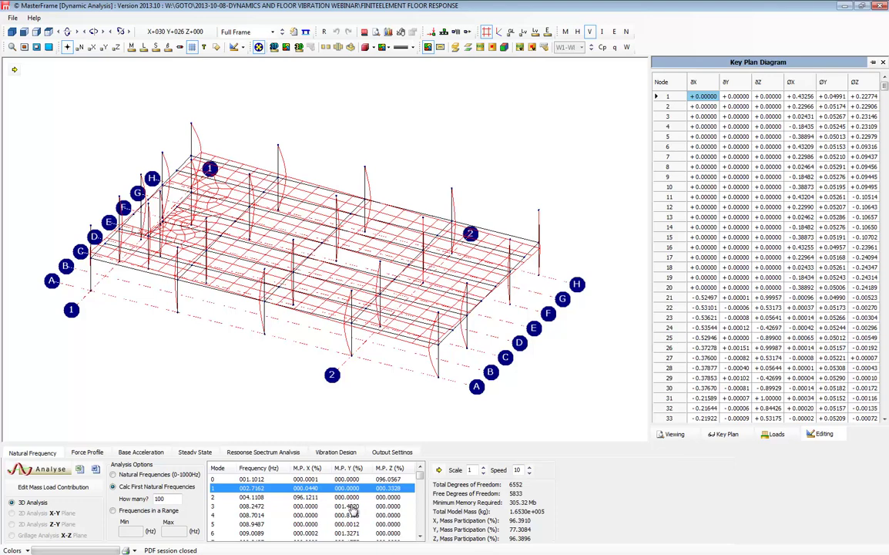
Display the shape of mode 3 and briefly animate its floor movement.
left_click(350, 506)
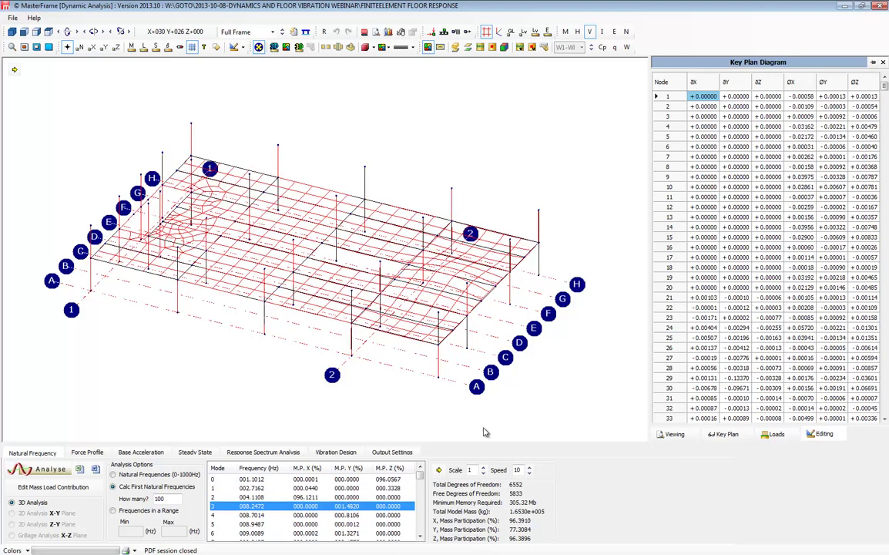
left_click(439, 470)
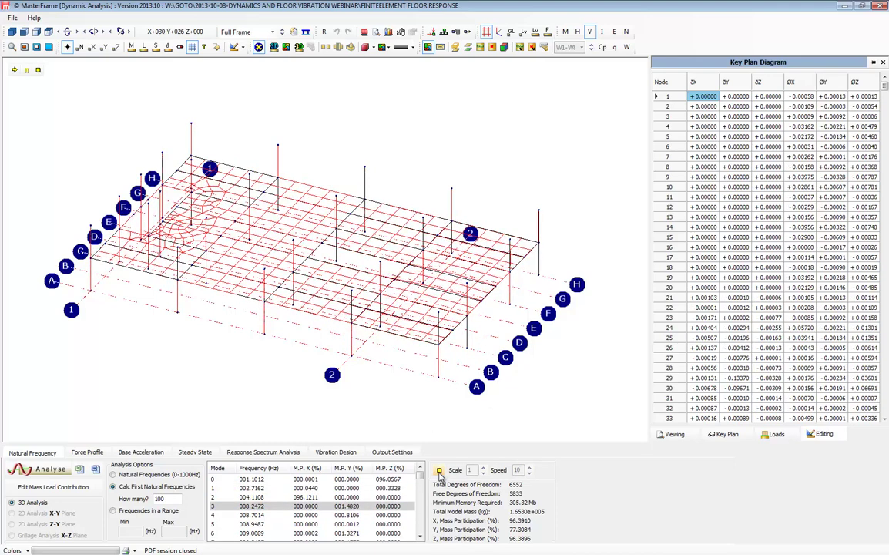
left_click(439, 470)
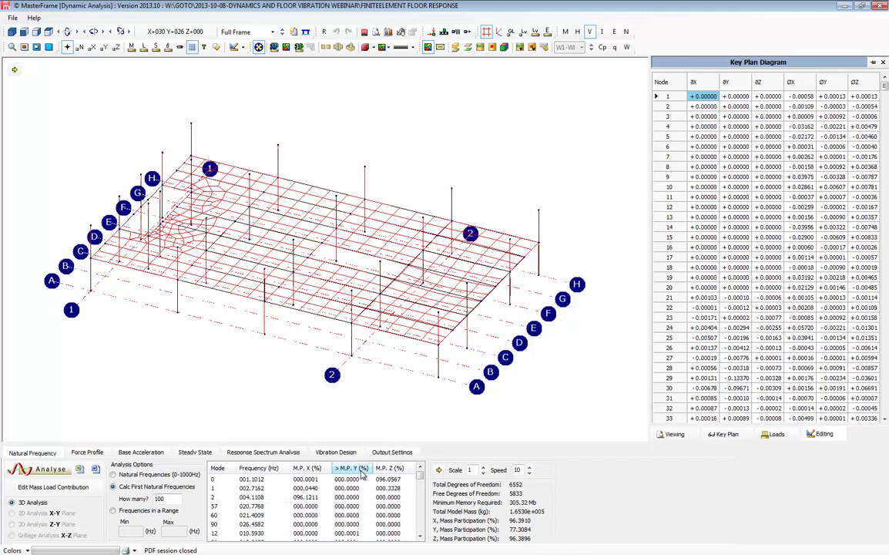
Sort the modes by descending Y mass participation and animate the shape of the highest one, mode 14.
left_click(362, 469)
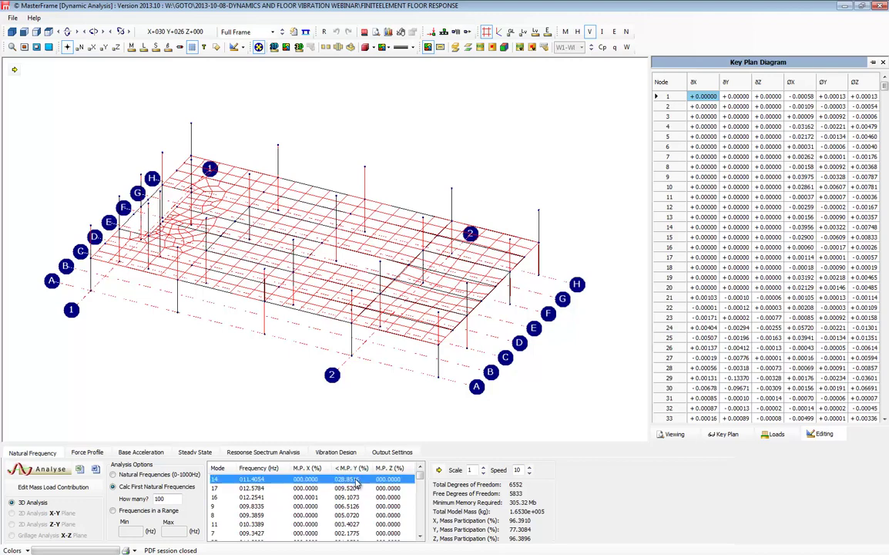
left_click(356, 479)
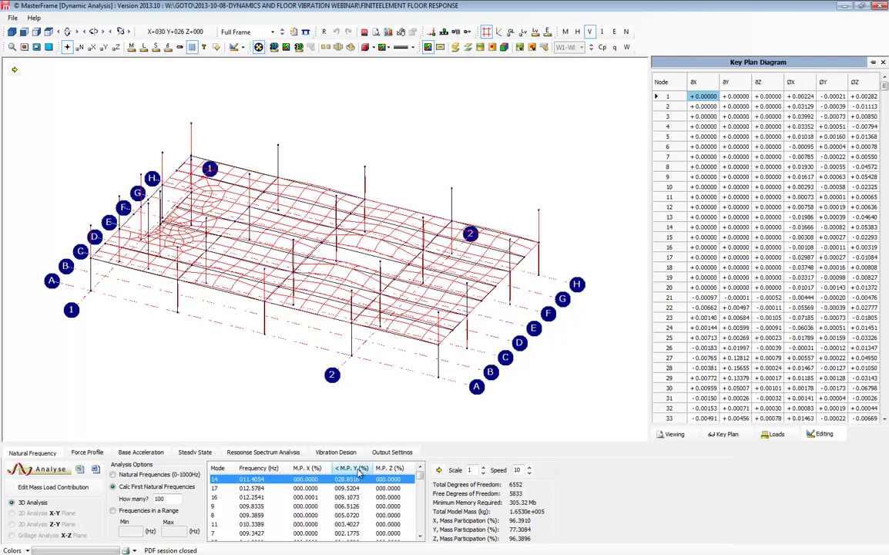
left_click(439, 470)
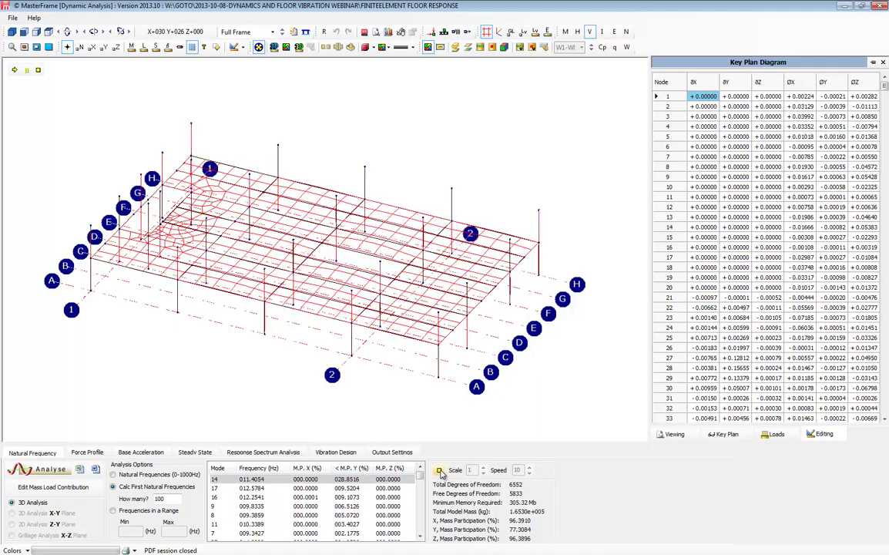
left_click(439, 470)
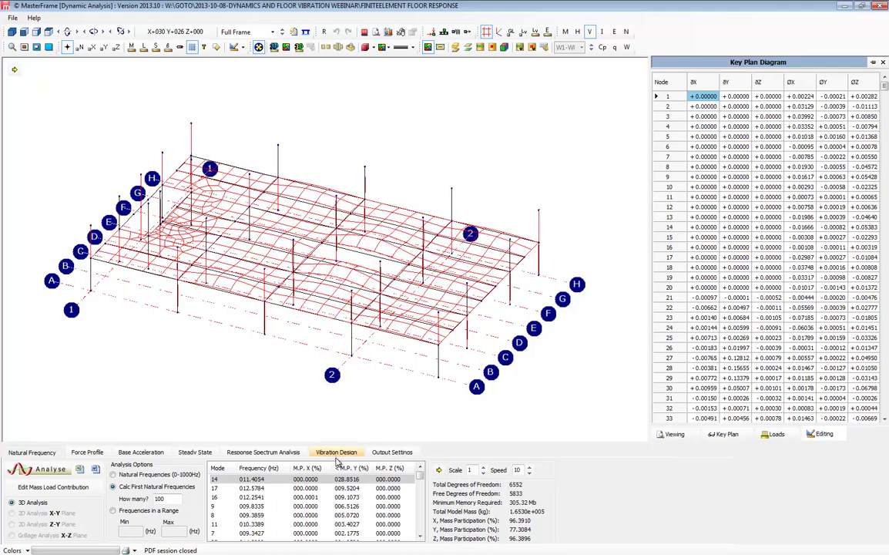
Add a vibration design case using the SCI P354 approach with the Residential, Non Critical Areas weighting factor.
left_click(336, 458)
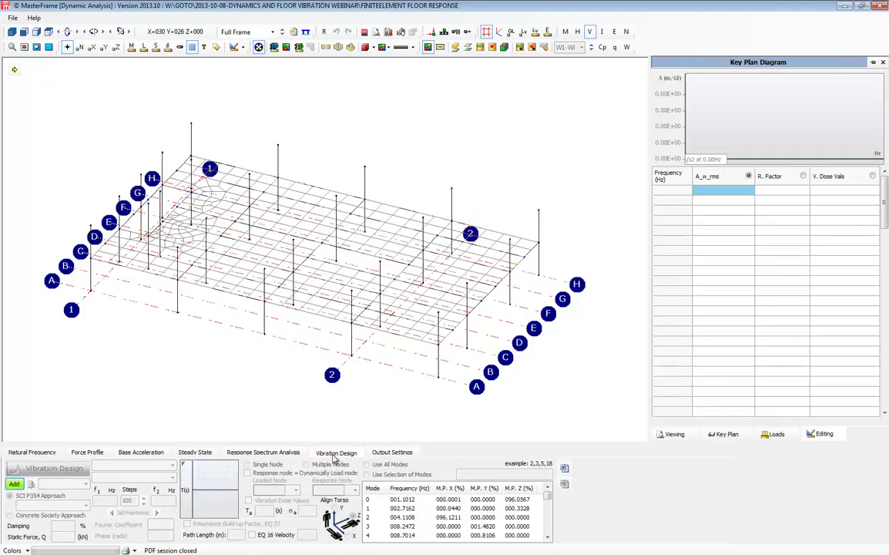
left_click(15, 484)
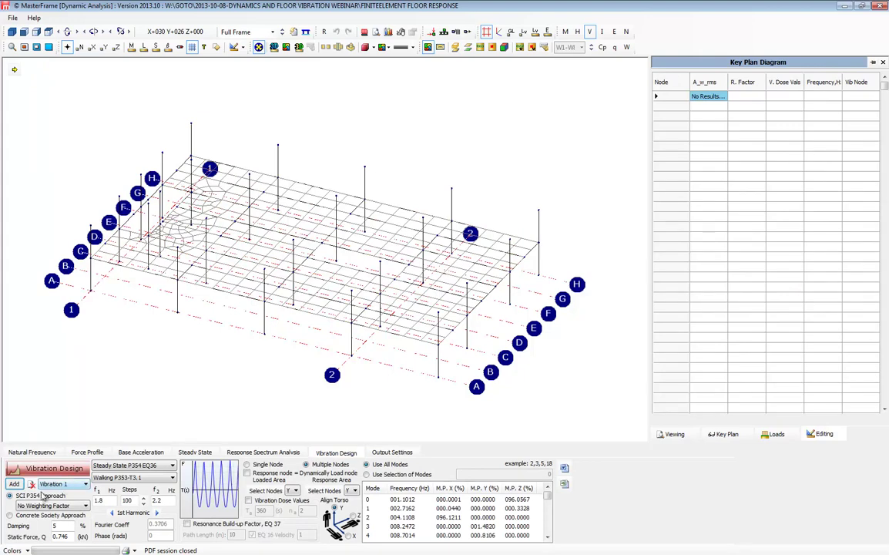
left_click(50, 505)
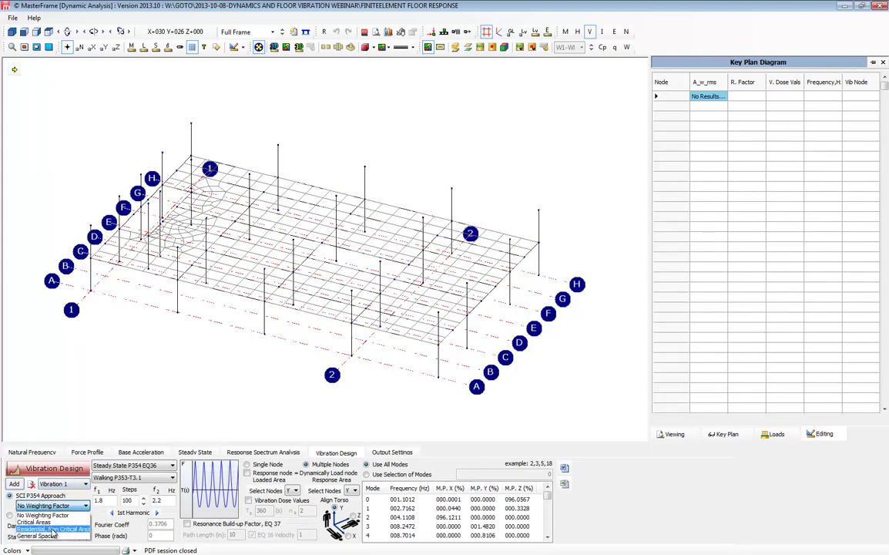
left_click(66, 530)
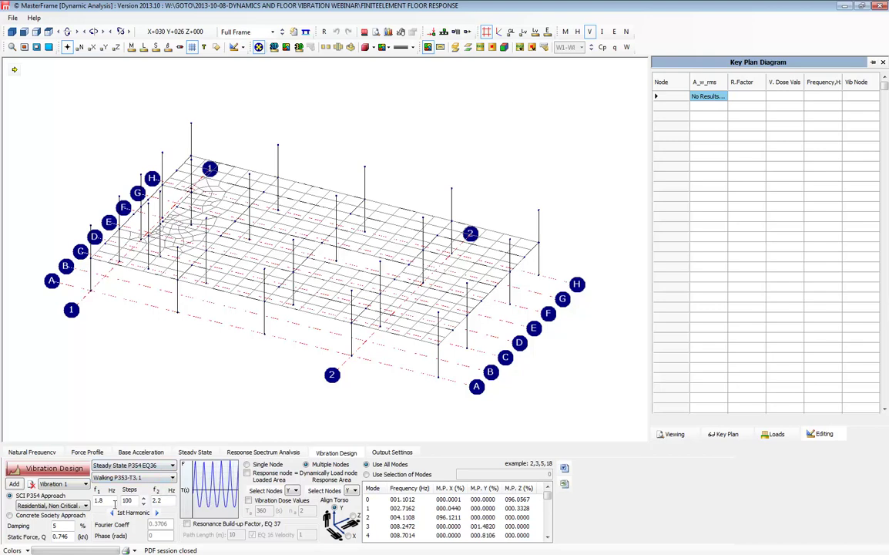
Review the walking load's successive harmonics and return to the 1st Harmonic.
left_click(156, 513)
left_click(156, 512)
left_click(157, 513)
left_click(111, 512)
left_click(112, 512)
left_click(111, 512)
Show the floor in plan view and make the response node the same as the dynamically loaded node.
middle_click_drag(433, 247, 461, 254)
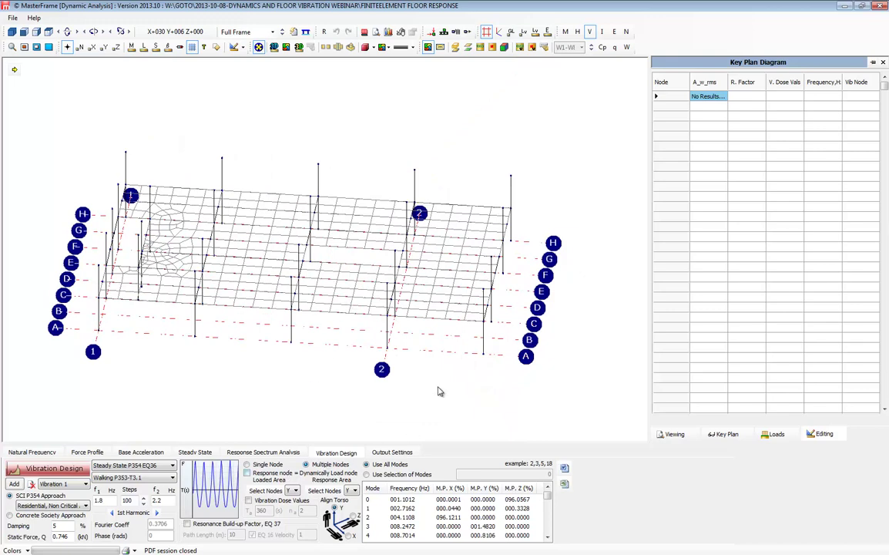
left_click(49, 32)
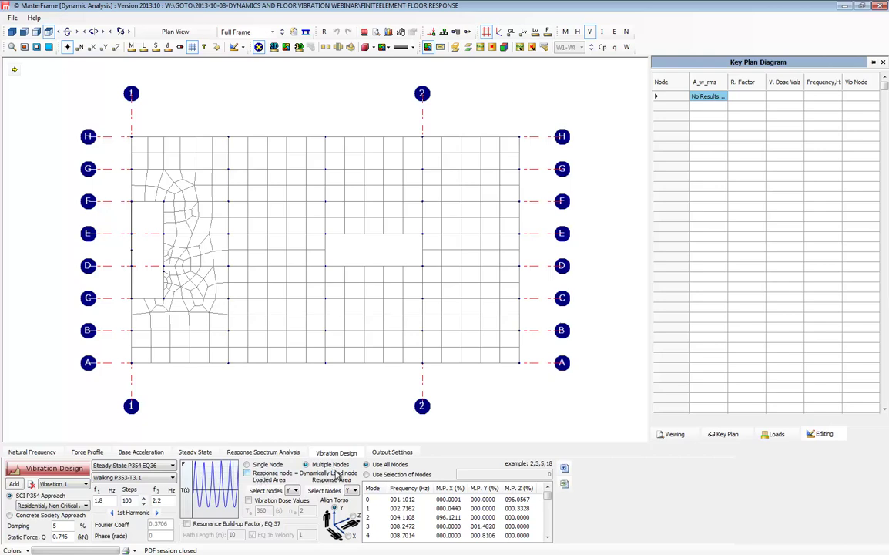
left_click(247, 473)
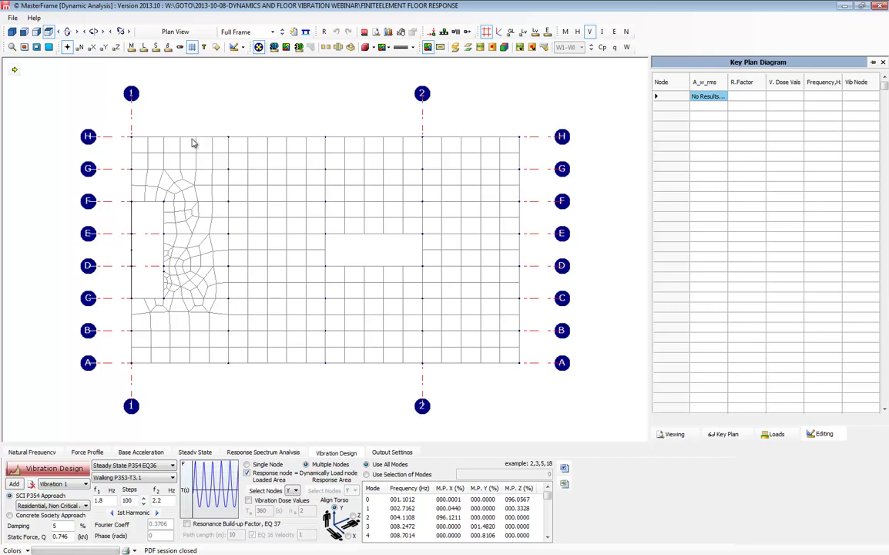
Define the dynamically loaded area as all nodes of the floor.
left_click(264, 490)
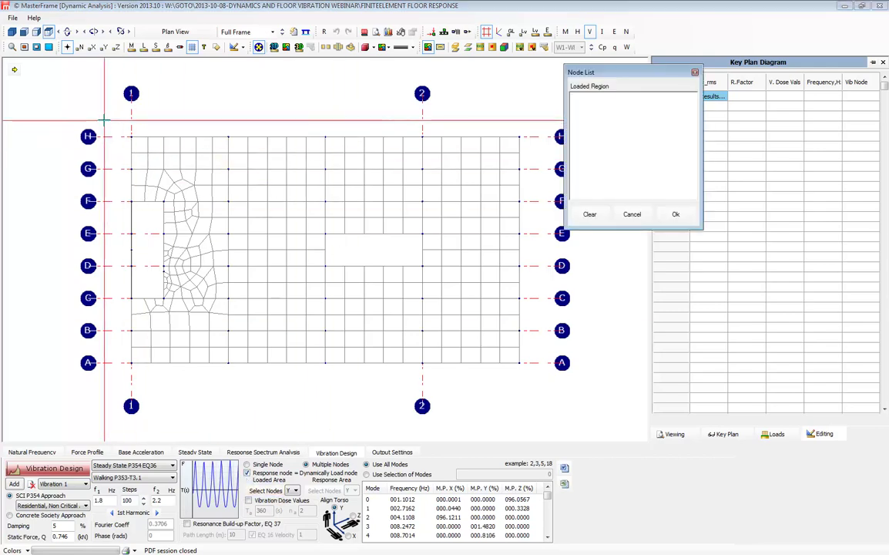
left_click_drag(105, 121, 545, 390)
left_click(676, 214)
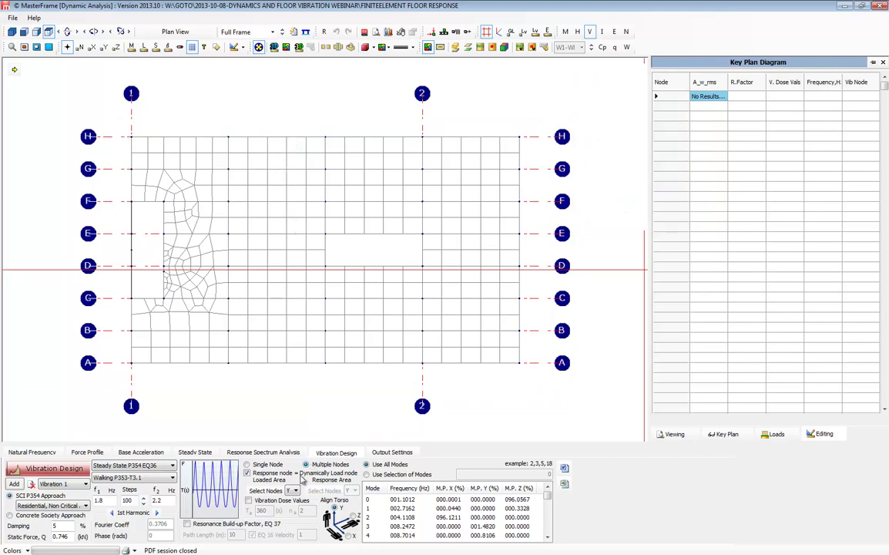
Sort the modes by descending Y mass participation and restrict the vibration design to modes 14,17,16,9,8,11,7,25,38,3, then run it.
left_click(367, 474)
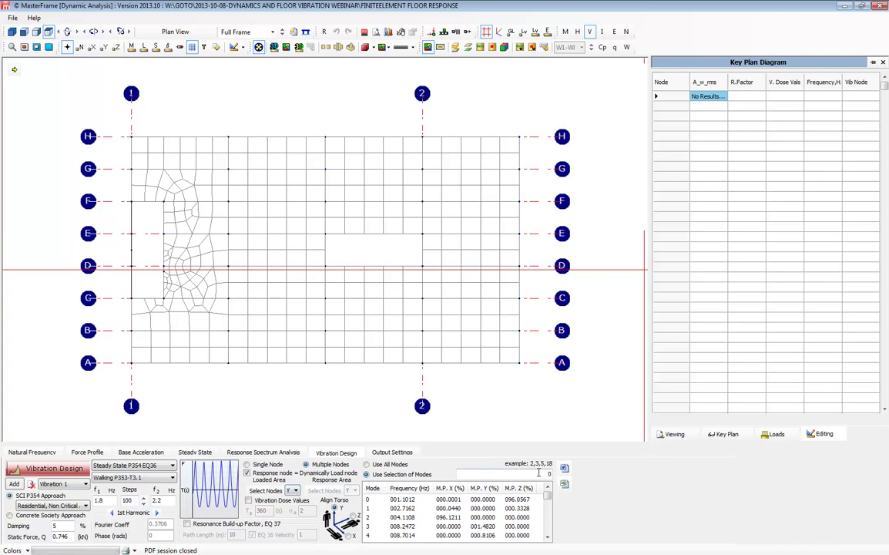
left_click(484, 488)
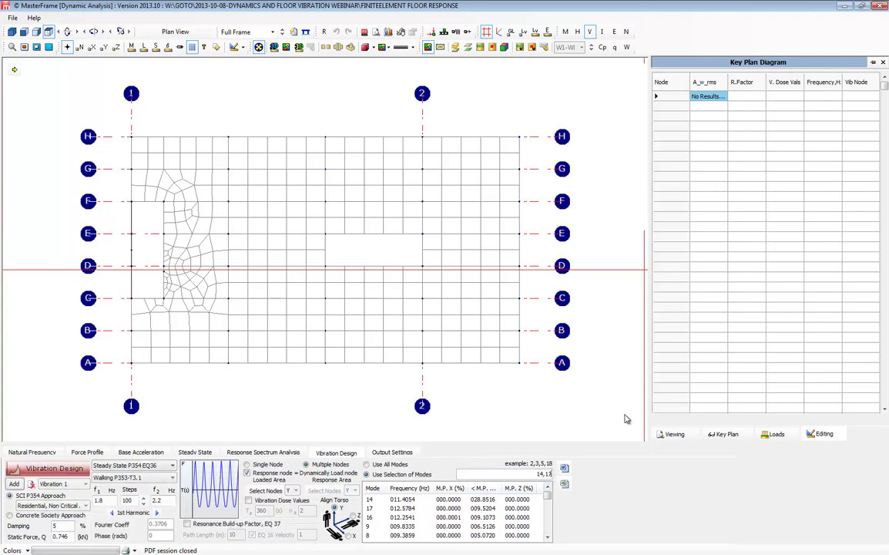
left_click(547, 537)
left_click(548, 537)
left_click(548, 537)
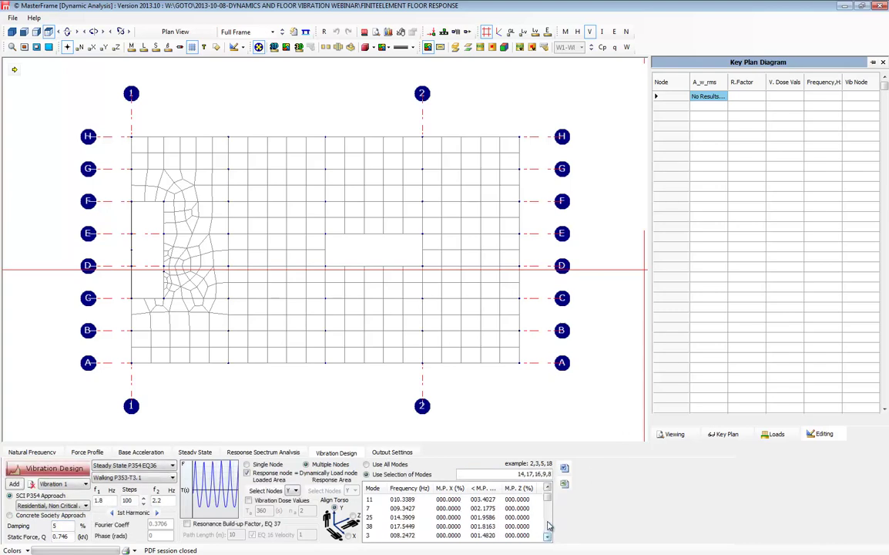
type(",11,7,25,38,3")
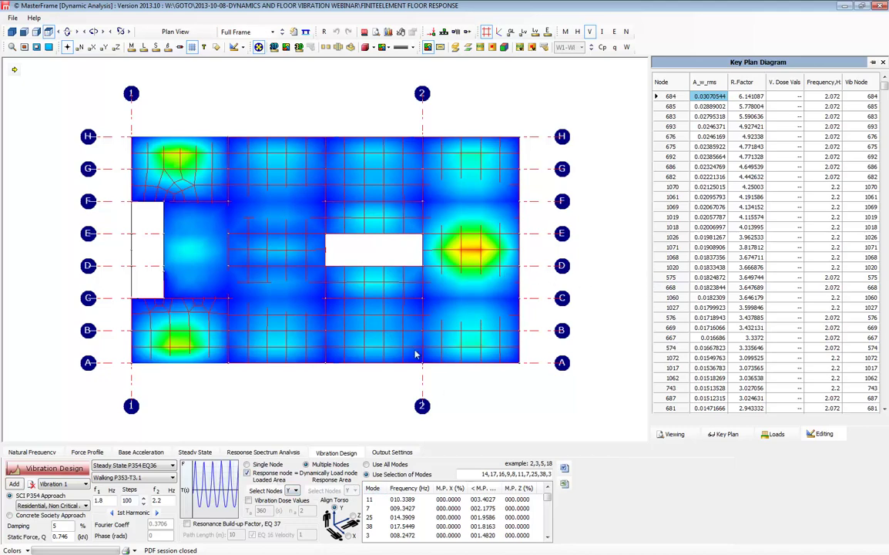
Separate the response node from the dynamically loaded node and define the response area as the end bay around gridlines D and E, beyond gridline 2.
left_click(270, 478)
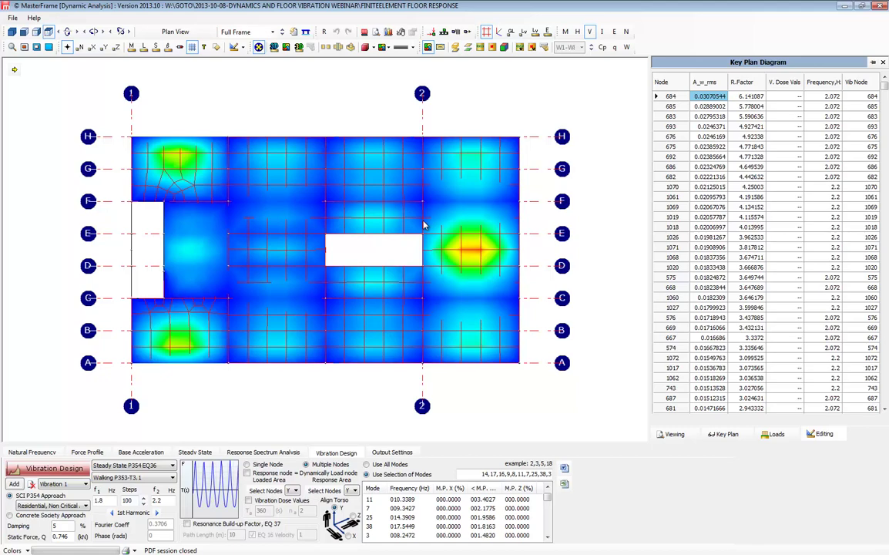
left_click(327, 490)
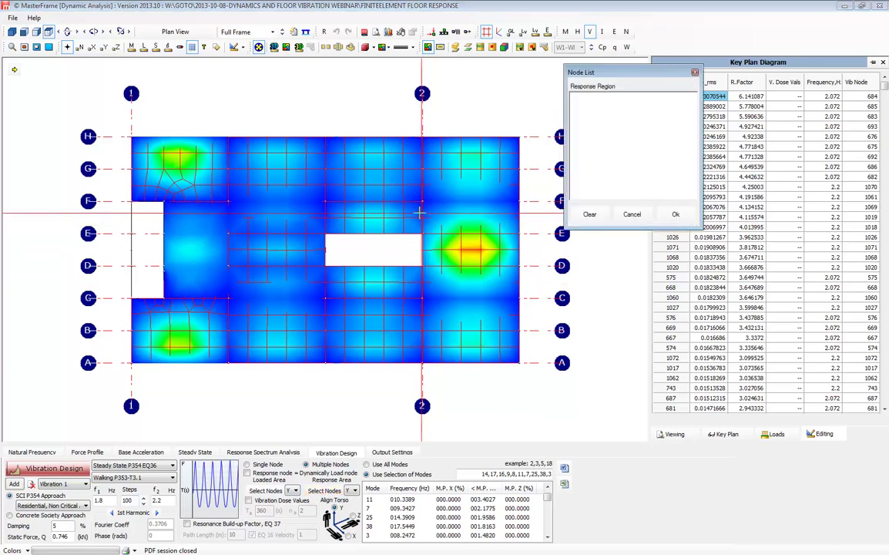
left_click_drag(418, 214, 522, 286)
left_click(676, 214)
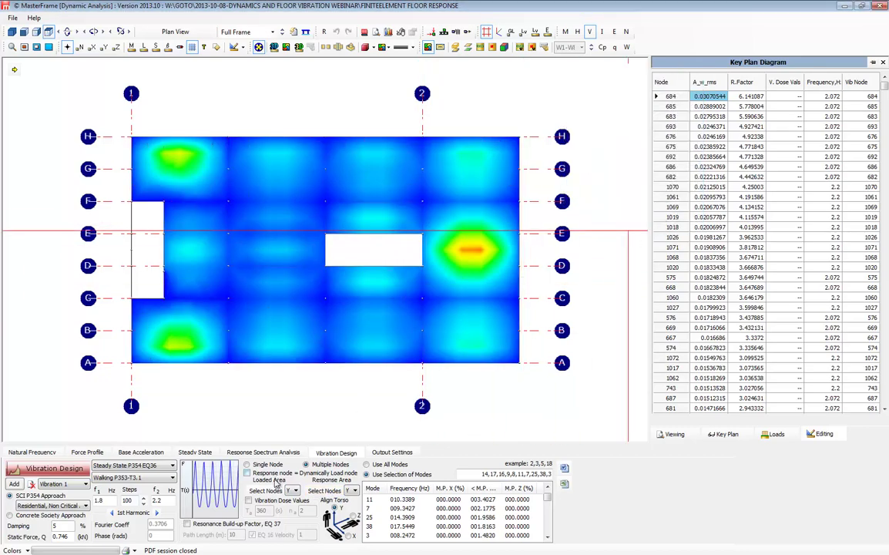
Clear the loaded area and redefine it as the strip of nodes between gridlines F and E, from above the central opening to the floor's far edge.
left_click(267, 492)
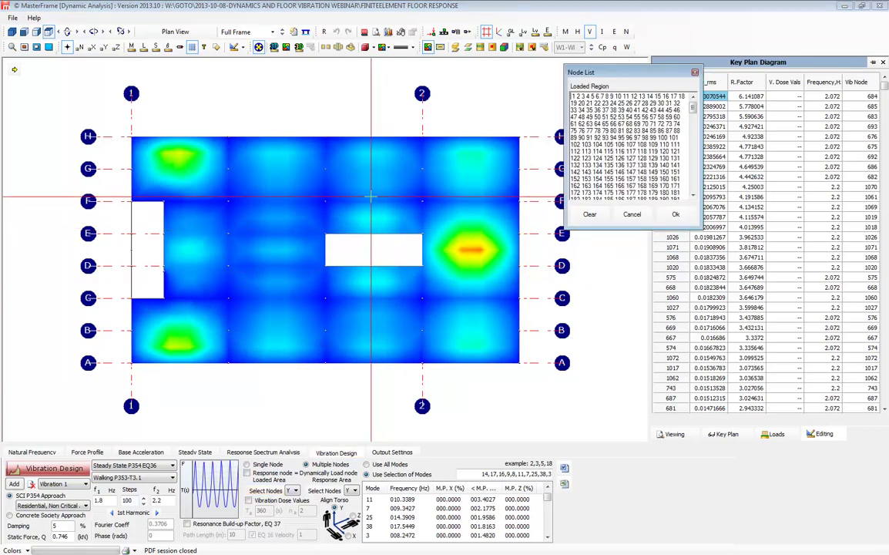
left_click_drag(370, 199, 521, 220)
left_click(590, 214)
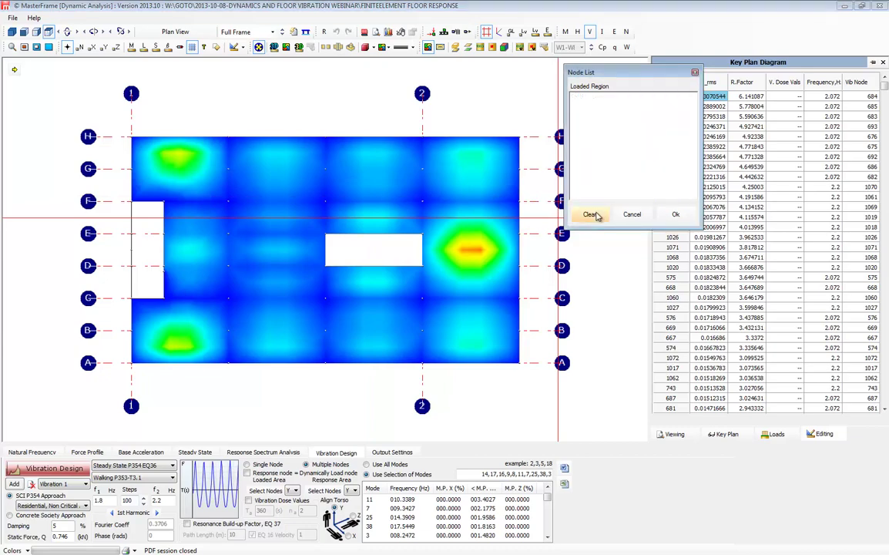
left_click(438, 499)
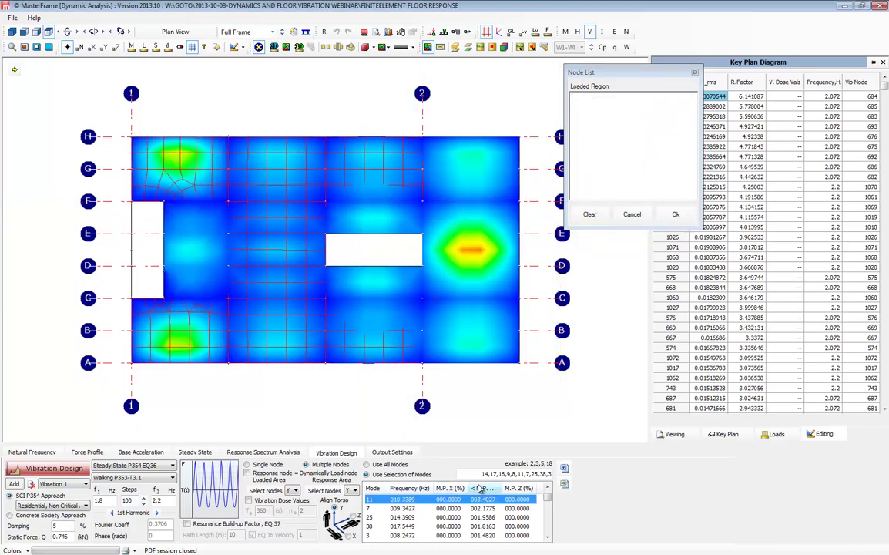
left_click_drag(550, 499, 549, 490)
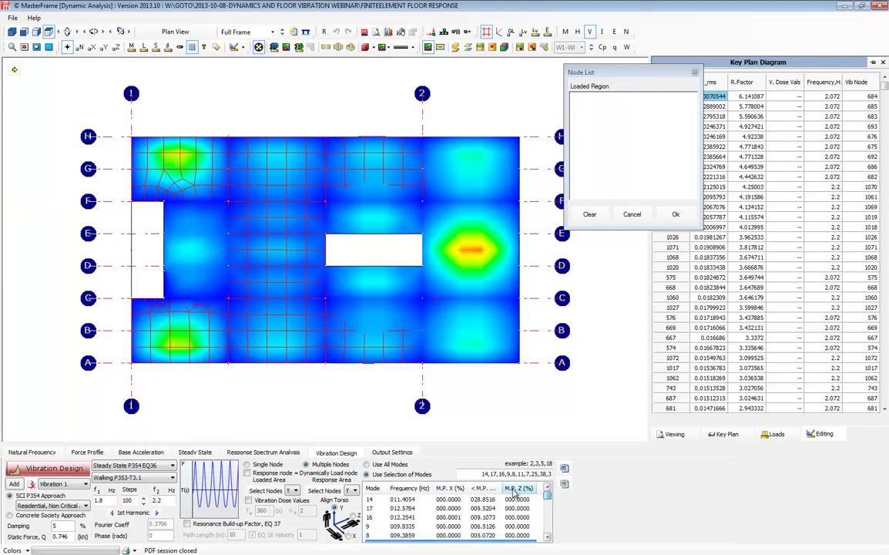
left_click(493, 500)
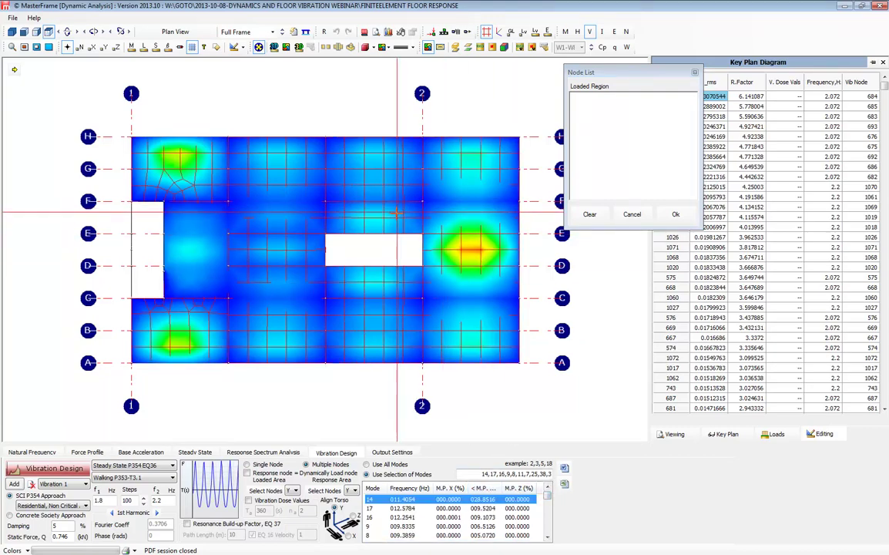
left_click_drag(381, 198, 521, 219)
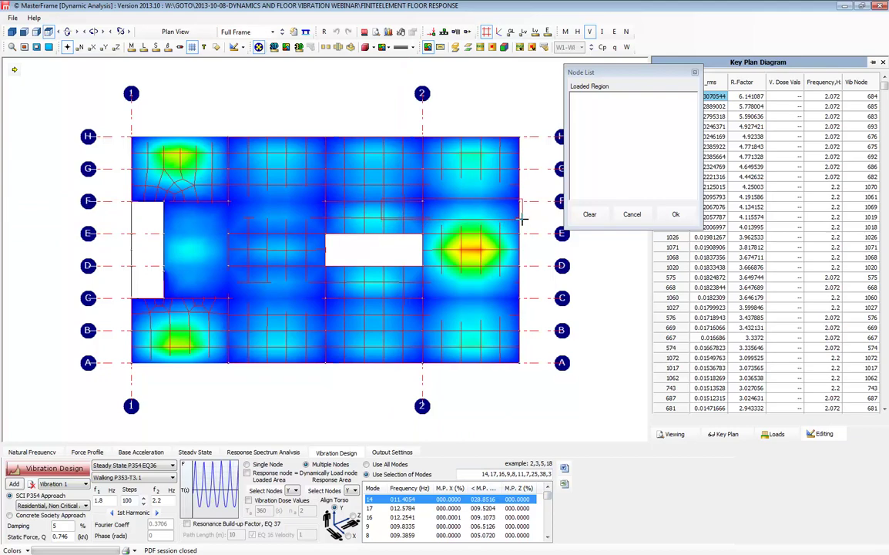
left_click(675, 214)
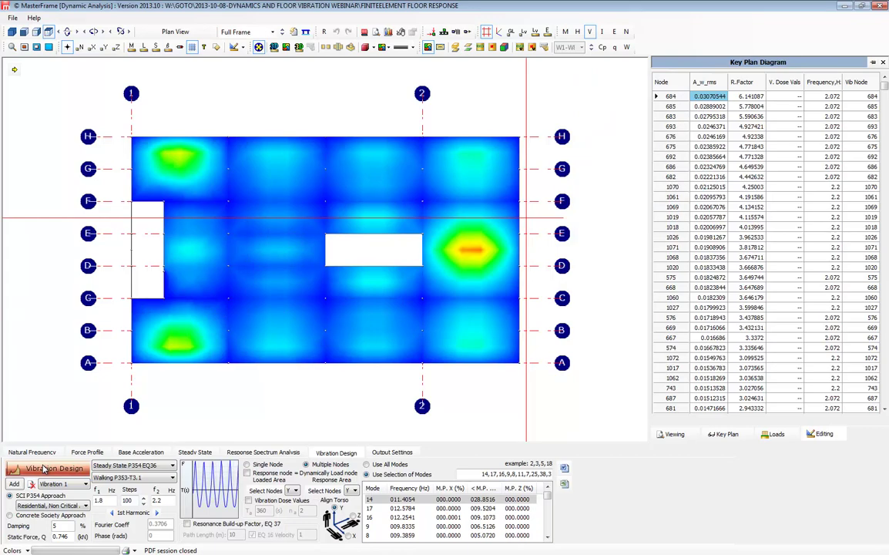
Run the vibration design and locate the highest response node and its vibrating node on the floor plan.
left_click(45, 467)
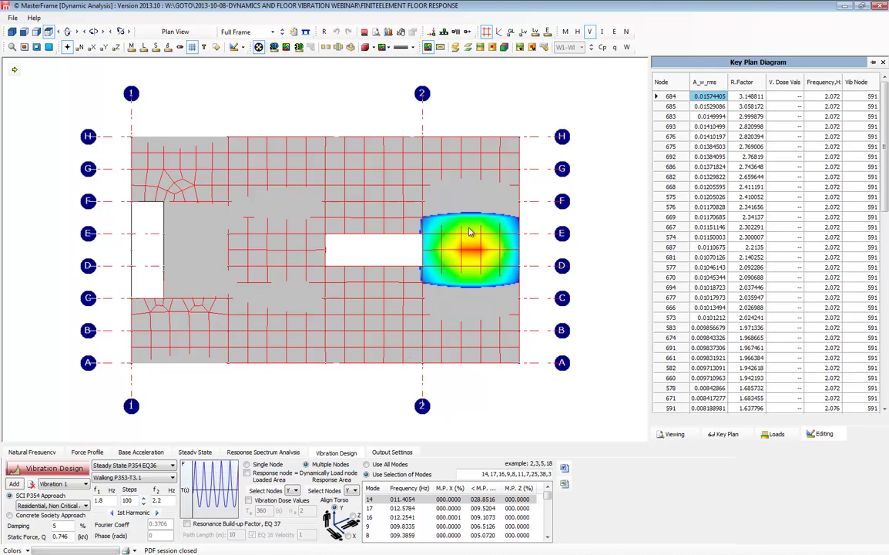
left_click(751, 97)
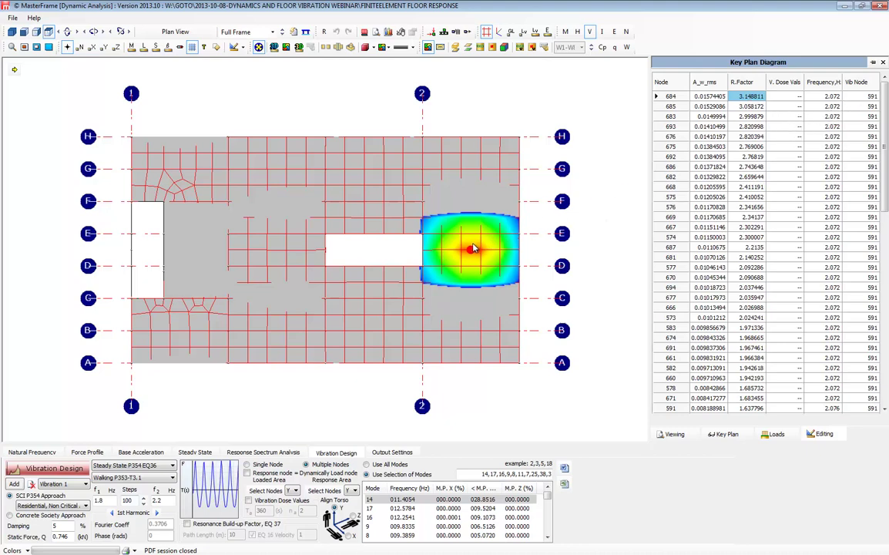
left_click(872, 98)
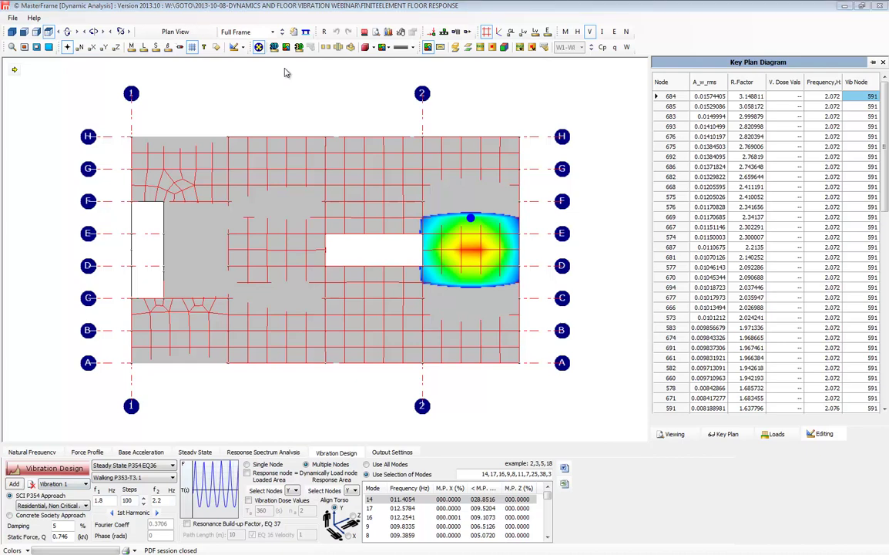
Exit the dynamic analysis and save the changes to the dynamic data.
left_click(12, 17)
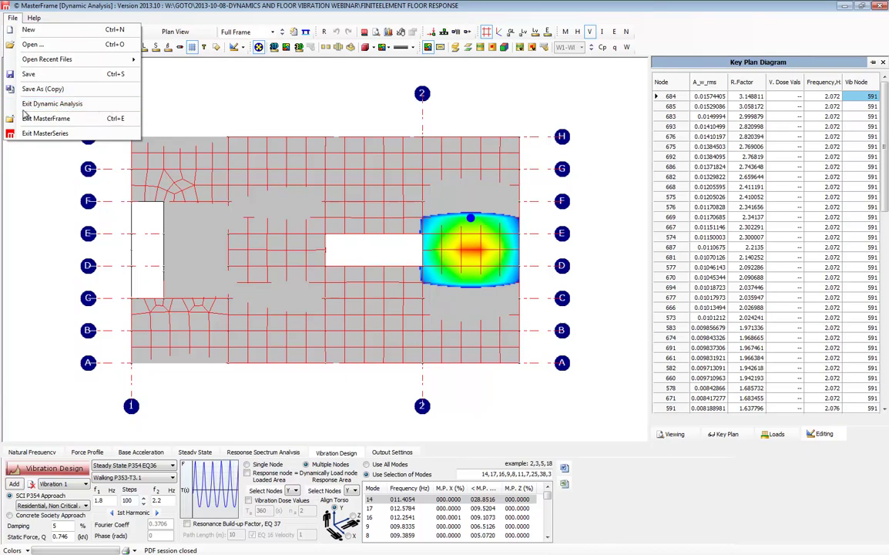
left_click(49, 108)
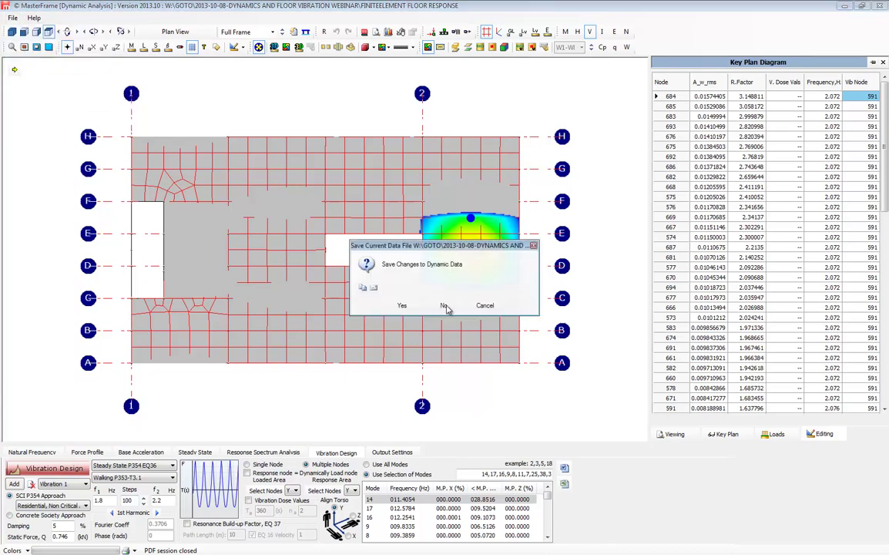
left_click(400, 303)
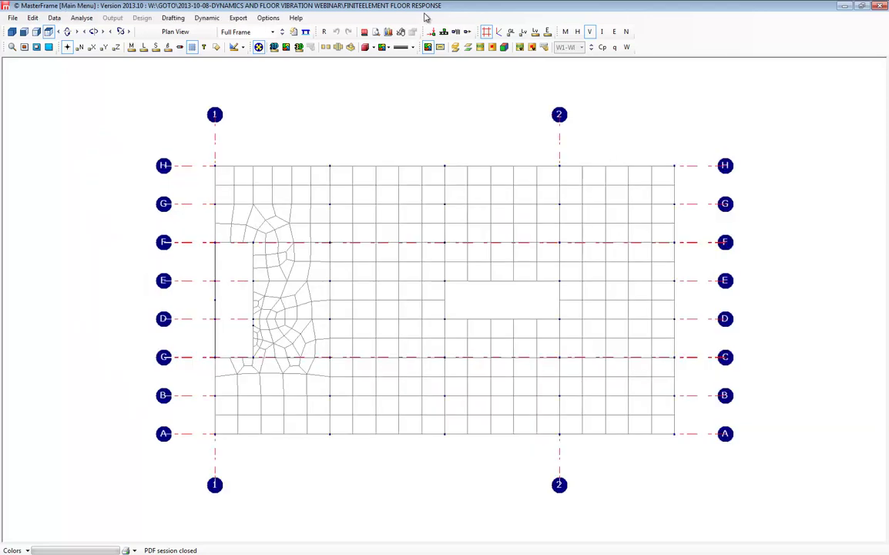
Open the Stair.$5 model and view it in 3D from above the landing.
left_click(14, 18)
left_click(29, 44)
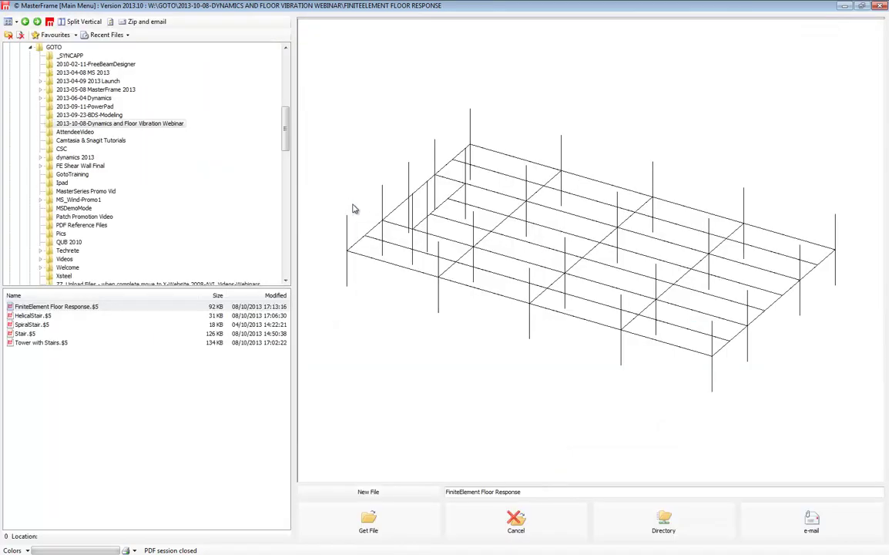
left_click(31, 334)
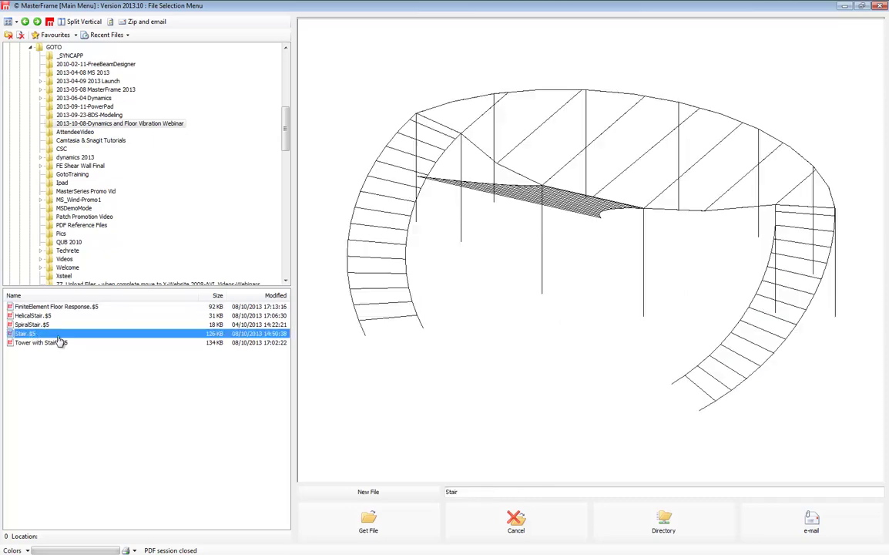
left_click(366, 523)
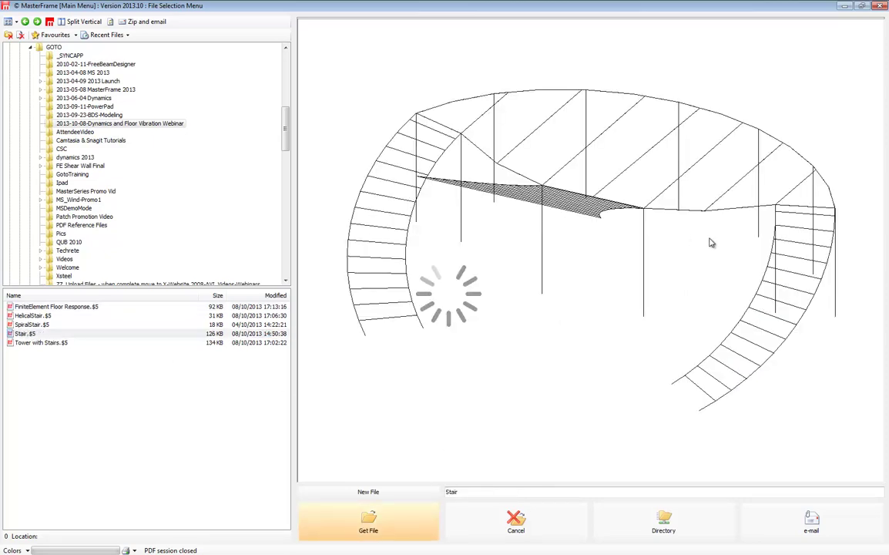
middle_click_drag(659, 306, 3, 420)
middle_click_drag(440, 258, 461, 462)
middle_click_drag(352, 372, 578, 161)
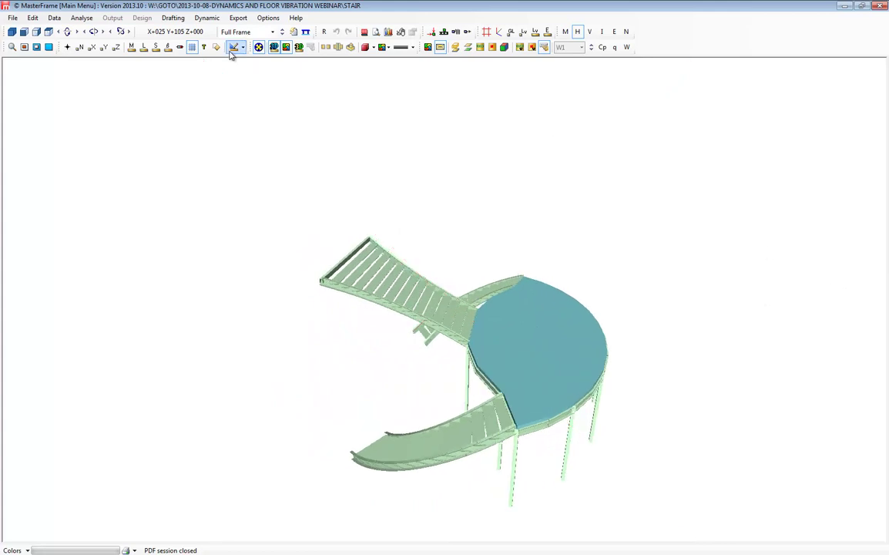
Enter the stair's dynamic analysis, sort its modes by descending Y mass participation and display the shapes of modes 3 and 15.
left_click(202, 19)
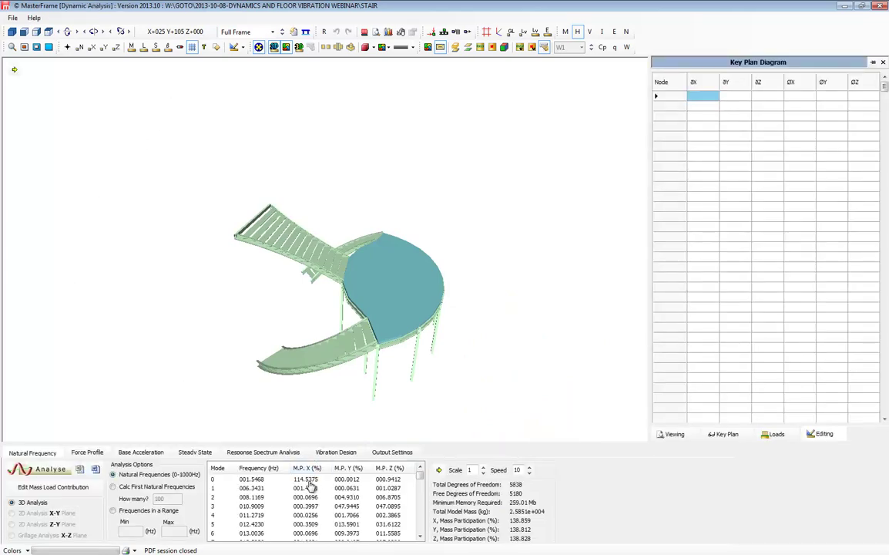
left_click(348, 467)
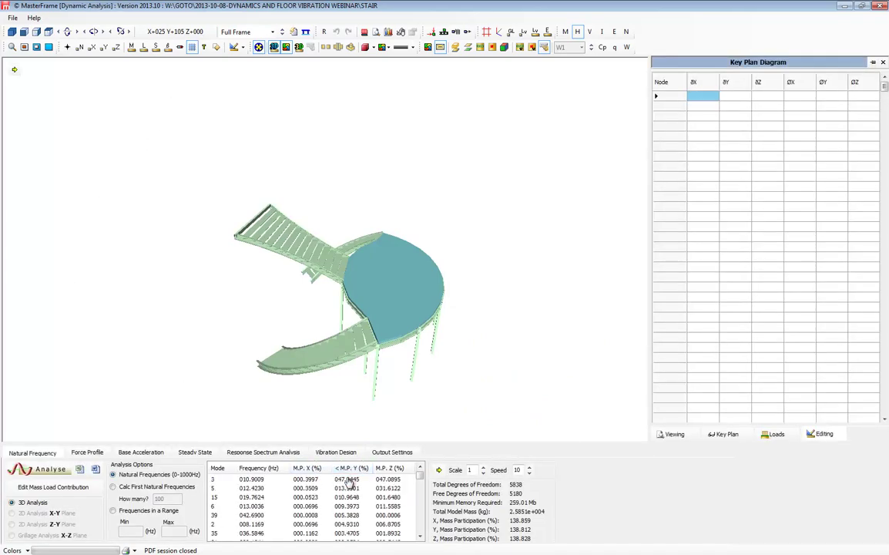
left_click(351, 488)
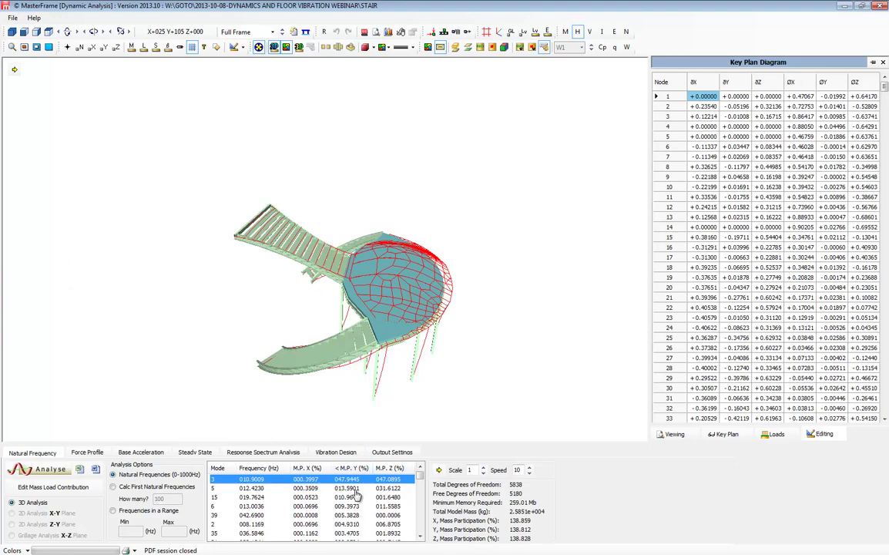
left_click(353, 497)
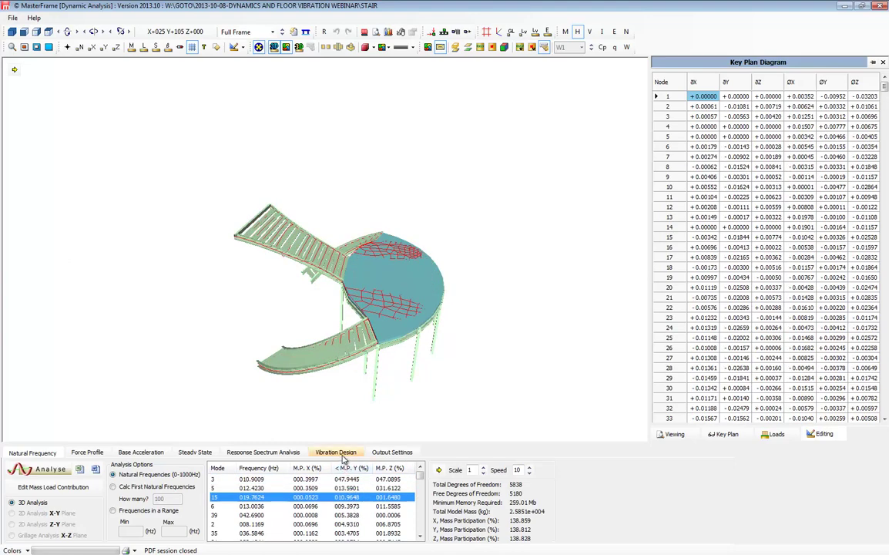
Add two vibration cases to the stair's vibration design and make Vibration 1 the current case.
left_click(342, 455)
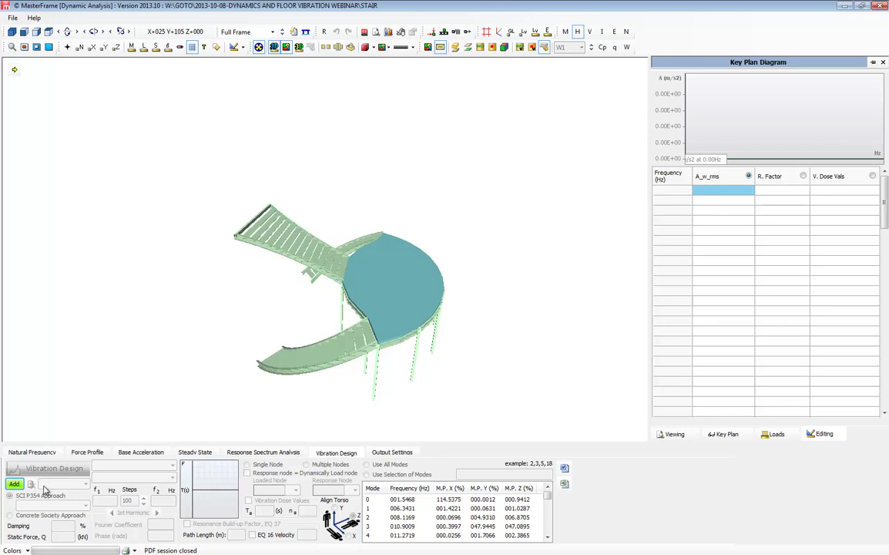
left_click(14, 484)
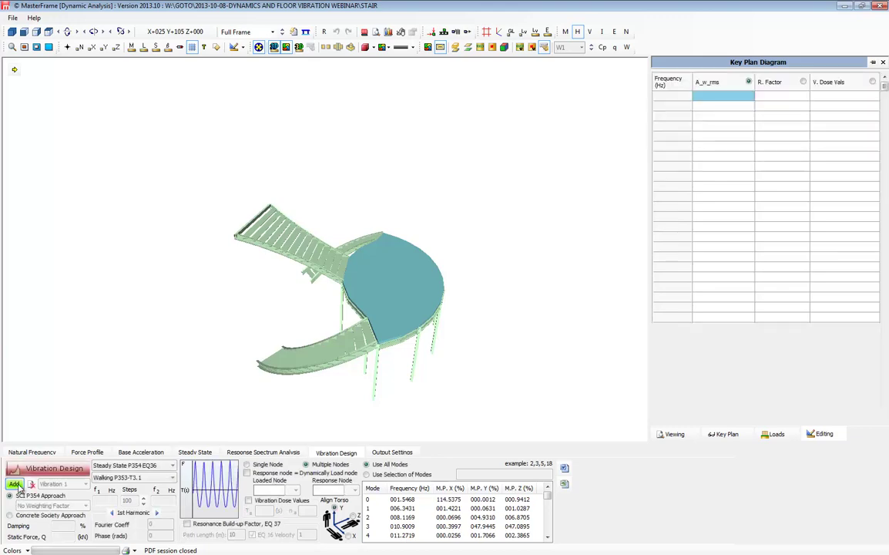
left_click(72, 486)
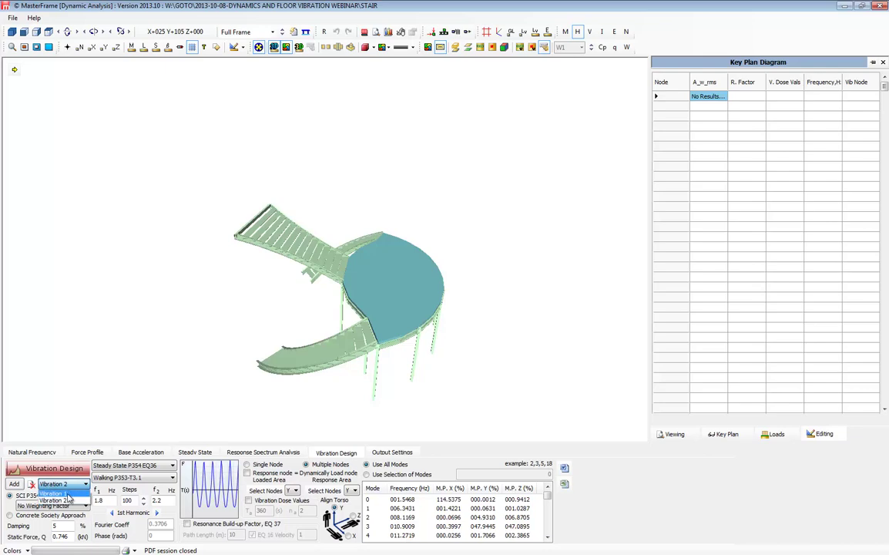
left_click(68, 494)
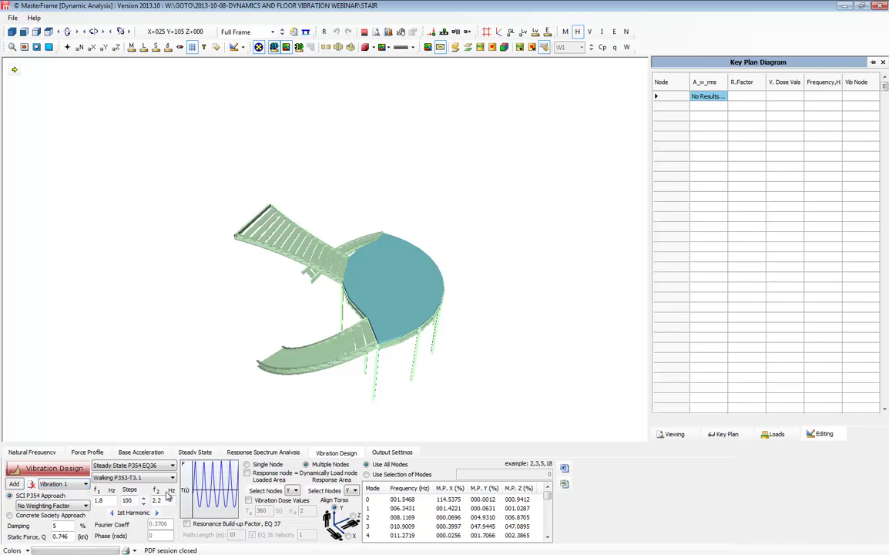
Give Vibration 1 the General Spaces weighting factor under the SCI P354 approach and the Staircase P353-T3.2 load type.
left_click(50, 505)
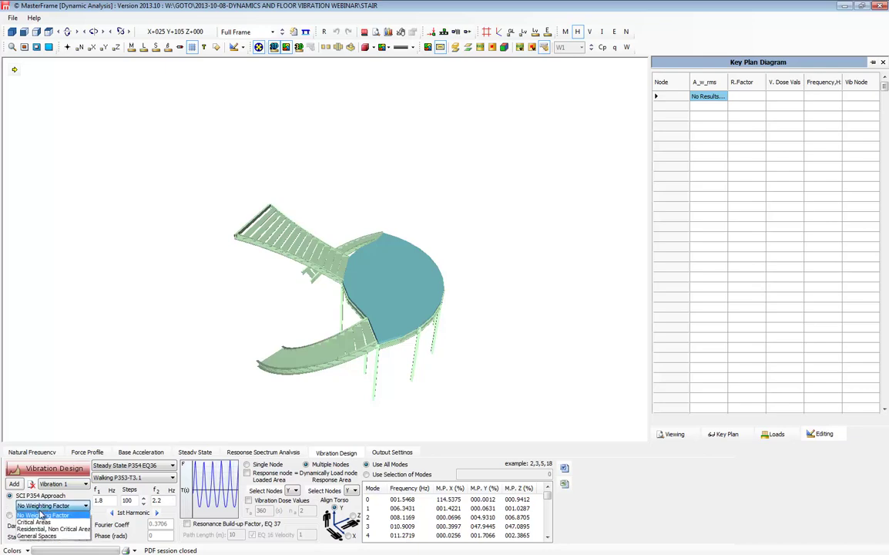
left_click(37, 535)
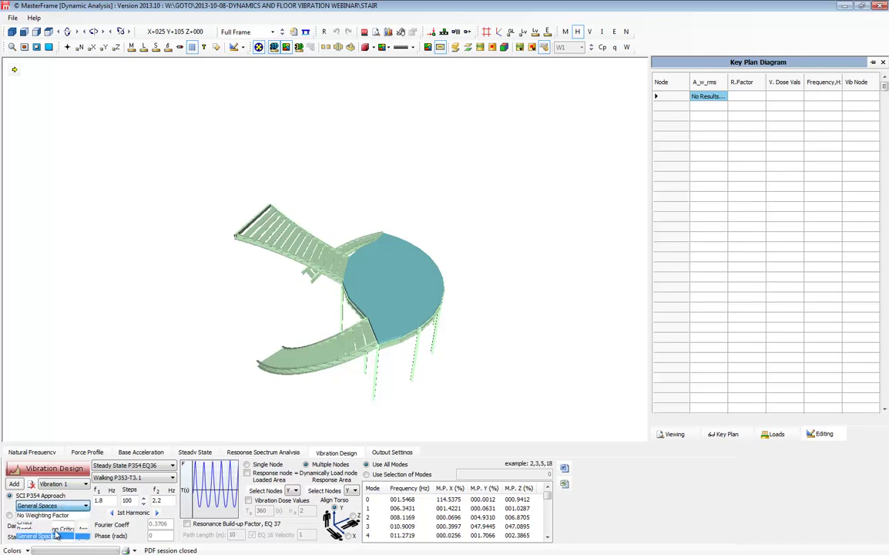
left_click(136, 479)
left_click(151, 500)
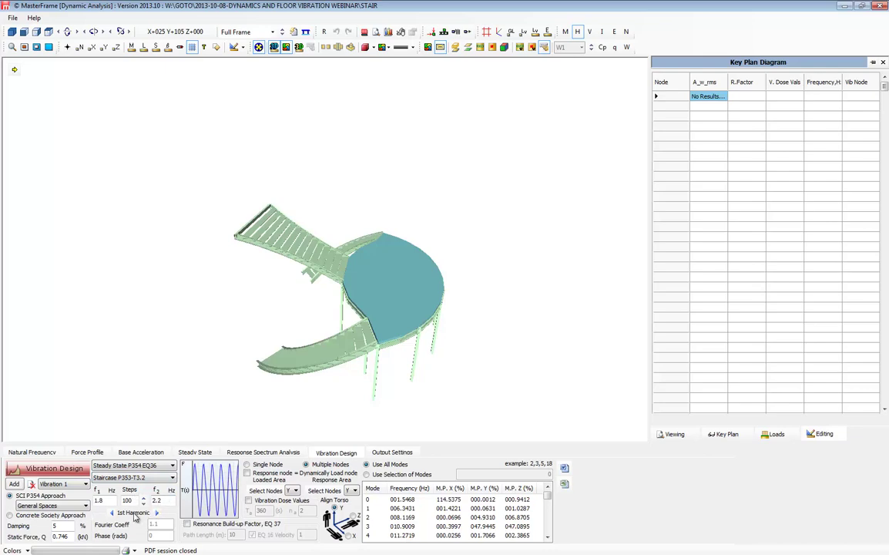
Set Vibration 1's frequency range from 1.2 to 4.5 Hz.
left_click_drag(100, 501, 112, 501)
type("2")
left_click_drag(167, 502, 144, 507)
type("4.5")
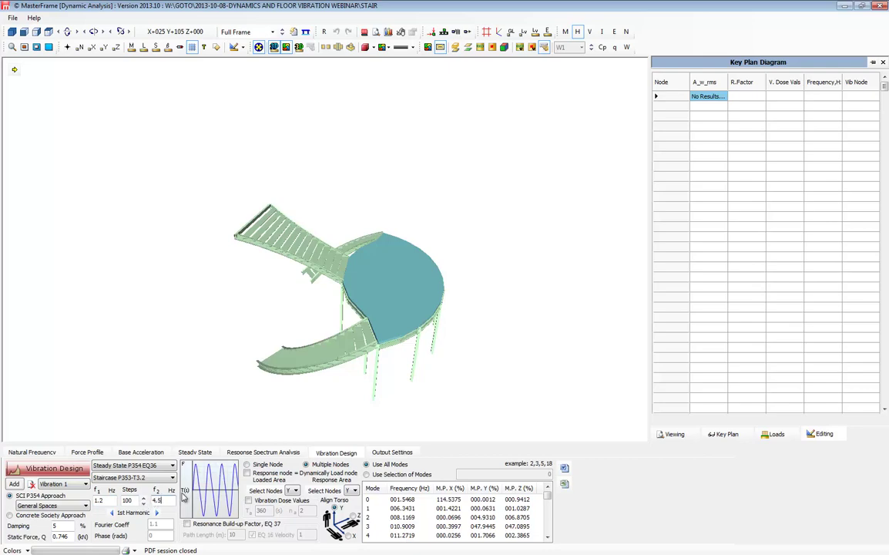
Make Vibration 1's response node equal to the dynamically loaded node and select all the stair's nodes as the loaded area.
left_click(247, 472)
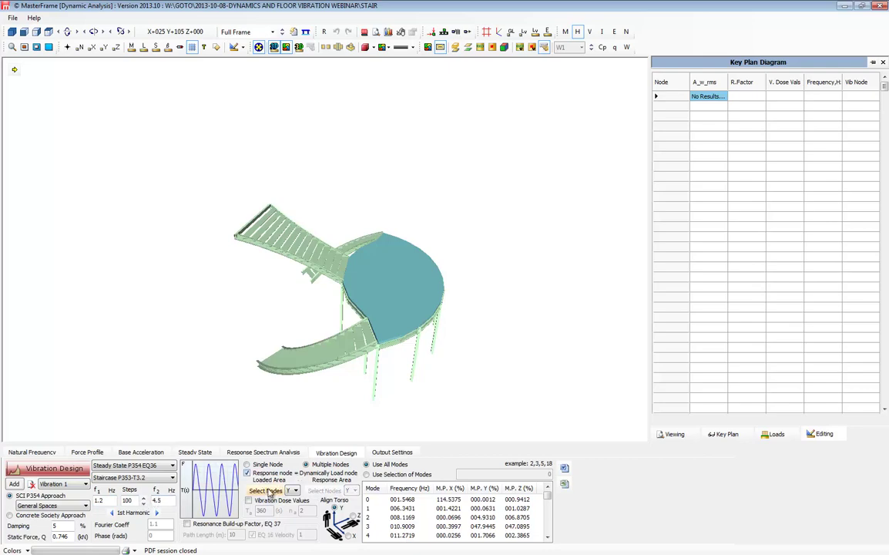
left_click(269, 491)
left_click_drag(171, 149, 491, 416)
left_click(676, 214)
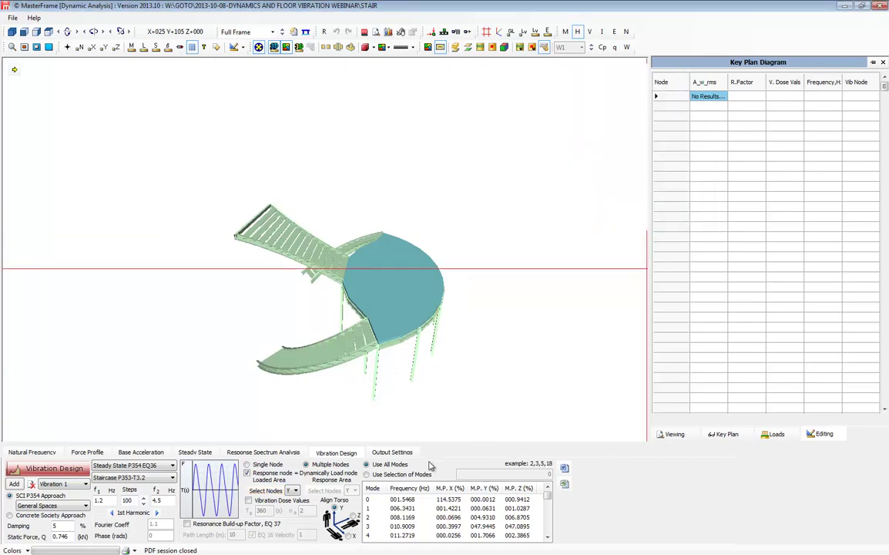
Restrict Vibration 1 to modes 3,5,15,6,39,2,35,31,11,47, chosen by descending Y mass participation, and copy this mode list.
left_click(368, 474)
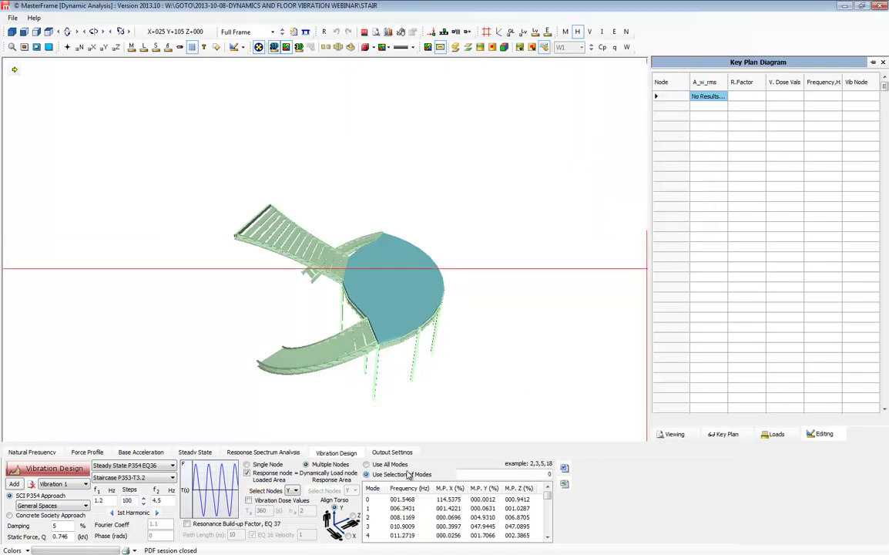
left_click(484, 488)
left_click(484, 488)
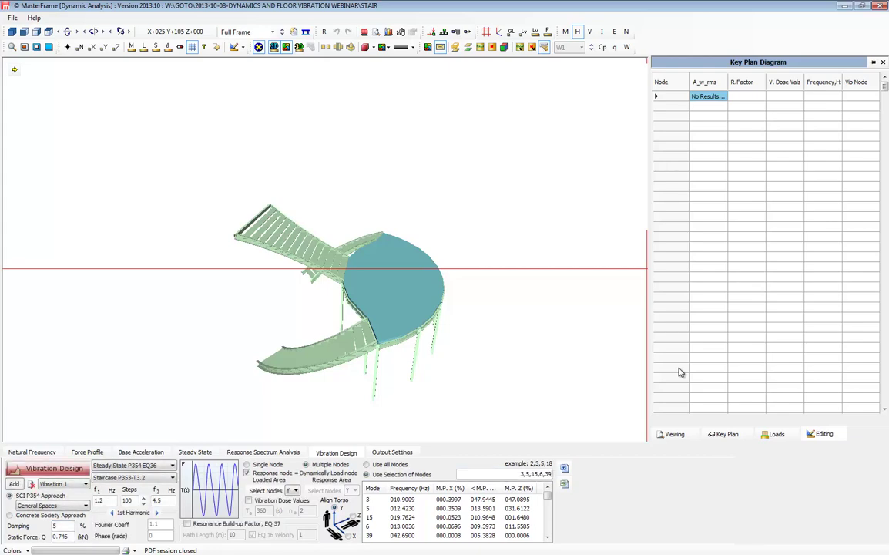
left_click(548, 537)
left_click(549, 537)
left_click(549, 537)
left_click(548, 537)
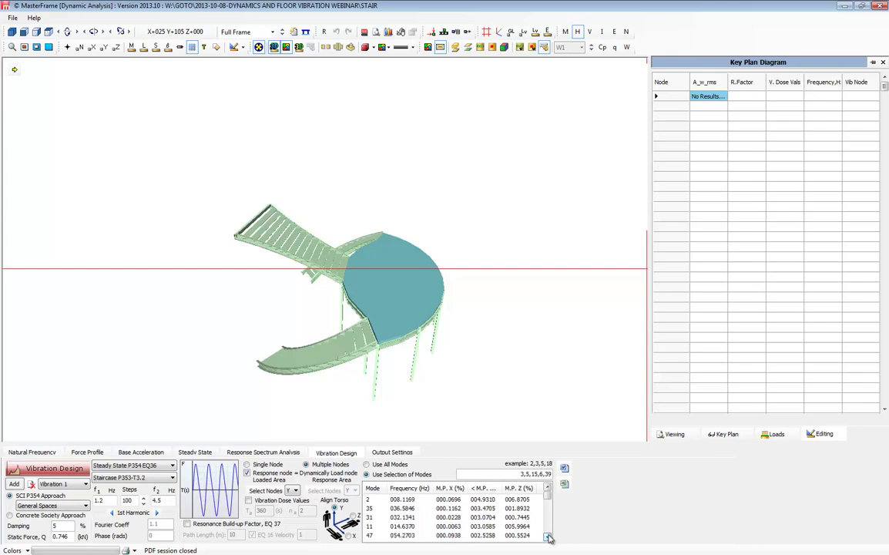
type(",2,3")
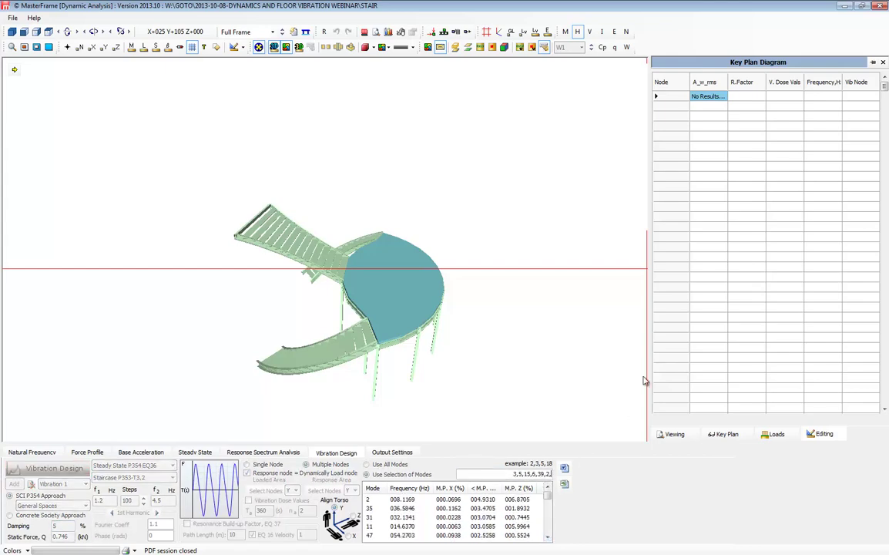
type("5")
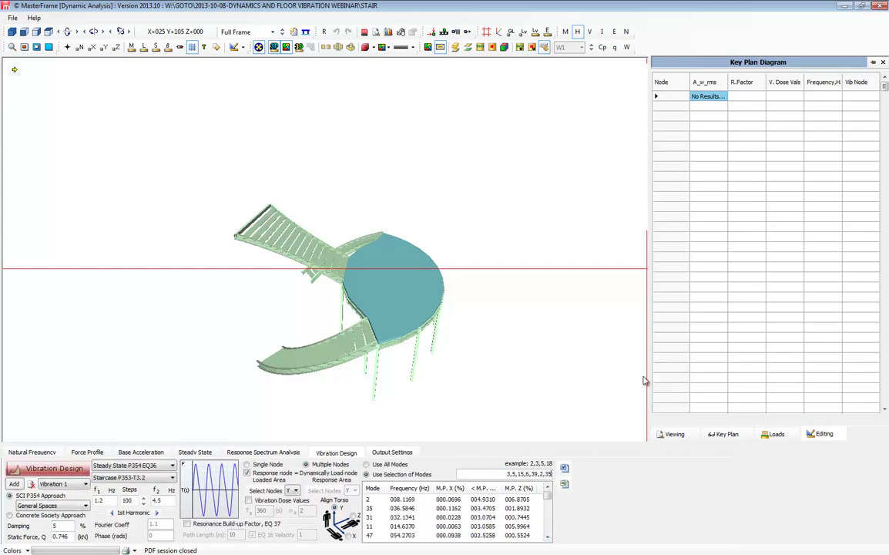
type(",31,11")
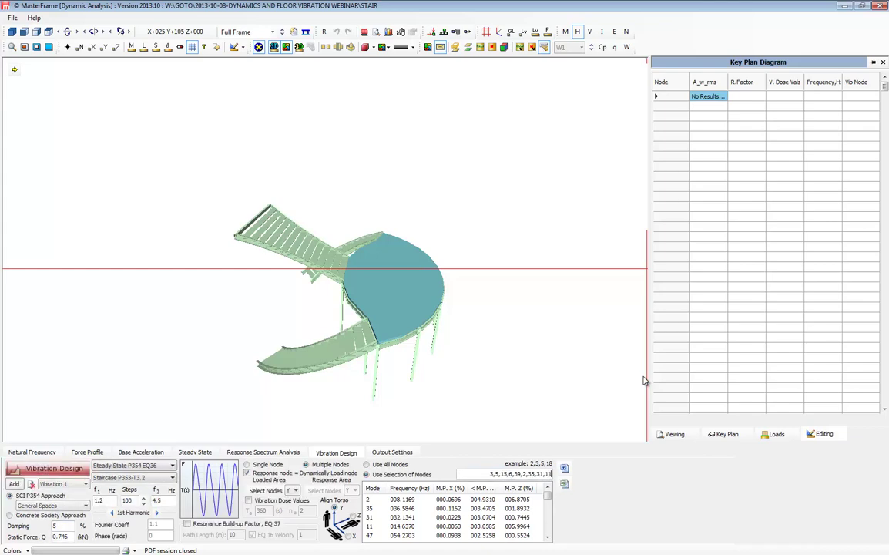
type(",47")
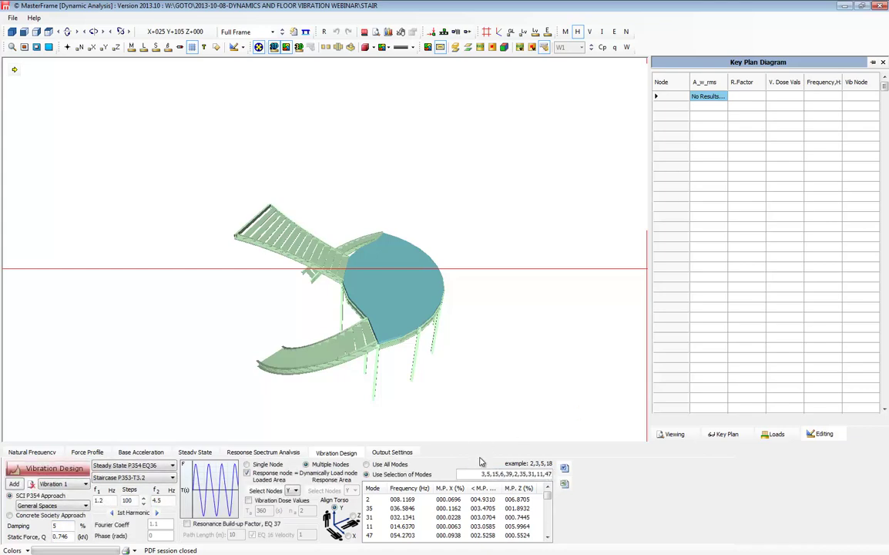
triple_click(473, 476)
key("ctrl+c")
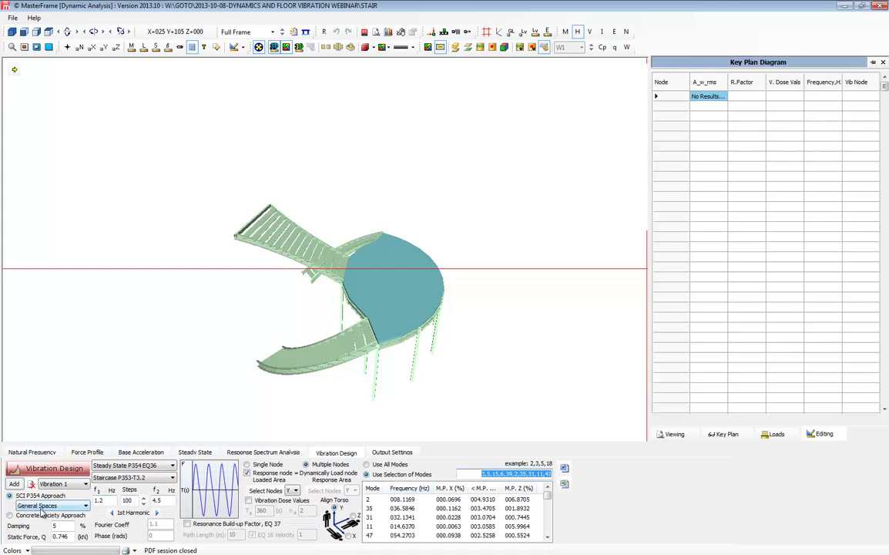
Switch to Vibration 2 and assign it the Concrete Society Approach with the Design DLF CS Table 4.3 load type.
left_click(60, 483)
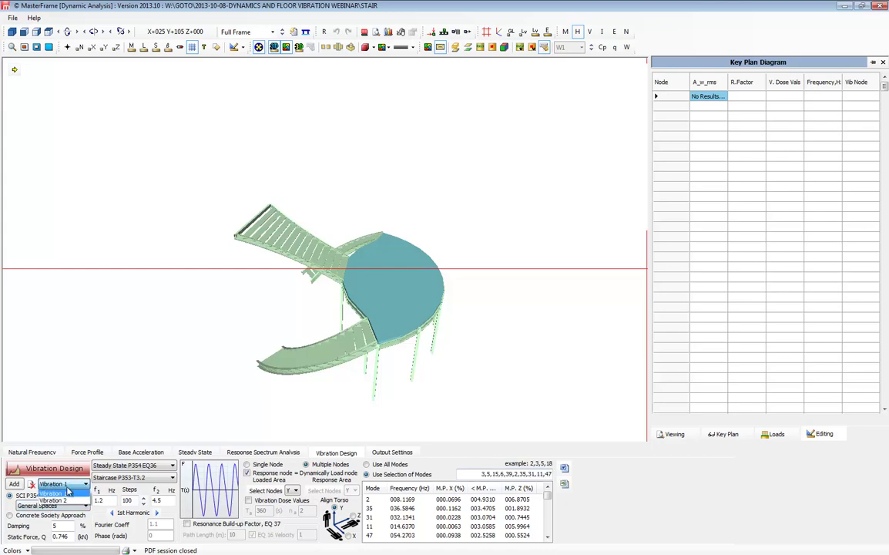
left_click(63, 501)
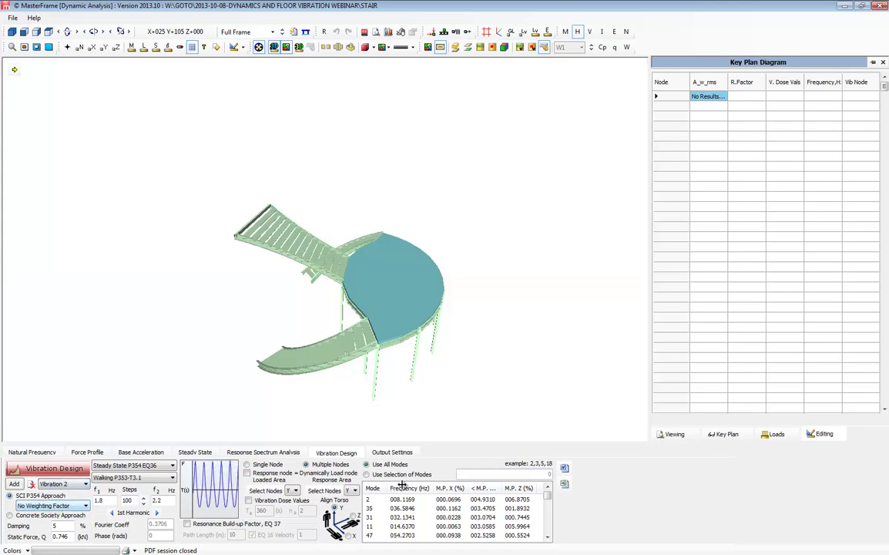
left_click(52, 516)
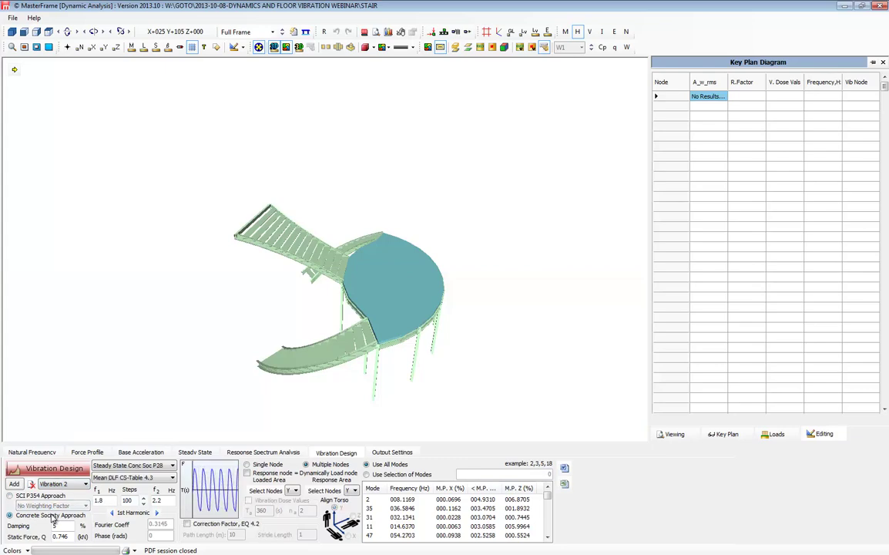
left_click(148, 477)
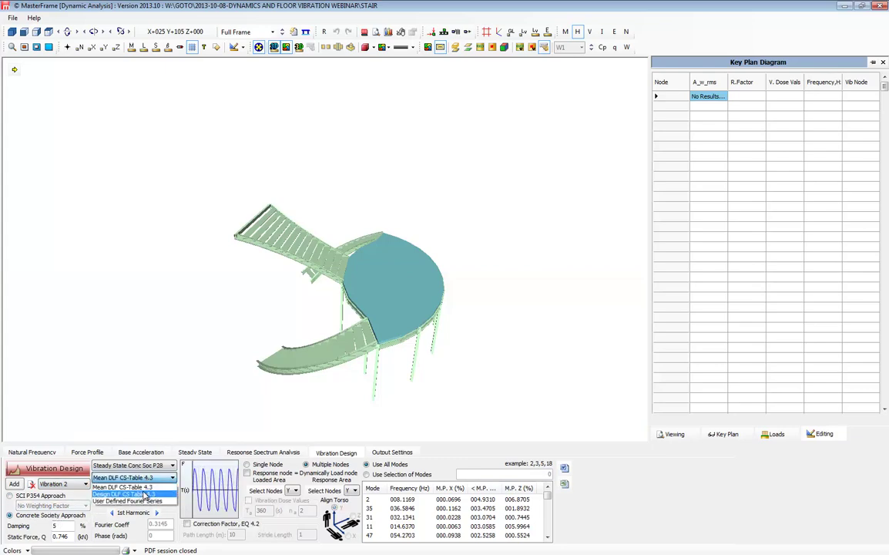
left_click(144, 493)
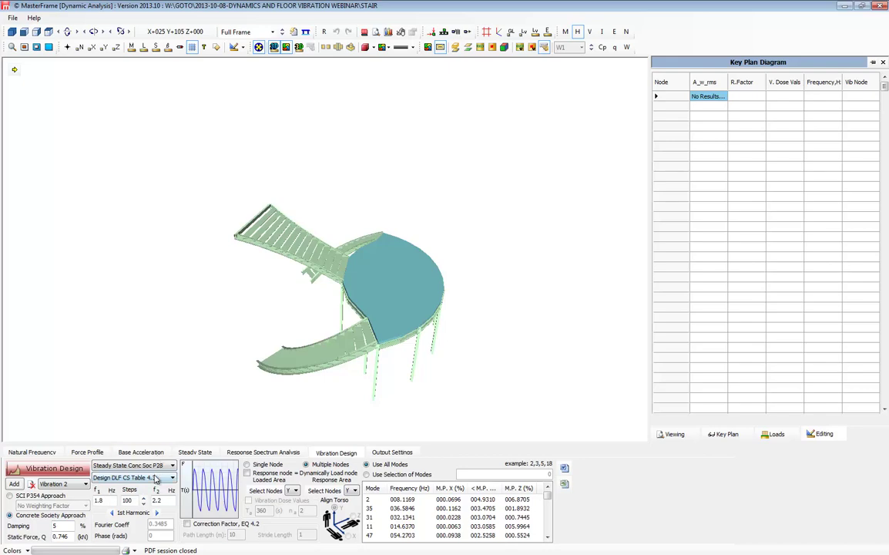
left_click(151, 478)
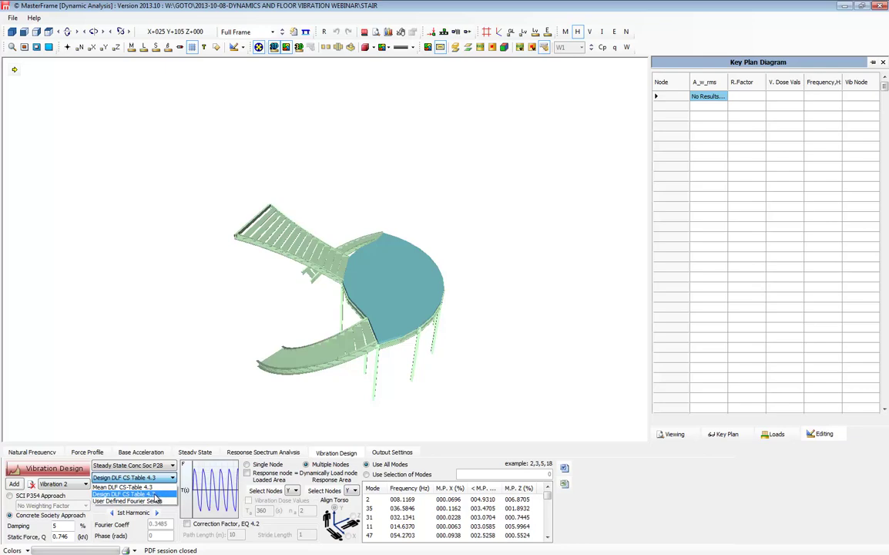
left_click(155, 494)
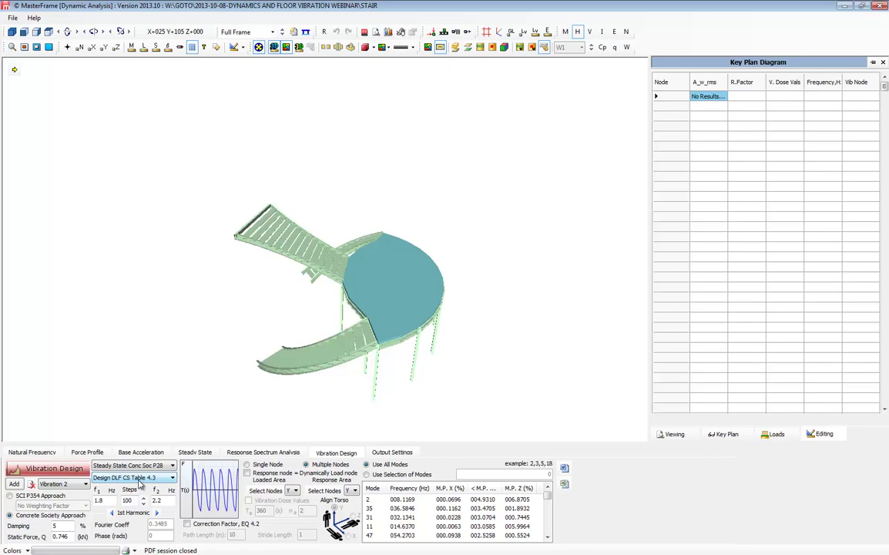
Set the frequency range of Vibration 2 to 1.2–4.5 Hz.
left_click_drag(104, 503, 95, 501)
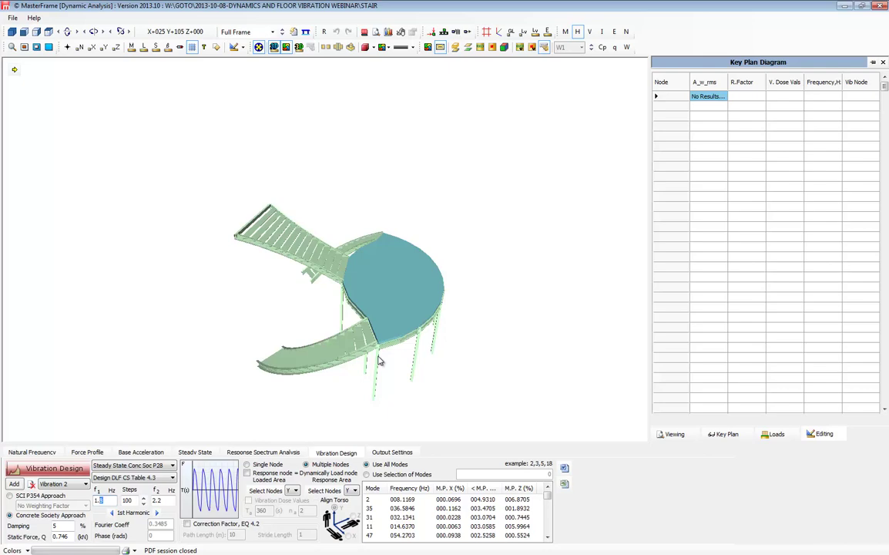
type("2")
left_click(172, 503)
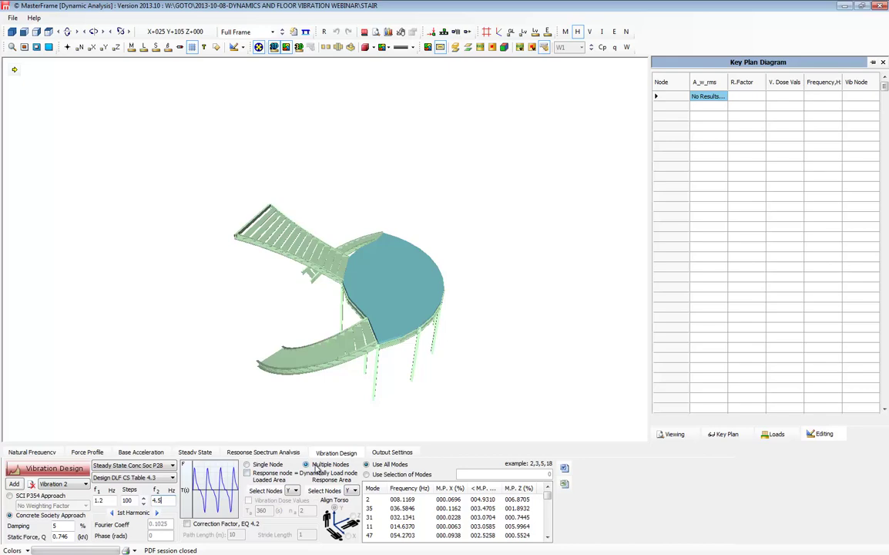
Set Vibration 2's response node equal to the loaded node and select the whole stair as its loaded area.
left_click(264, 474)
left_click(267, 489)
left_click_drag(199, 134, 466, 415)
left_click(675, 214)
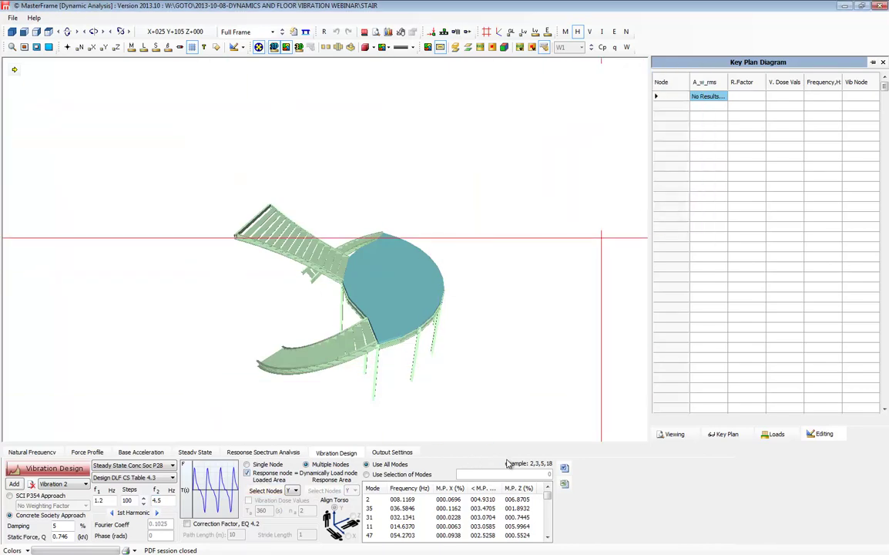
Limit Vibration 2 to a selection of modes by pasting the copied list 3,5,15,6,39,2,35,31,11,47.
left_click(368, 474)
double_click(498, 477)
key("ctrl+v")
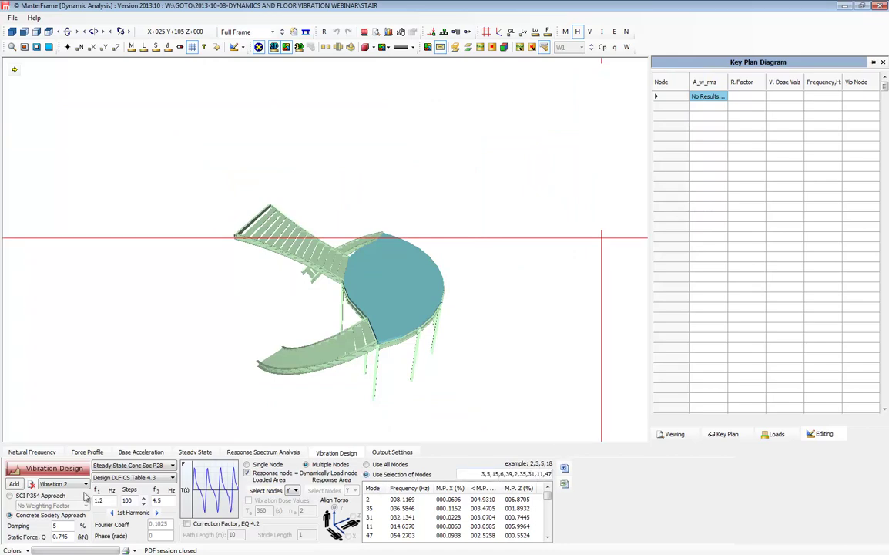
Check the settings of both vibration cases, return to Vibration 1 and run the vibration design.
left_click(57, 485)
left_click(60, 494)
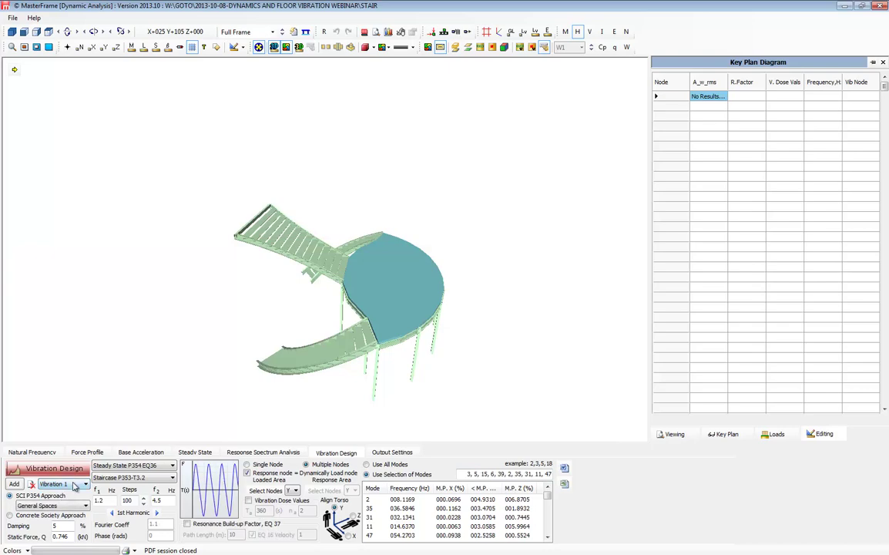
left_click(74, 483)
left_click(56, 500)
left_click(74, 483)
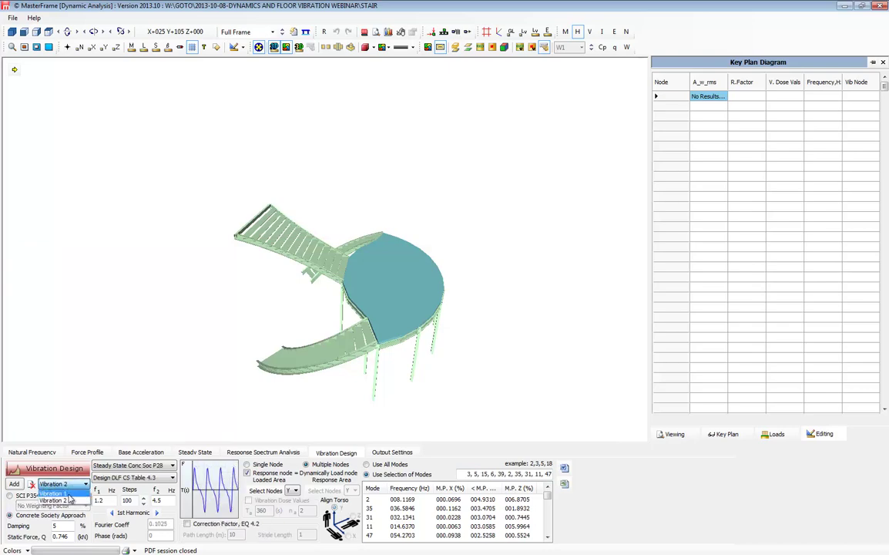
left_click(68, 493)
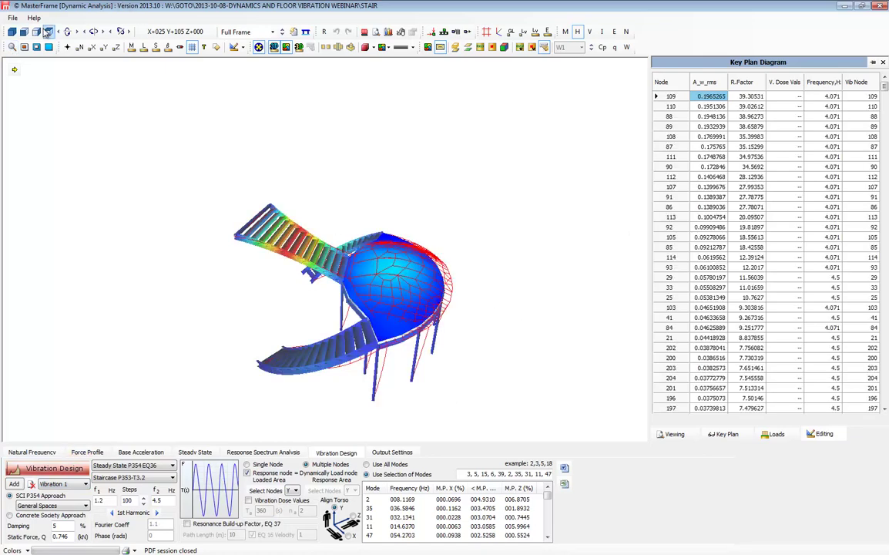
View the response contours in plan and display the results of Vibration 2 for comparison with Vibration 1.
left_click(48, 31)
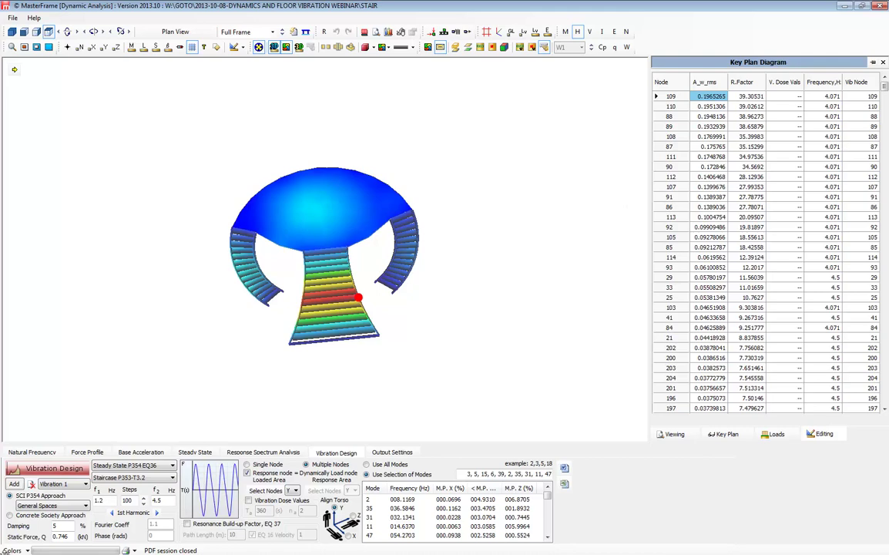
left_click(54, 484)
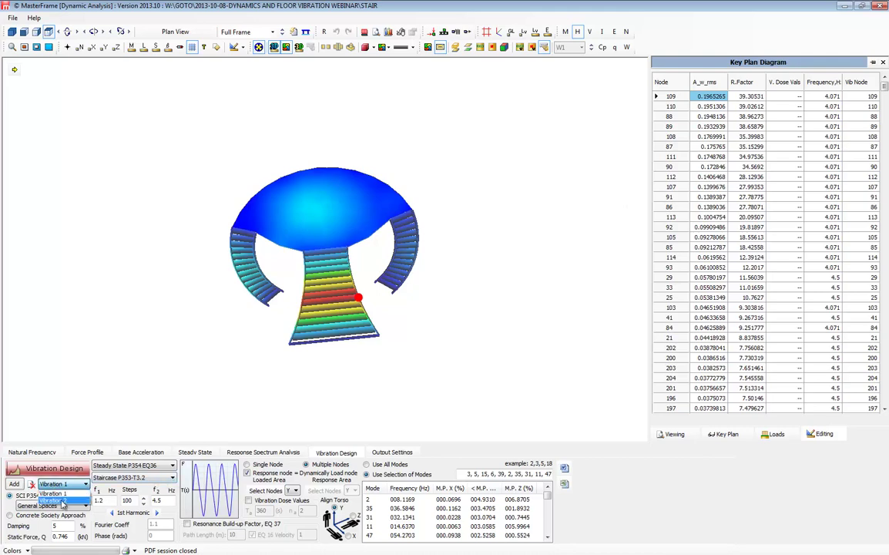
left_click(62, 501)
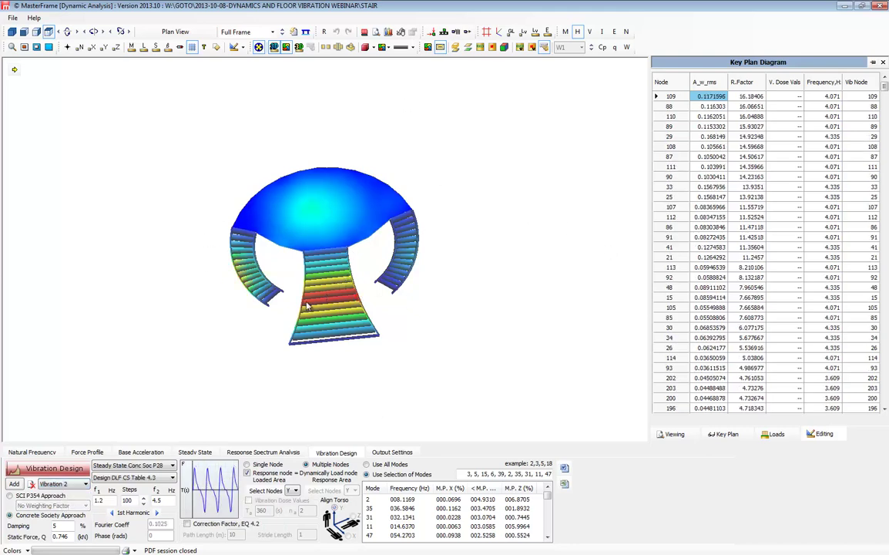
Display Vibration 1's results for comparison and switch that case to a single loaded node.
left_click(712, 97)
left_click(57, 485)
left_click(57, 494)
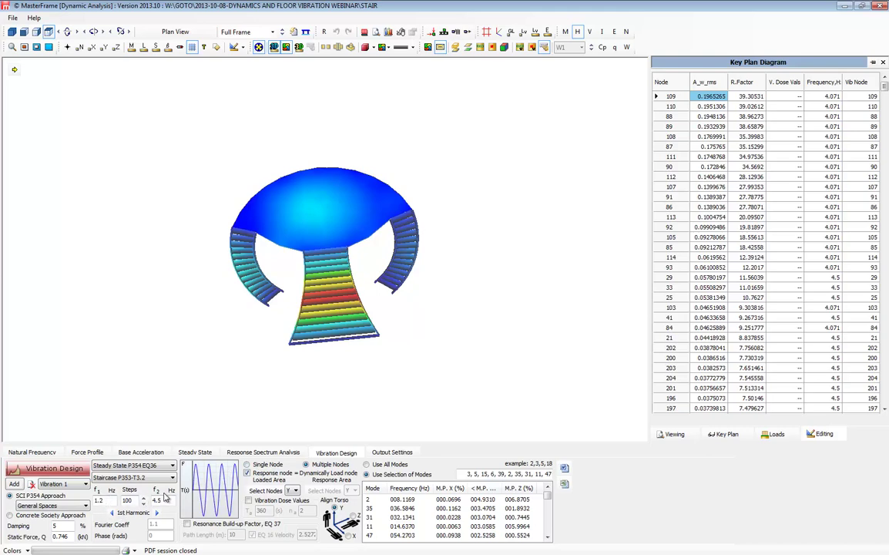
left_click(271, 465)
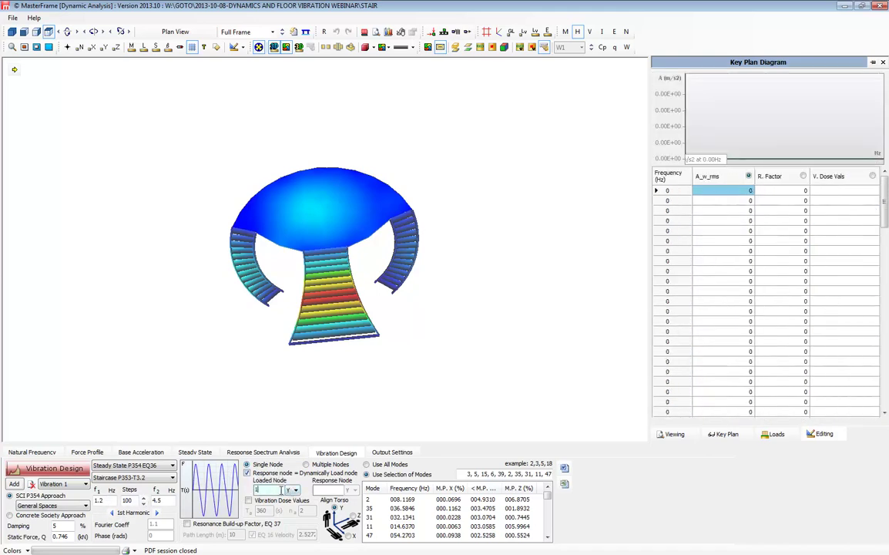
Switch Vibration 2 to a single loaded node, set it to node 109, and run the vibration design.
left_click(66, 484)
left_click(55, 448)
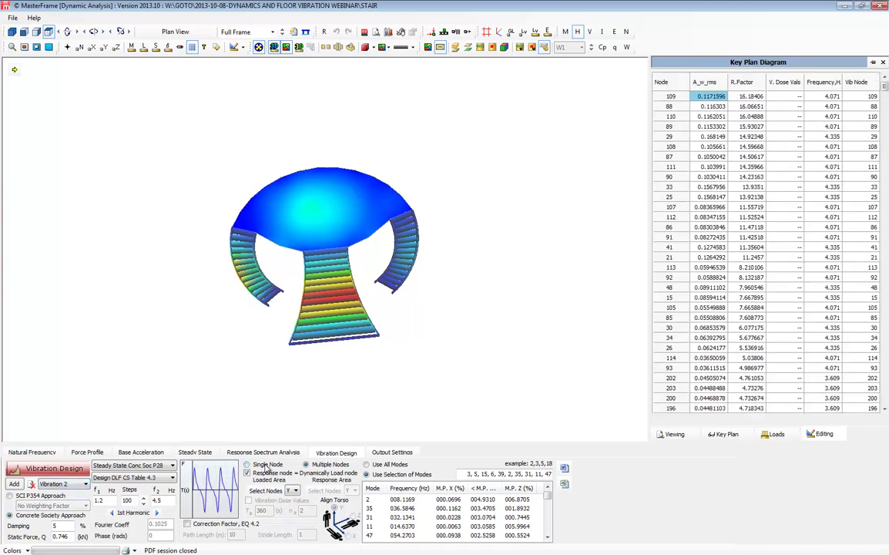
left_click(273, 489)
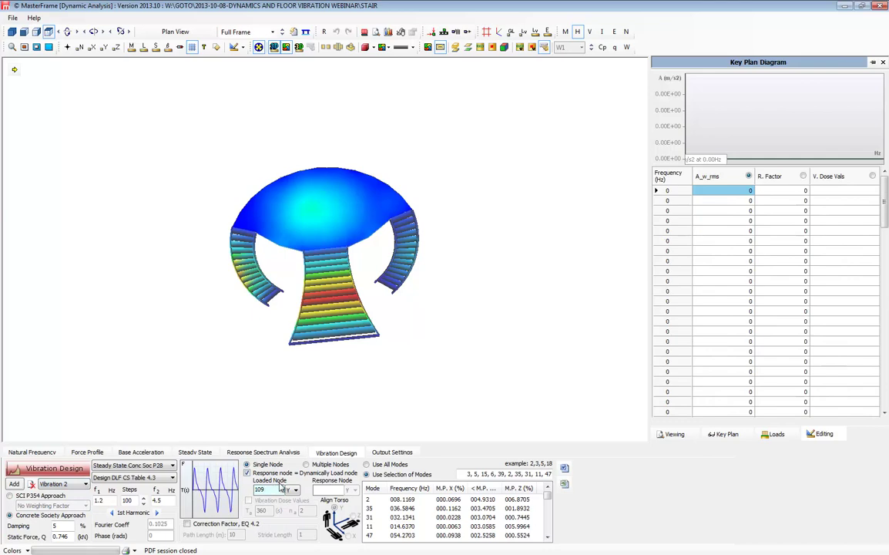
left_click(70, 468)
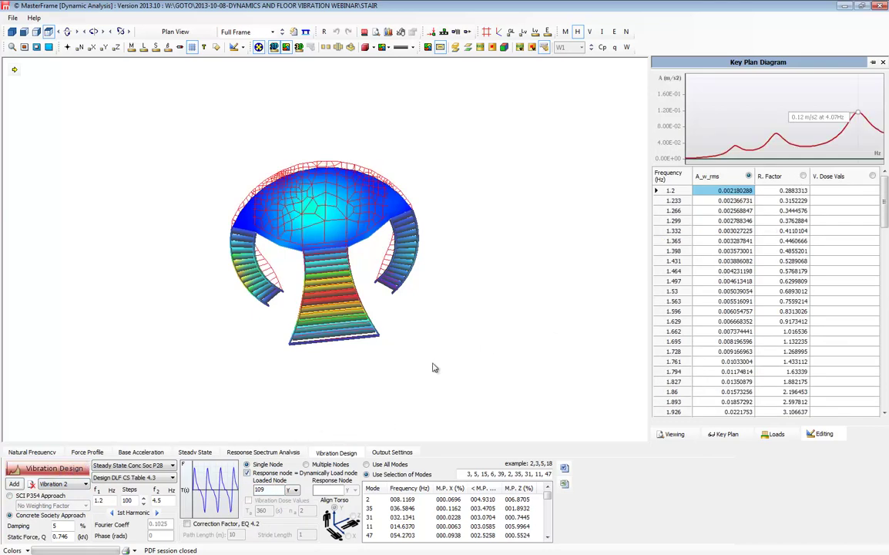
Plot the response factor against frequency for Vibration 2 and switch to Vibration 1 to compare its curve.
left_click(803, 177)
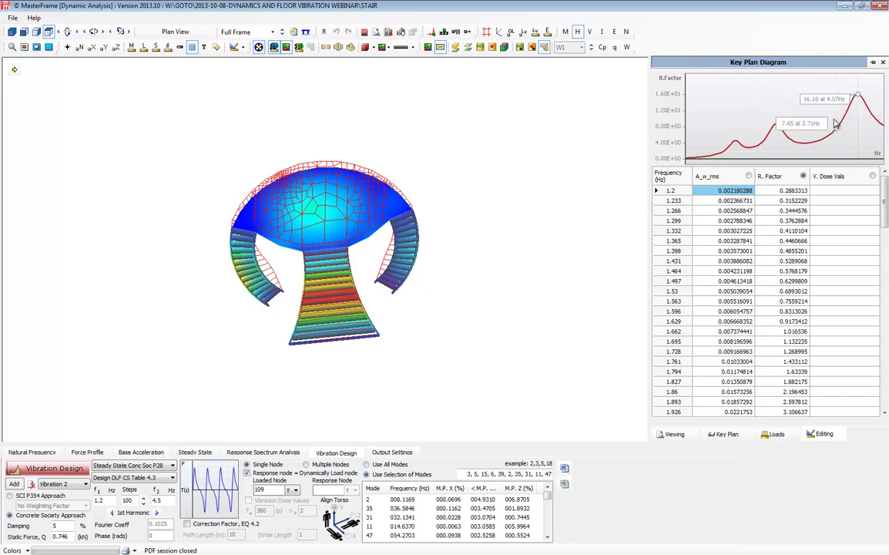
left_click(62, 483)
left_click(60, 494)
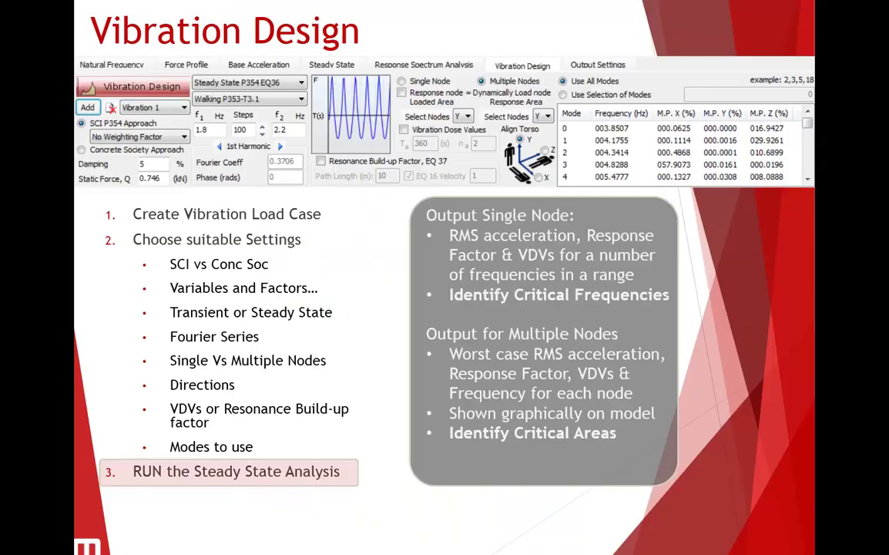
left_click(608, 309)
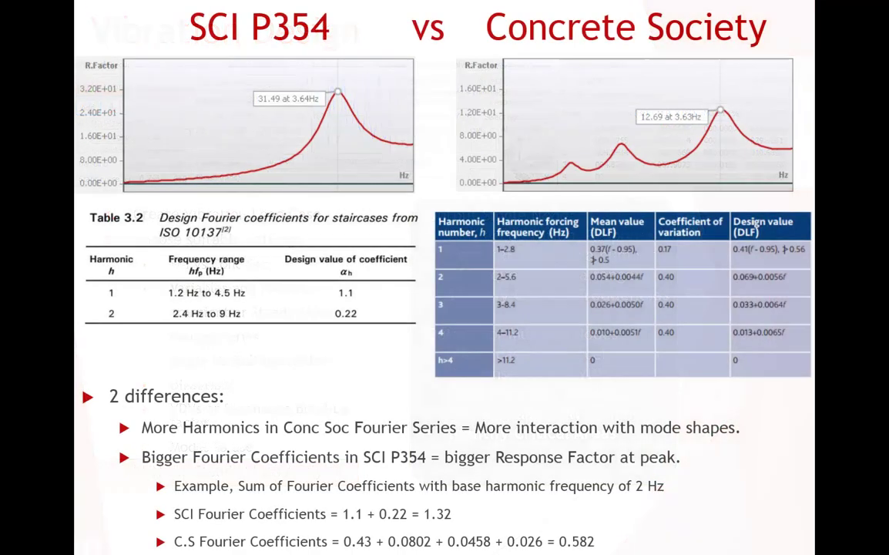